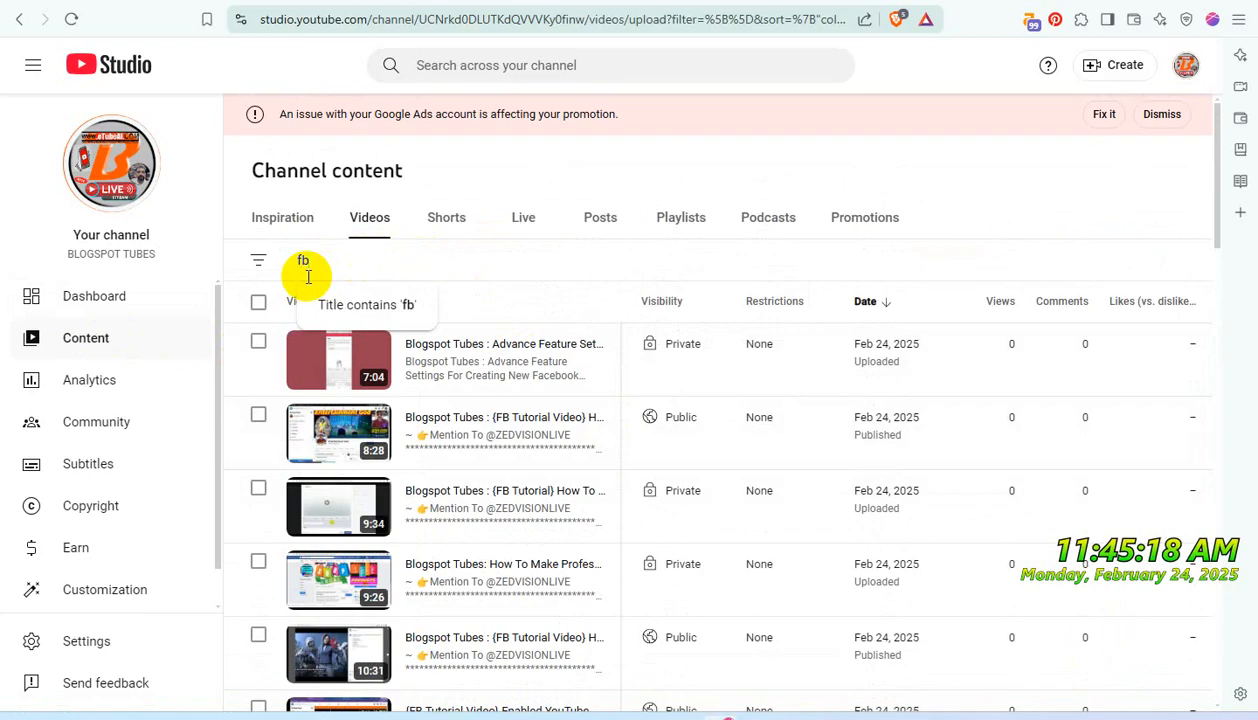
- Filter the channel's videos to titles containing 'fb' and look through the filtered list
left_click(405, 303)
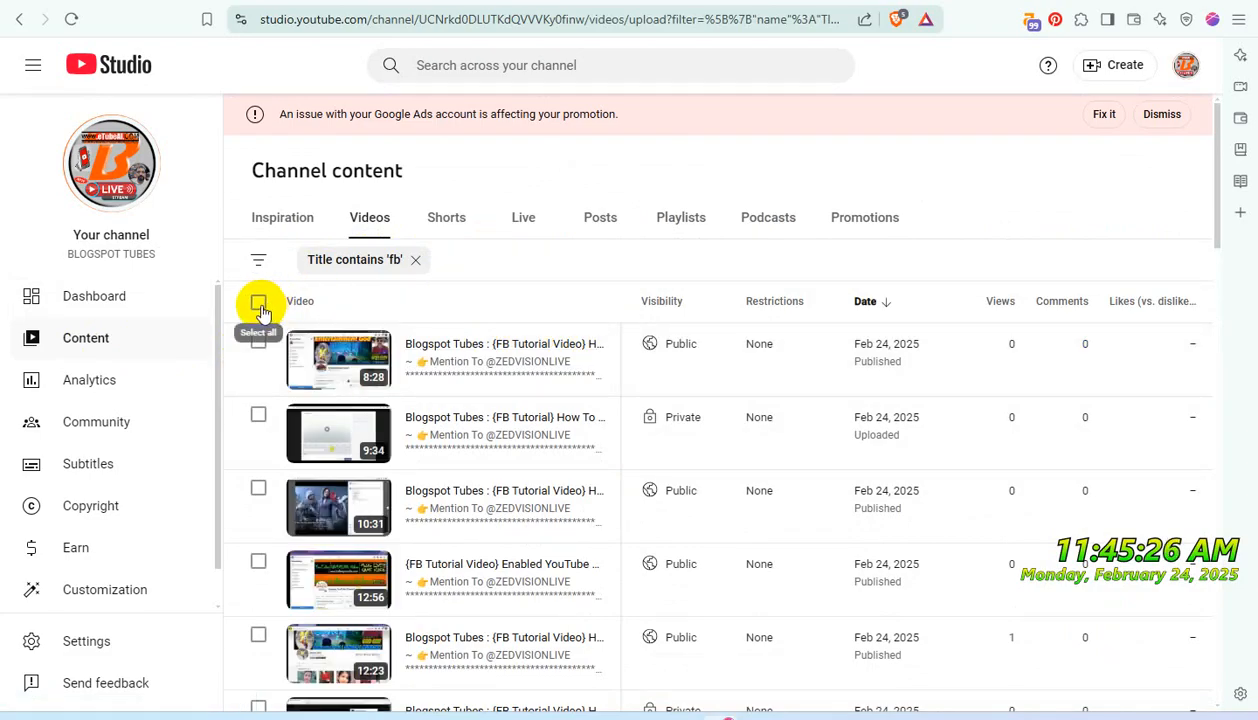
scroll(472, 360, "down", 10)
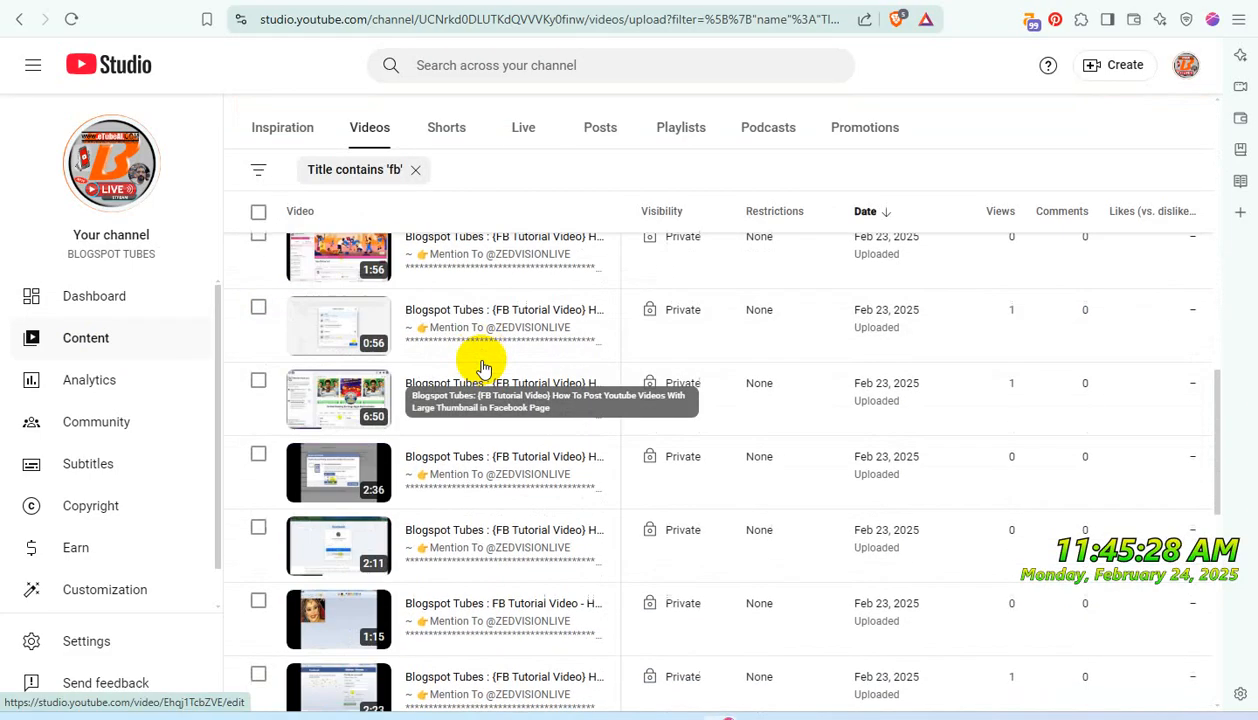
scroll(482, 365, "up", 10)
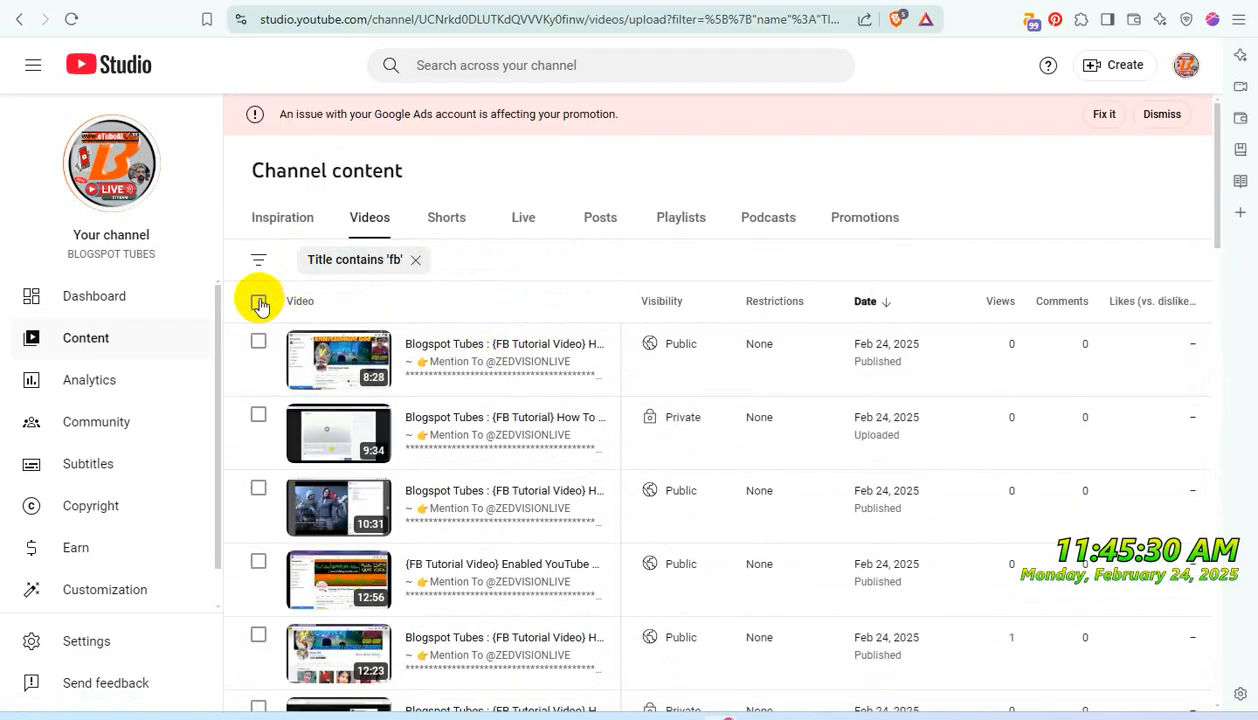
- Add all videos on this page to a new public playlist titled "Don't Use iT - PRIVATE USE ONLY" and save
left_click(259, 305)
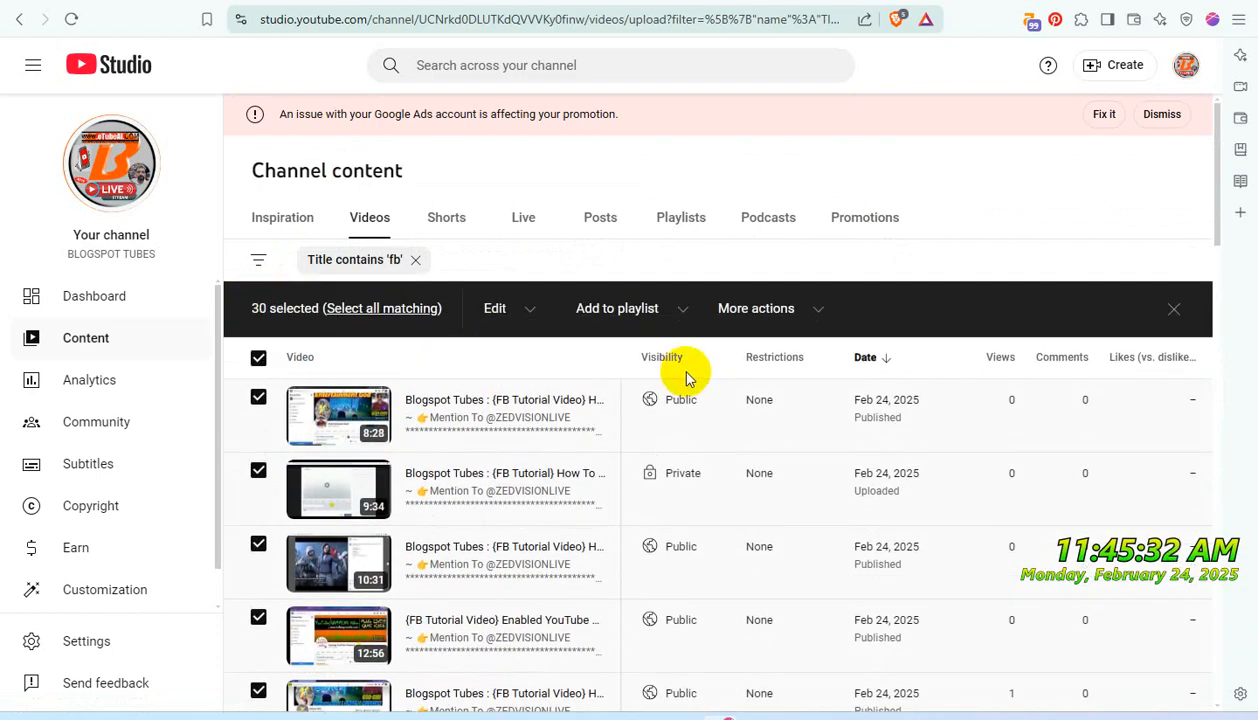
left_click(682, 311)
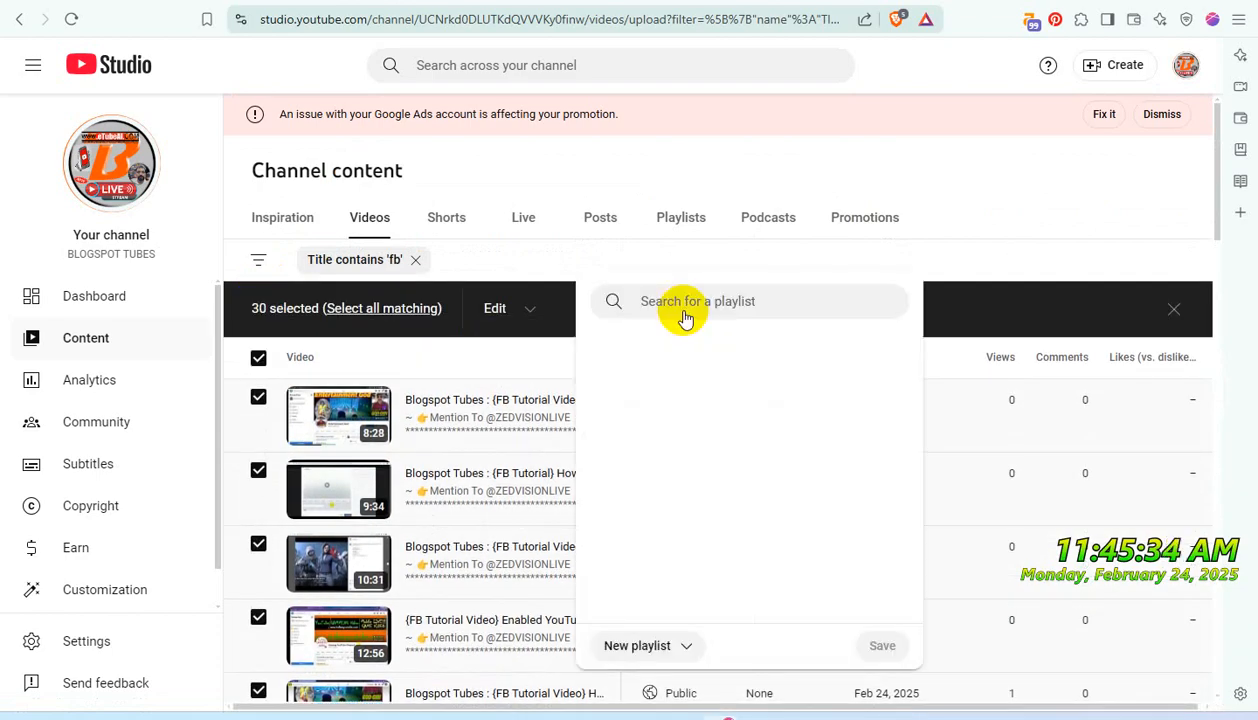
left_click(652, 646)
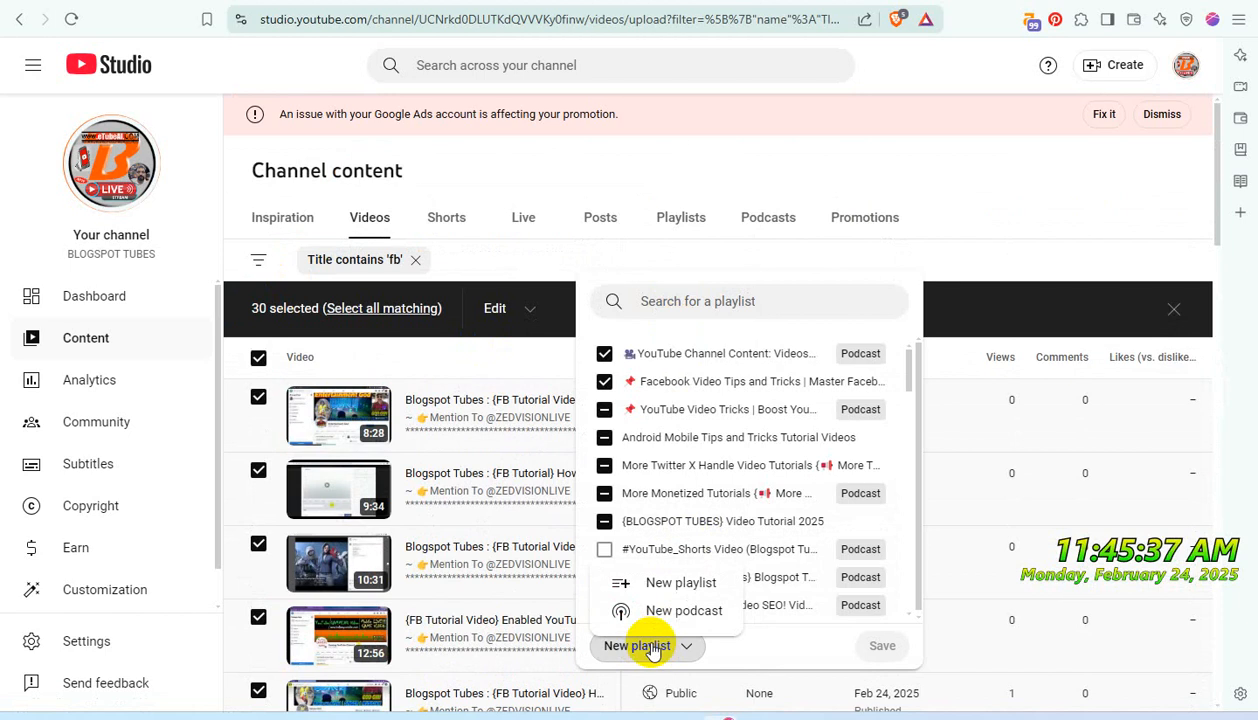
left_click(678, 582)
left_click(455, 245)
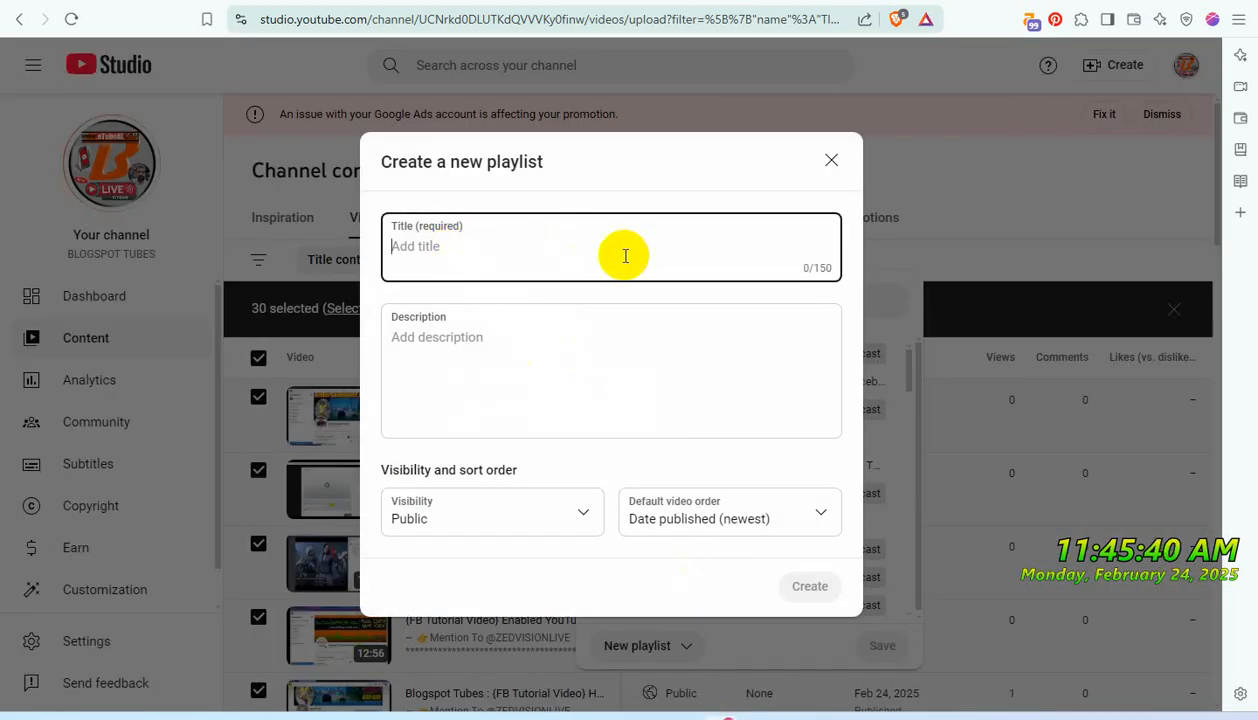
type("Don't Use iT - PRIVATE USE")
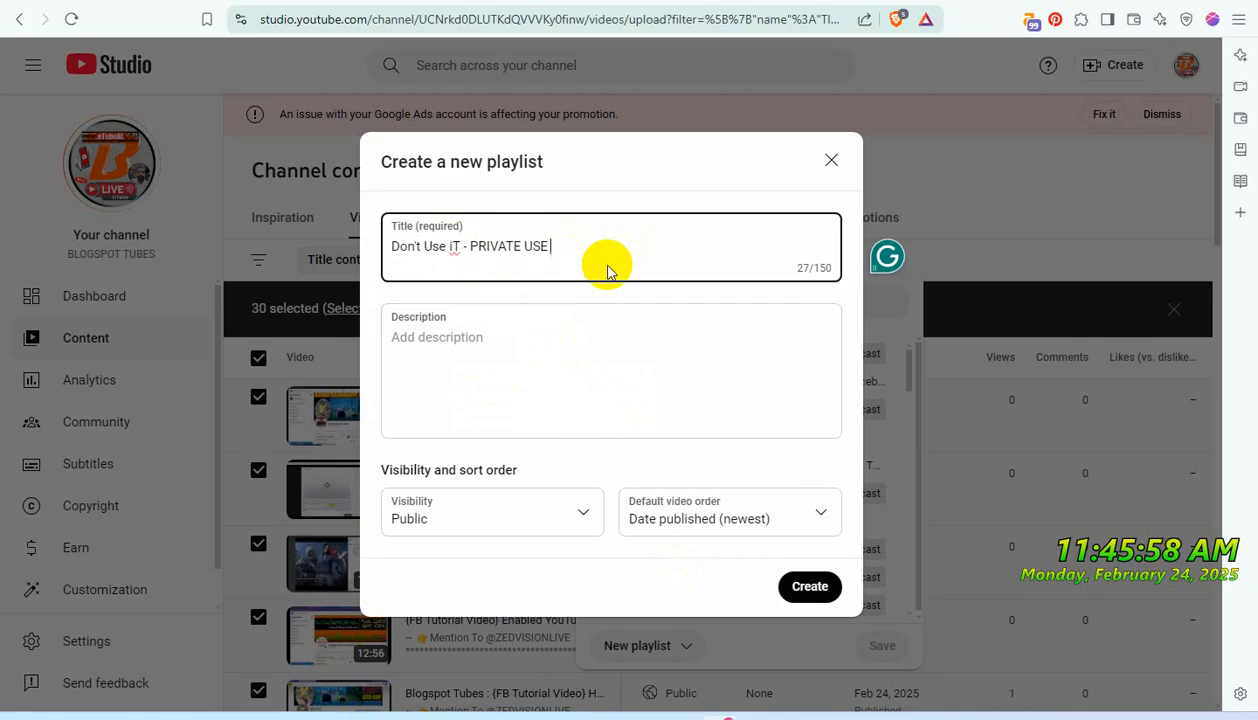
type("LY")
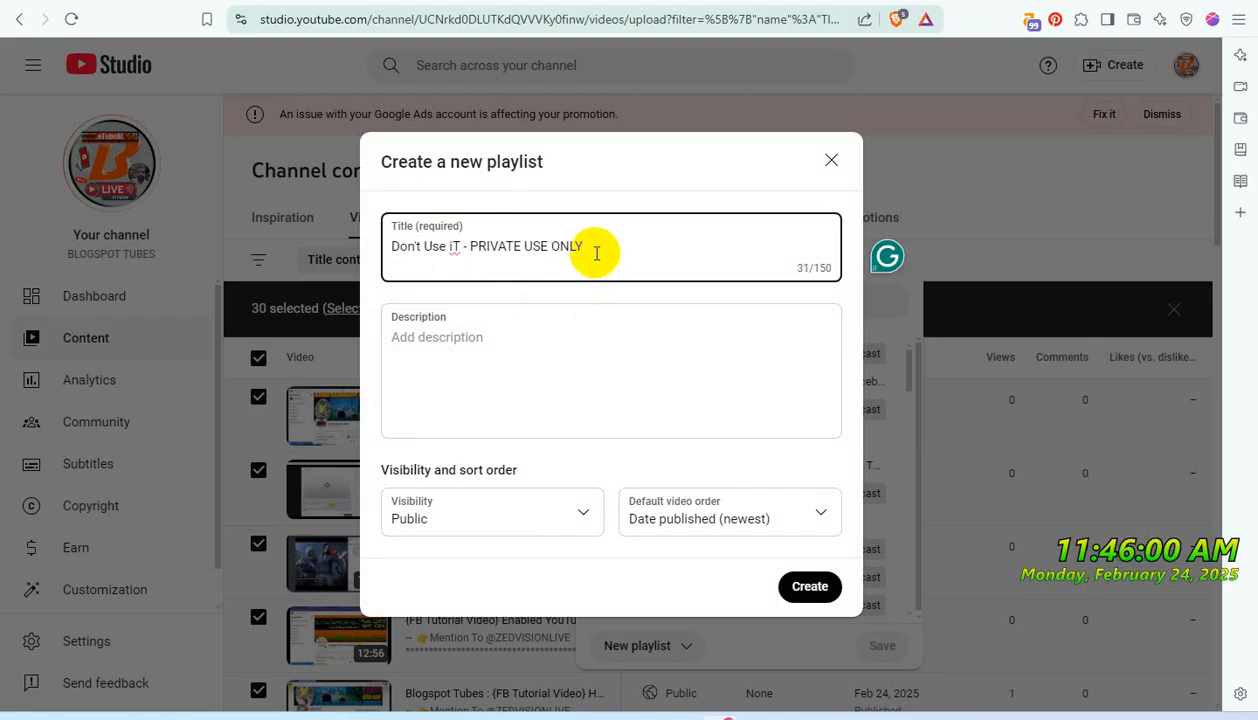
left_click(797, 585)
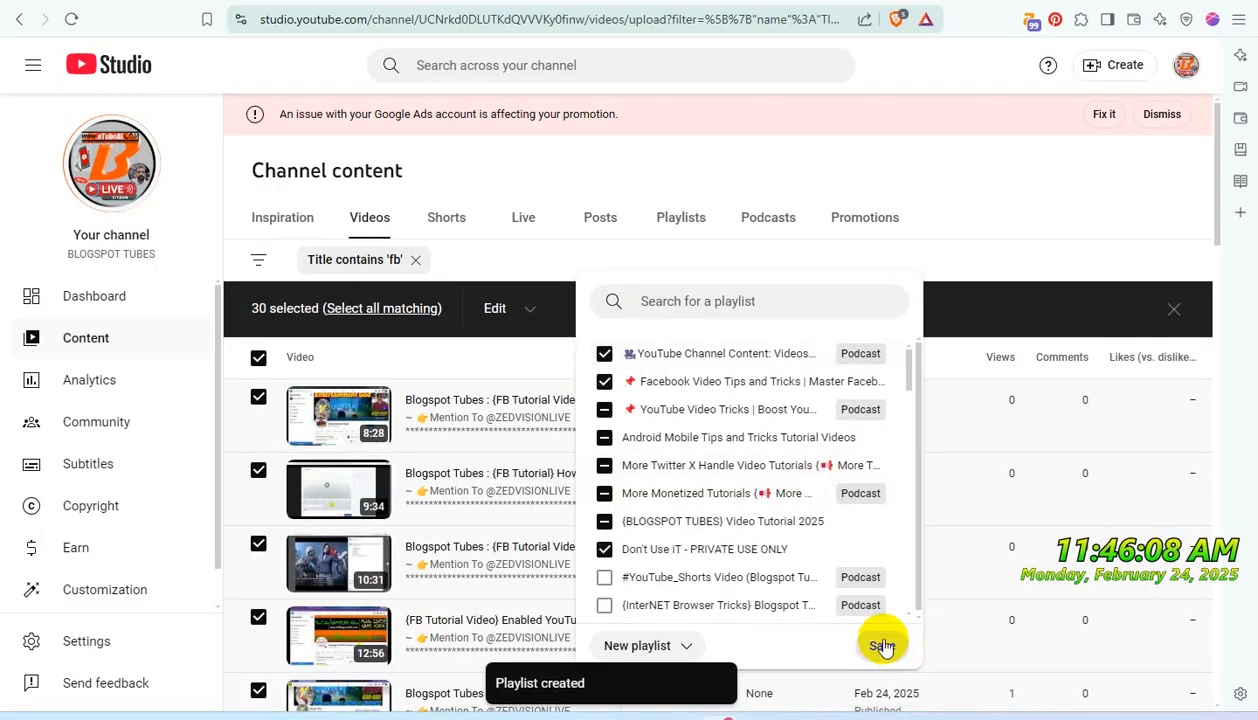
left_click(882, 646)
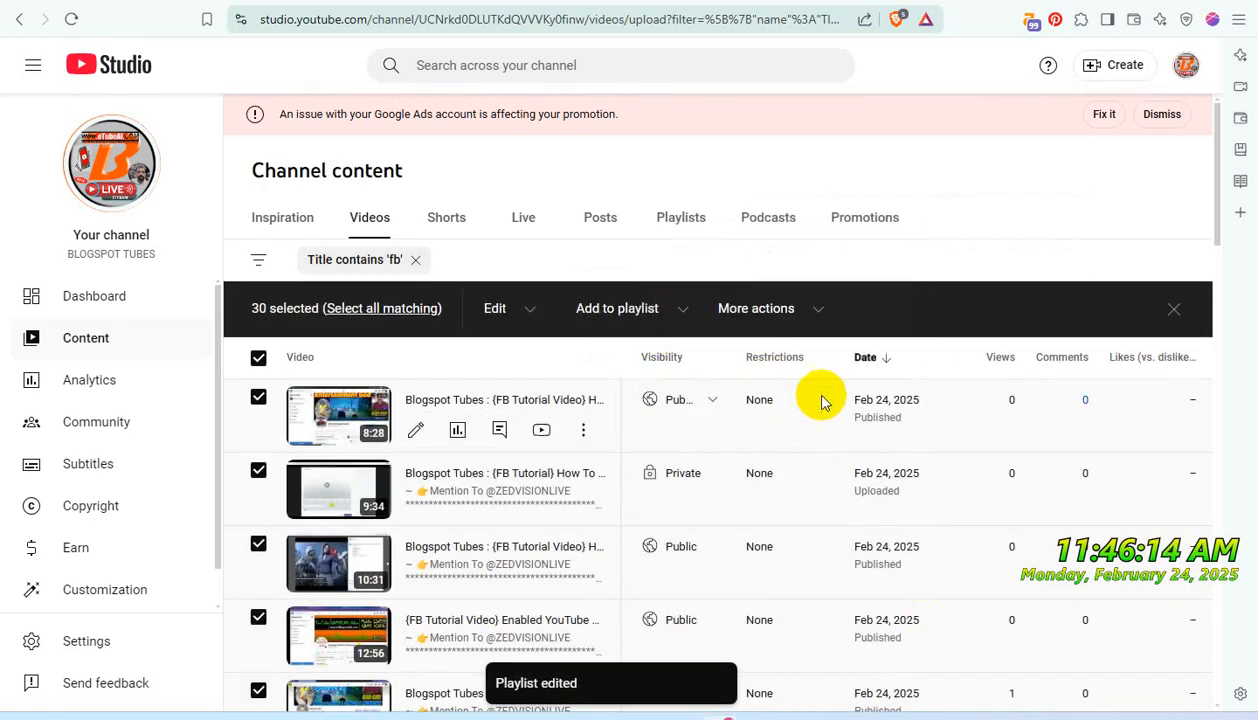
- Add all videos on the second page of the filtered list to the "Don't Use iT - PRIVATE USE ONLY" playlist
scroll(830, 420, "down", 5)
scroll(841, 444, "down", 8)
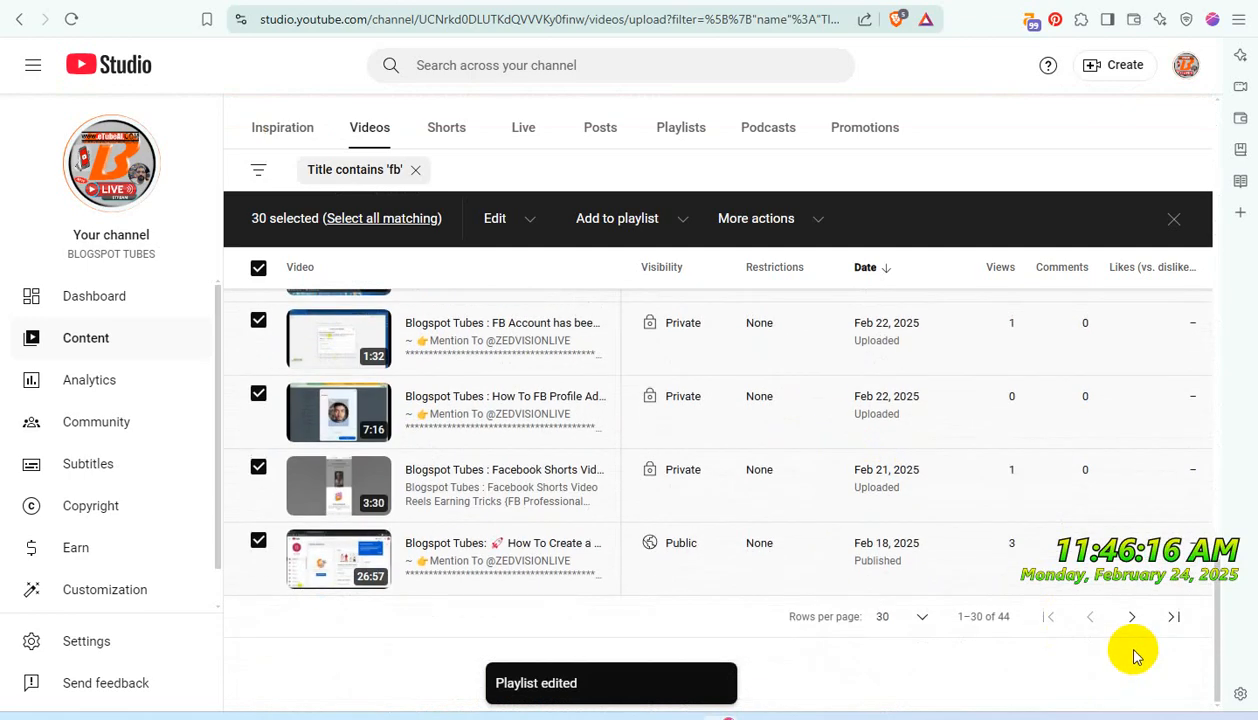
left_click(1133, 618)
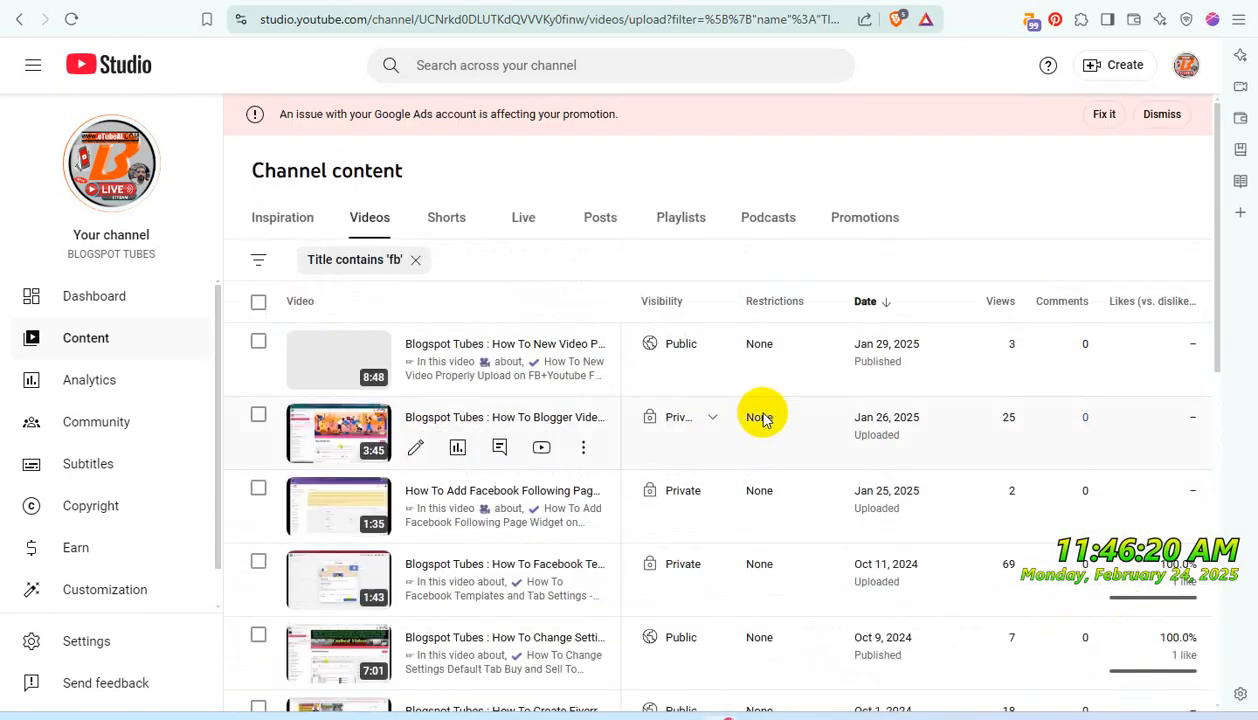
scroll(765, 423, "down", 4)
scroll(765, 420, "up", 5)
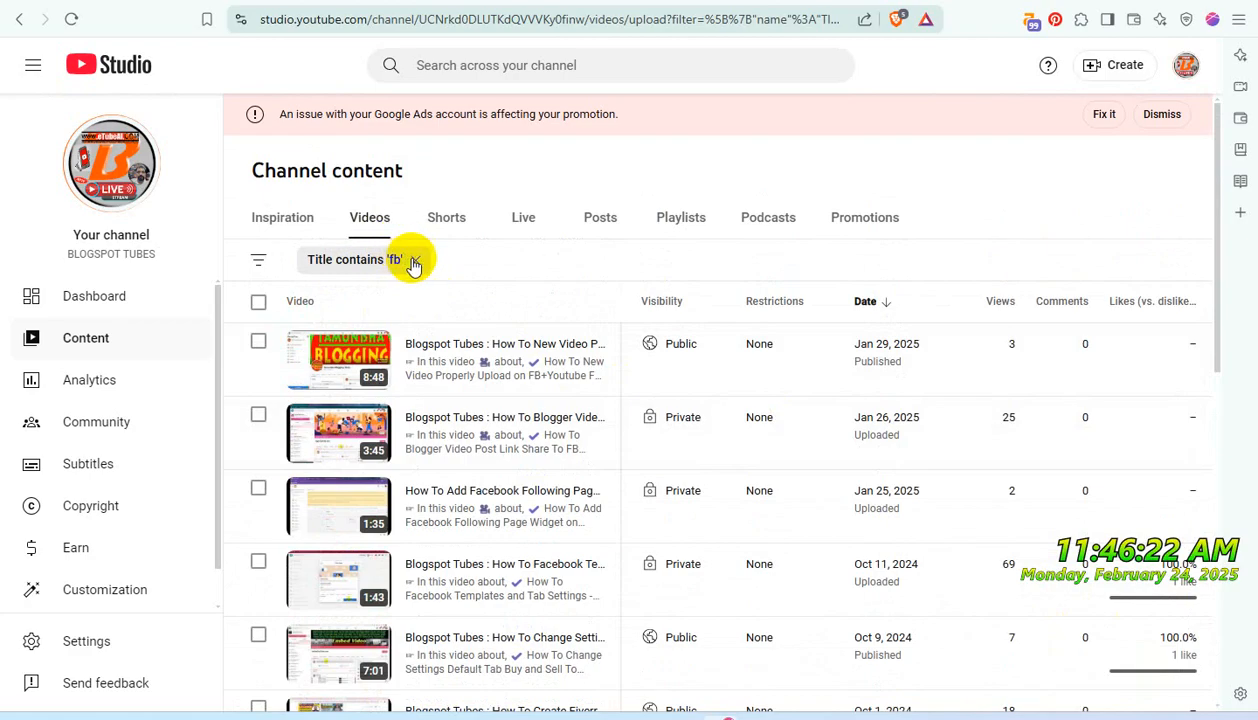
left_click(259, 302)
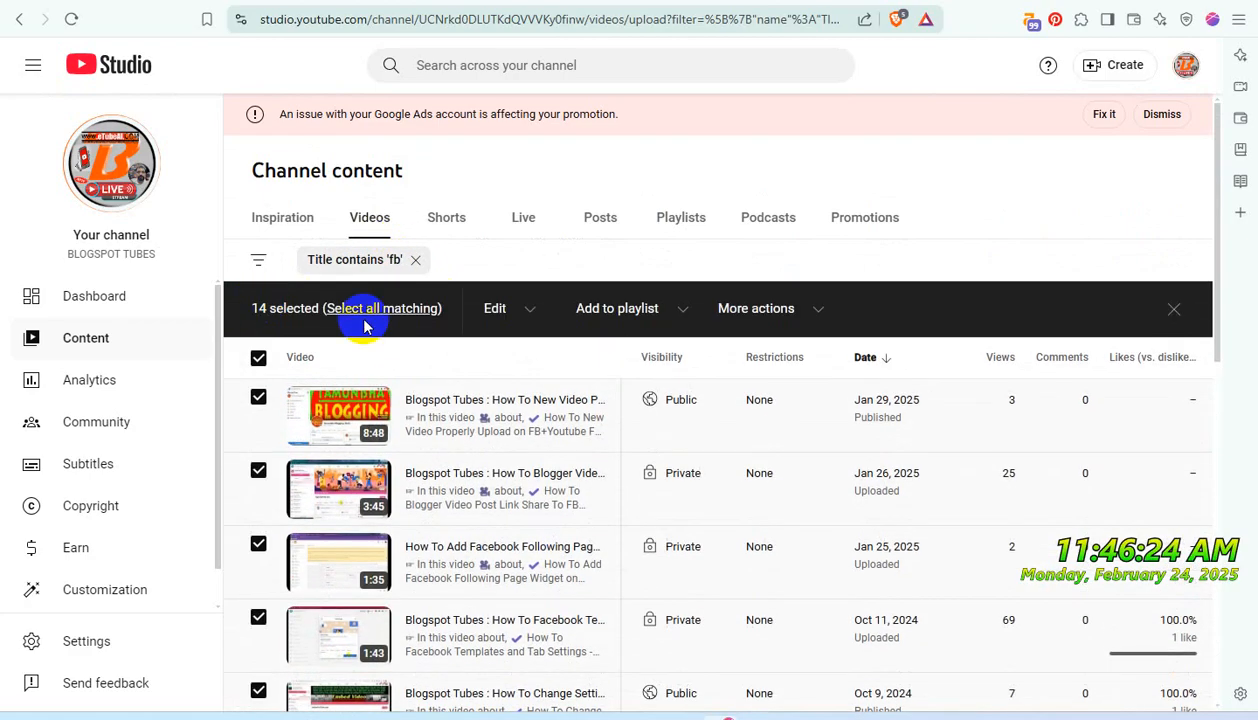
left_click(683, 313)
scroll(655, 530, "down", 3)
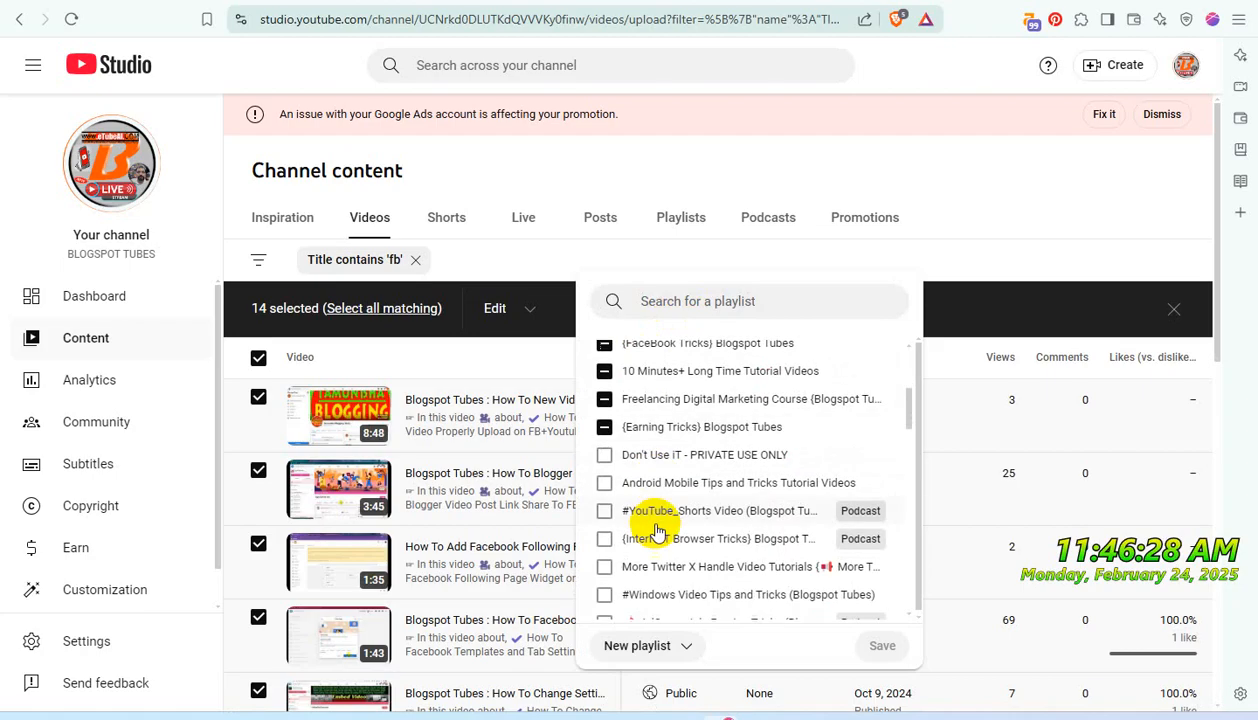
left_click(604, 456)
scroll(795, 511, "down", 5)
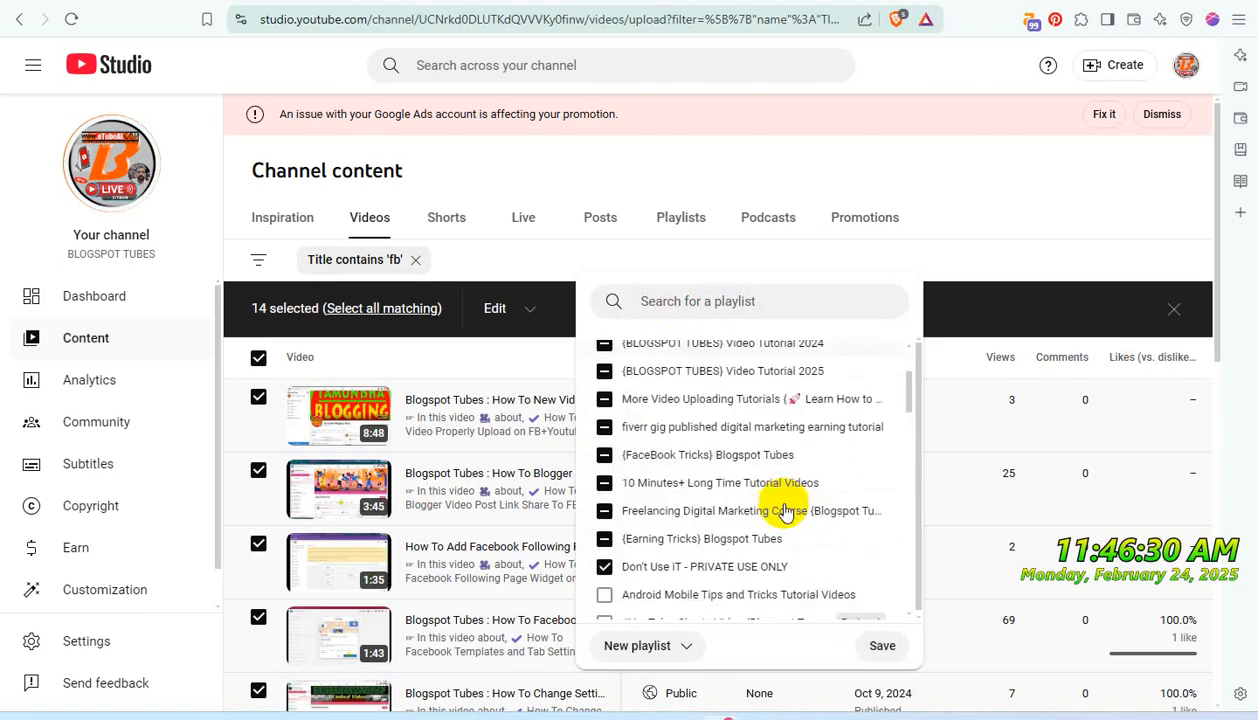
left_click(882, 645)
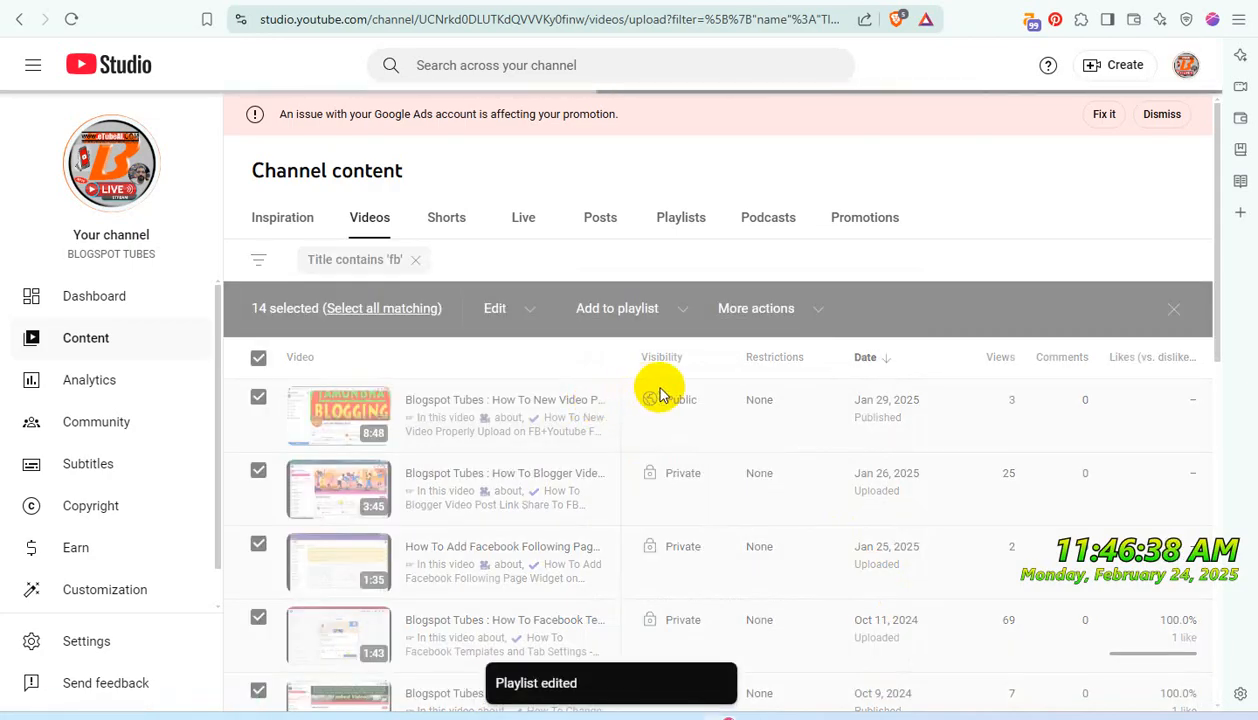
- Set the visibility of the selected second-page videos to Private and confirm the bulk update
mouse_move(750, 383)
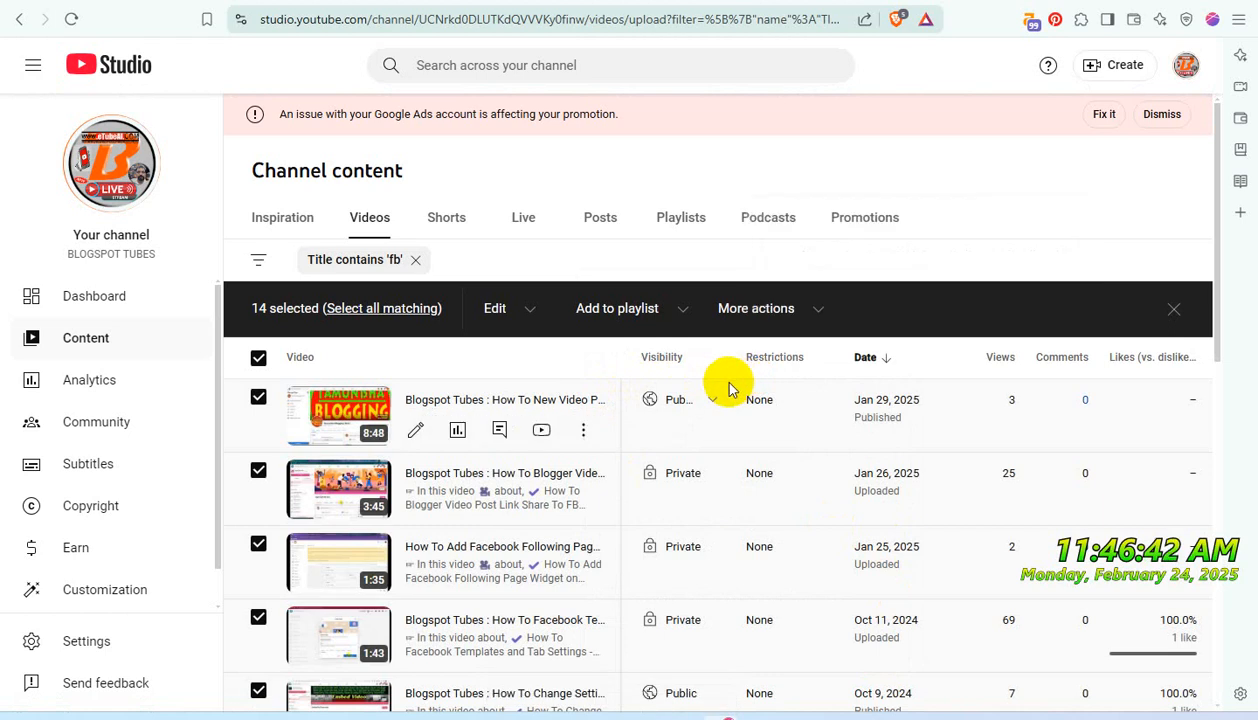
scroll(730, 395, "down", 10)
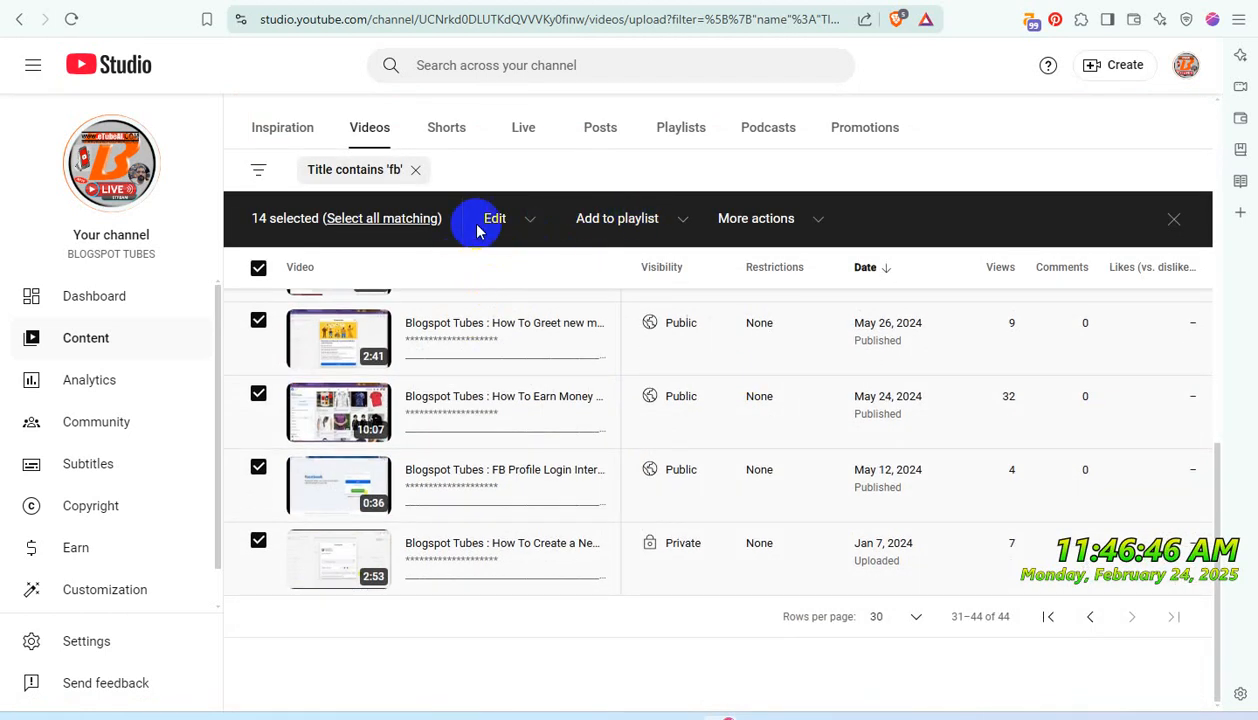
left_click(527, 228)
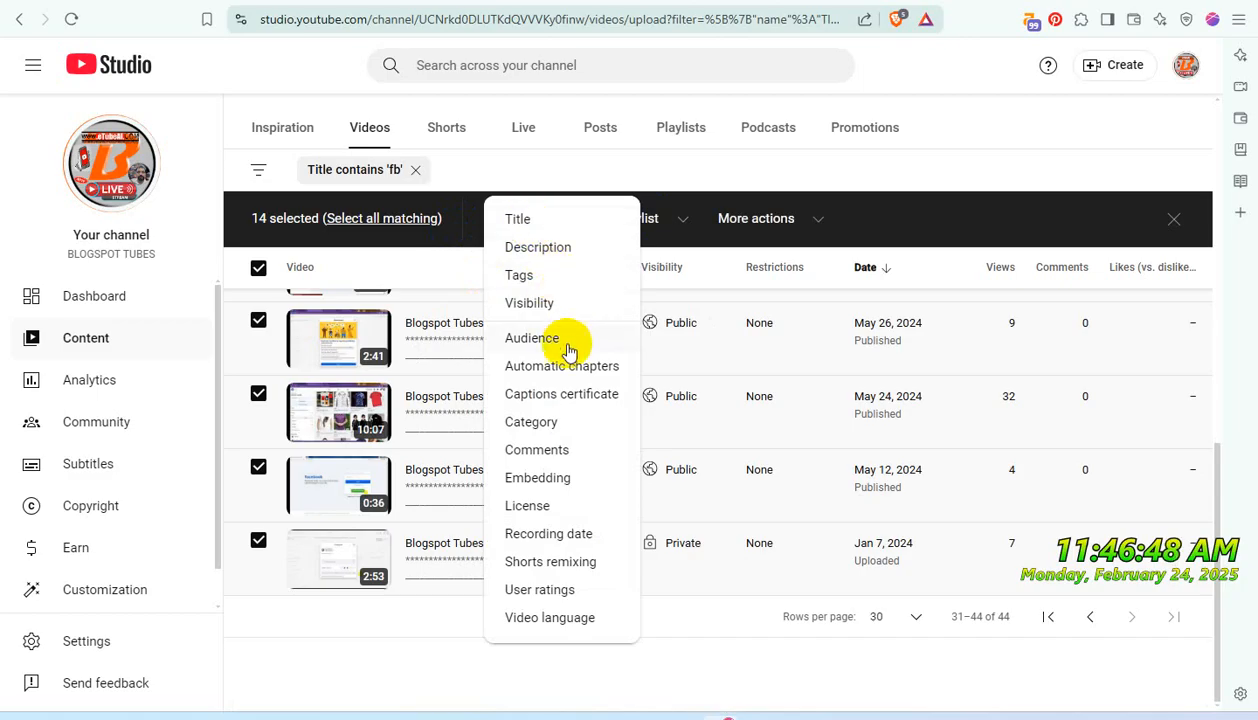
left_click(544, 306)
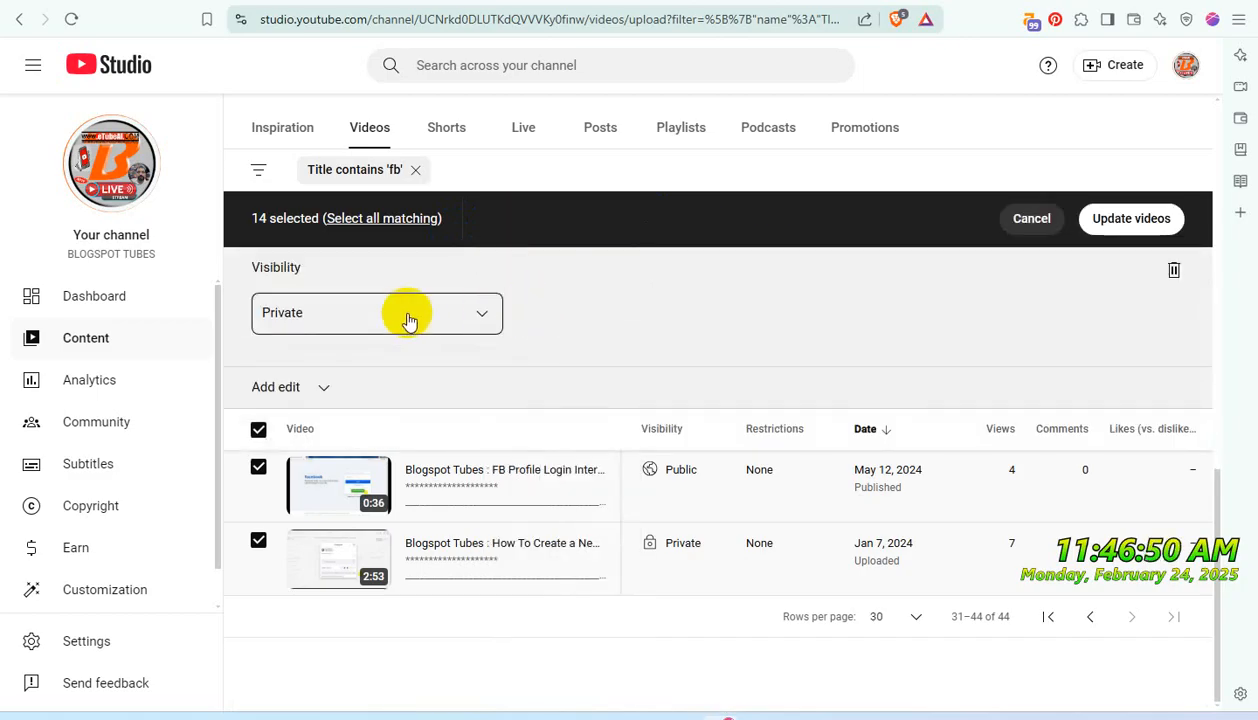
left_click(1106, 226)
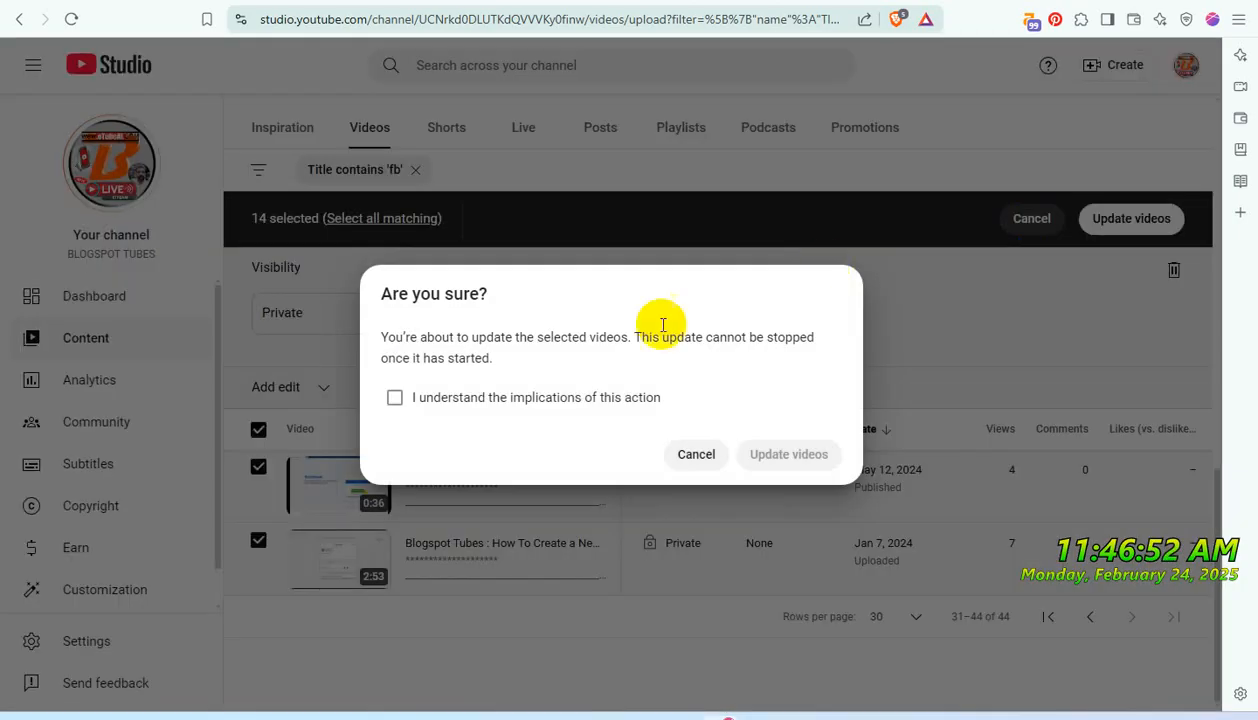
left_click(505, 398)
left_click(770, 454)
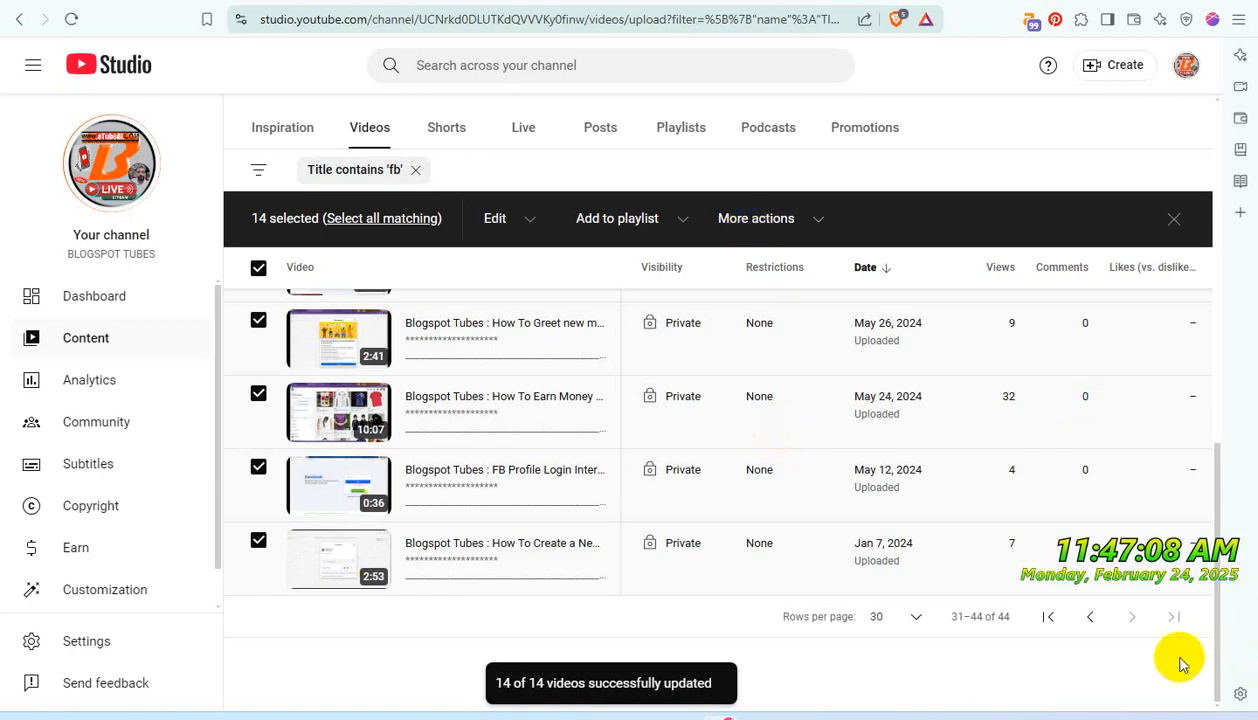
- Return to the first page of filtered videos and bulk update all of them to Private visibility
left_click(1092, 618)
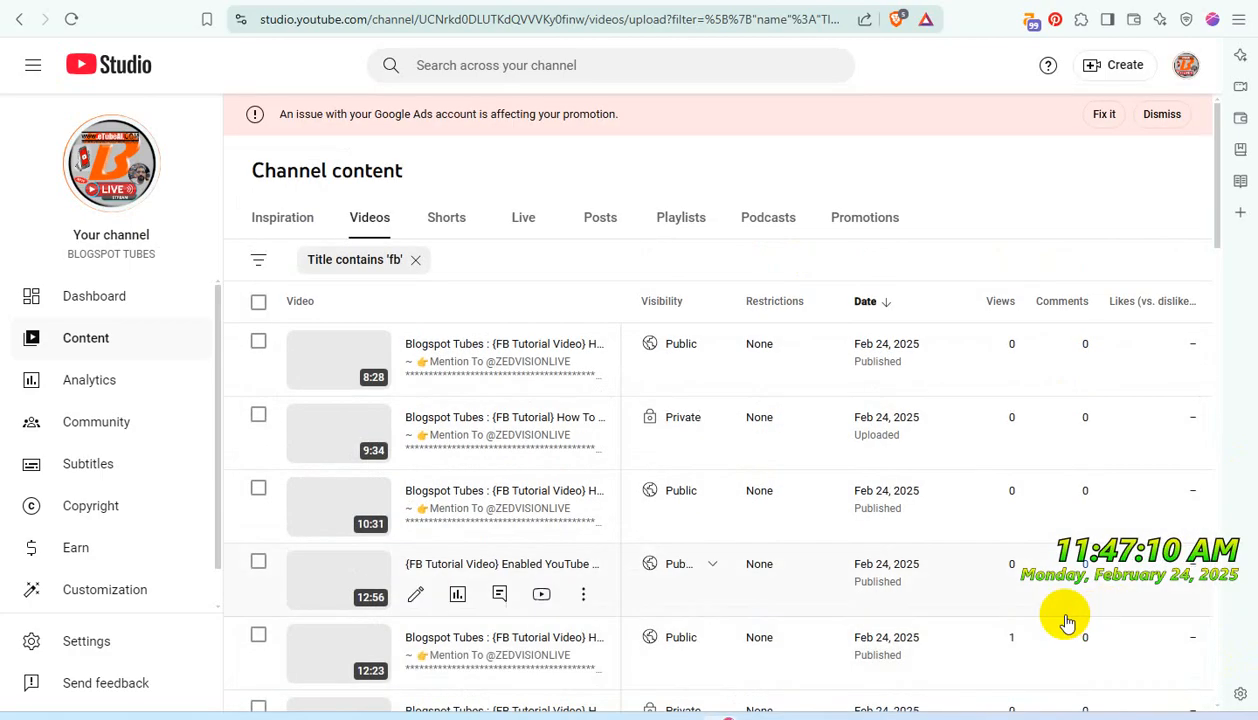
left_click(258, 301)
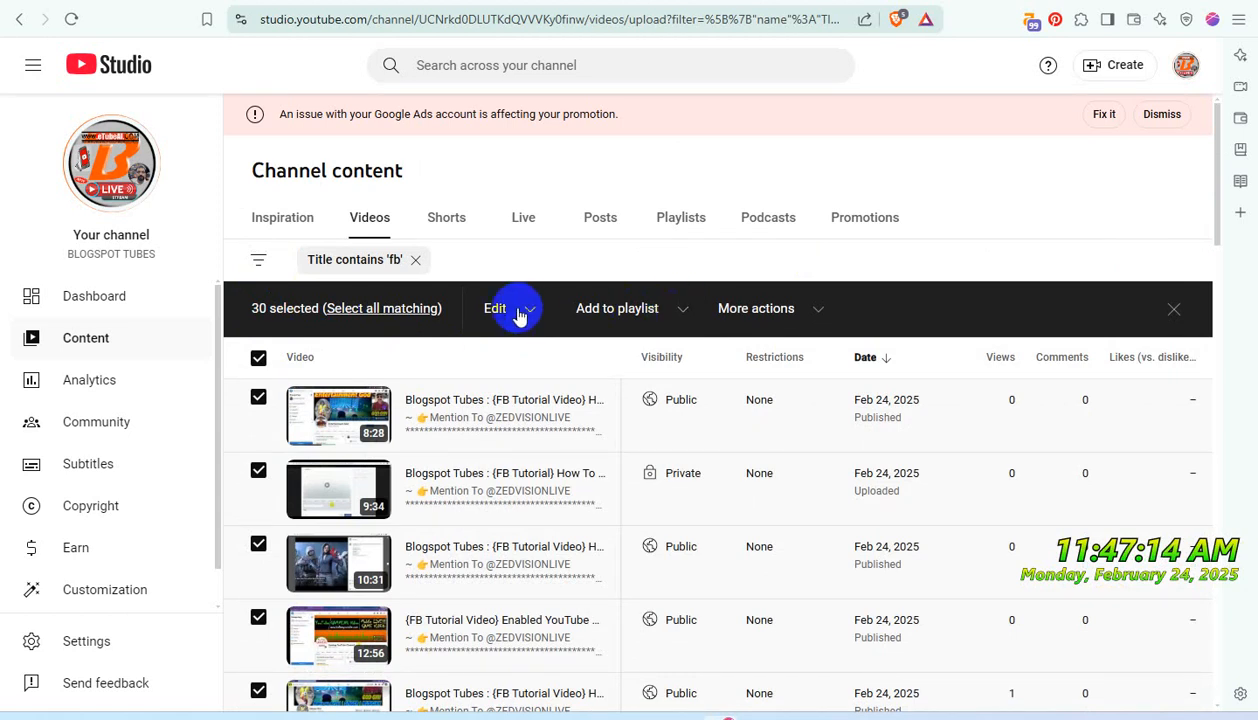
left_click(531, 316)
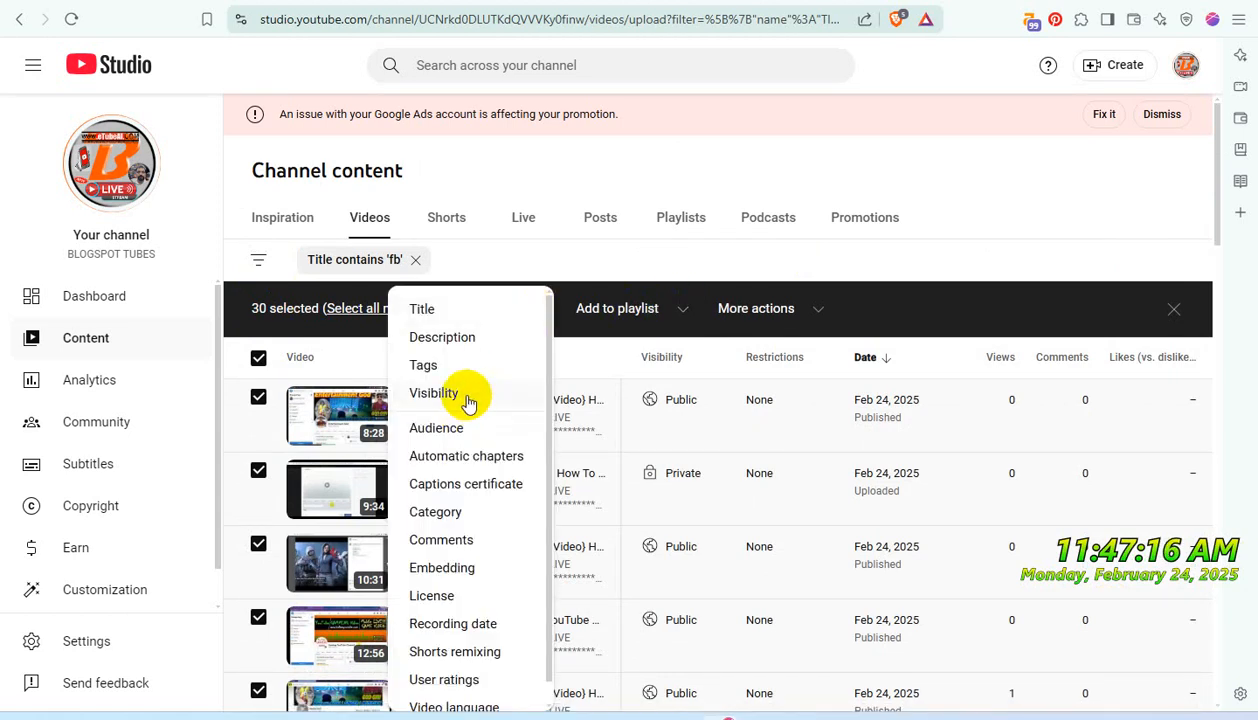
left_click(466, 397)
left_click(1117, 304)
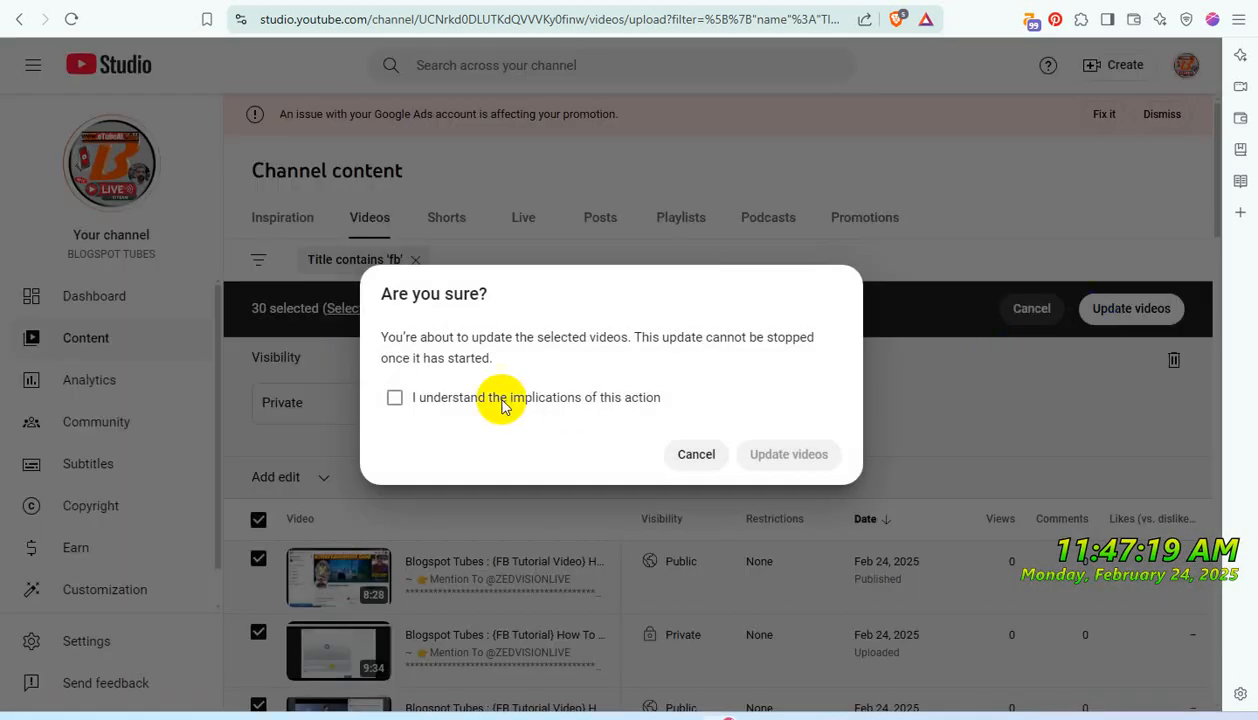
left_click(503, 405)
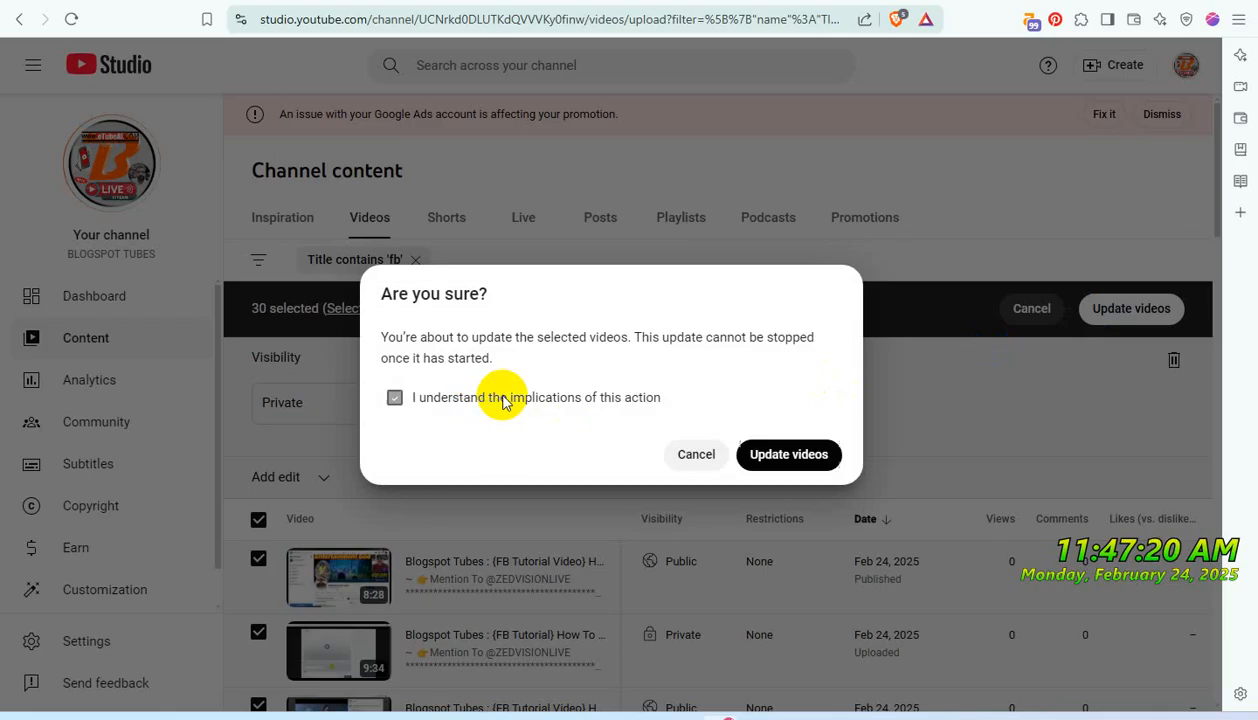
left_click(779, 456)
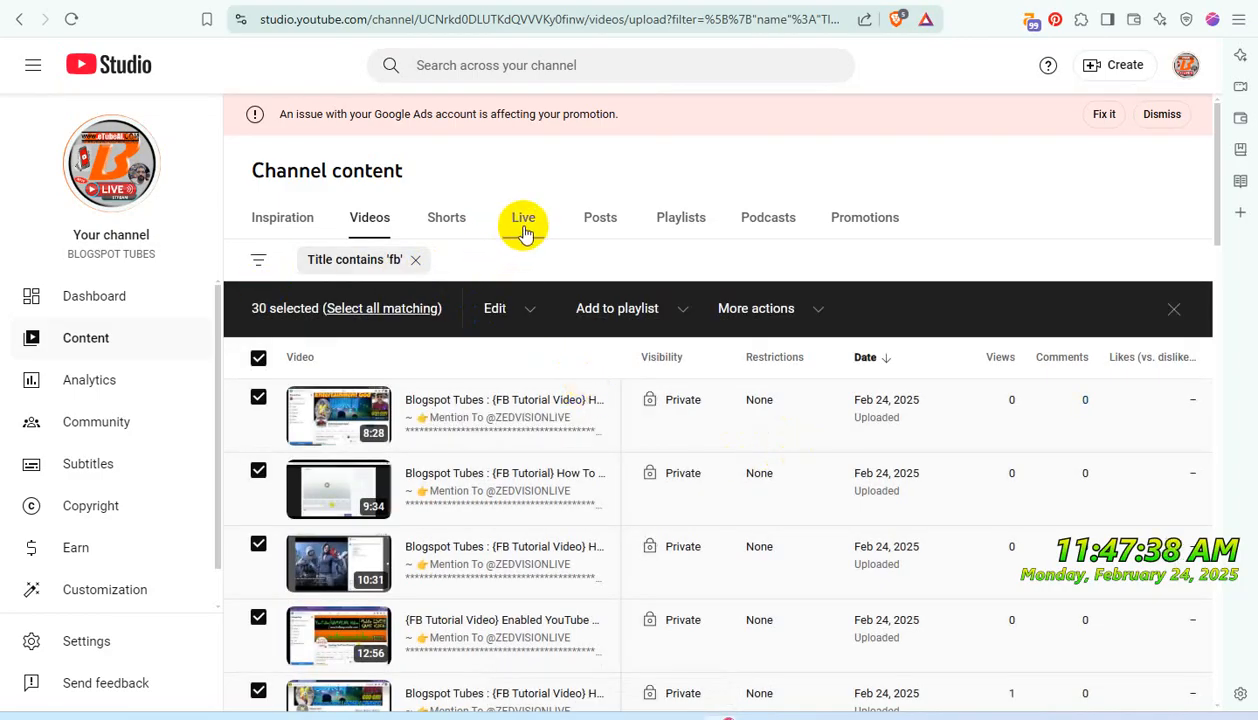
- Filter the channel's Shorts to titles containing 'FB' and select all the filtered Shorts
left_click(455, 226)
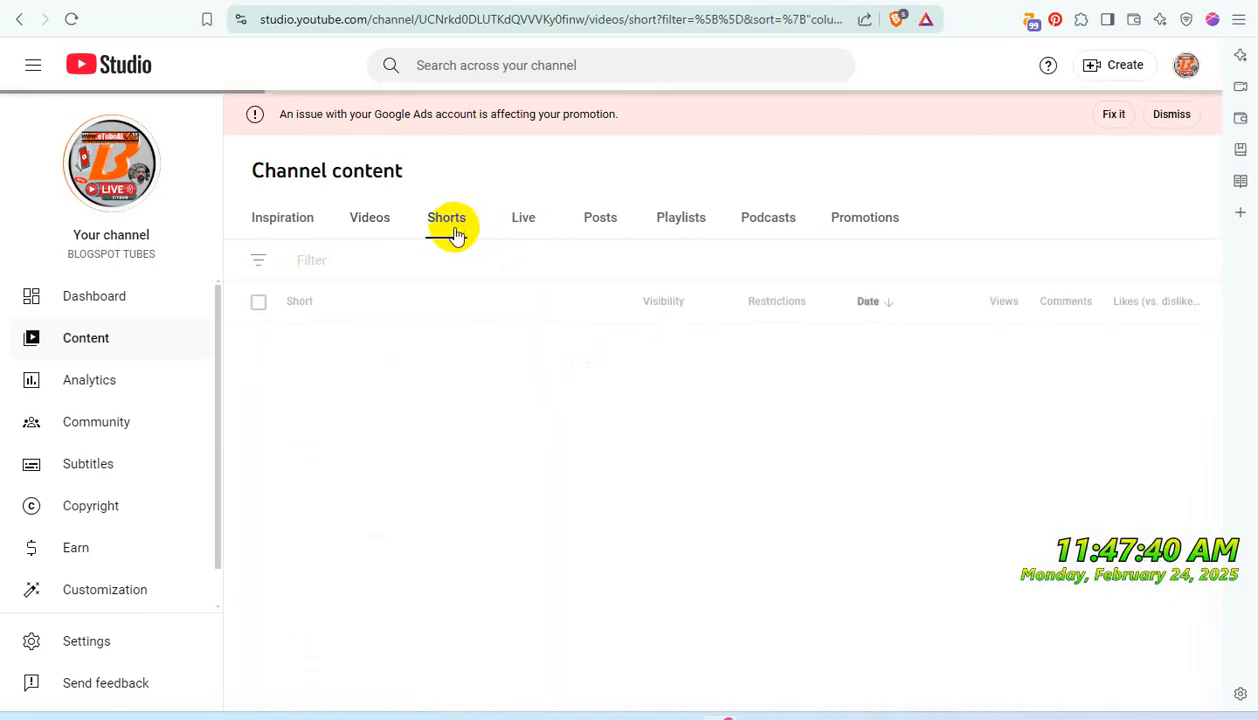
left_click(346, 261)
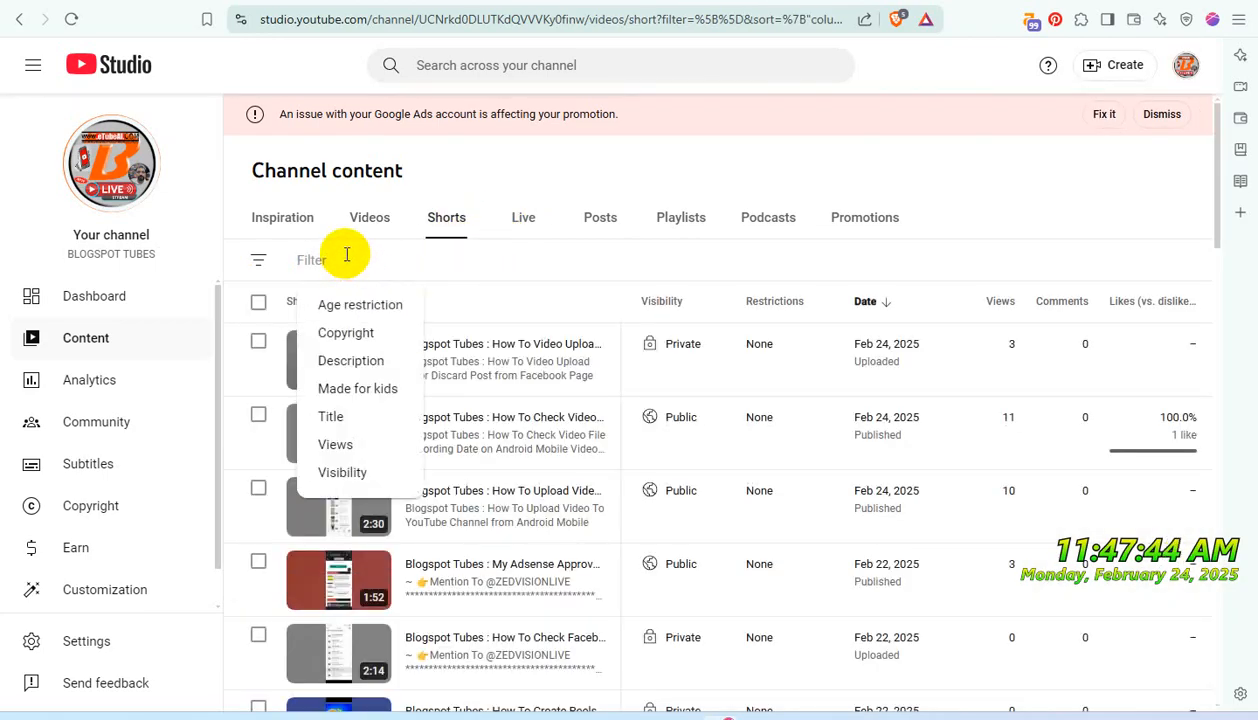
type("FB")
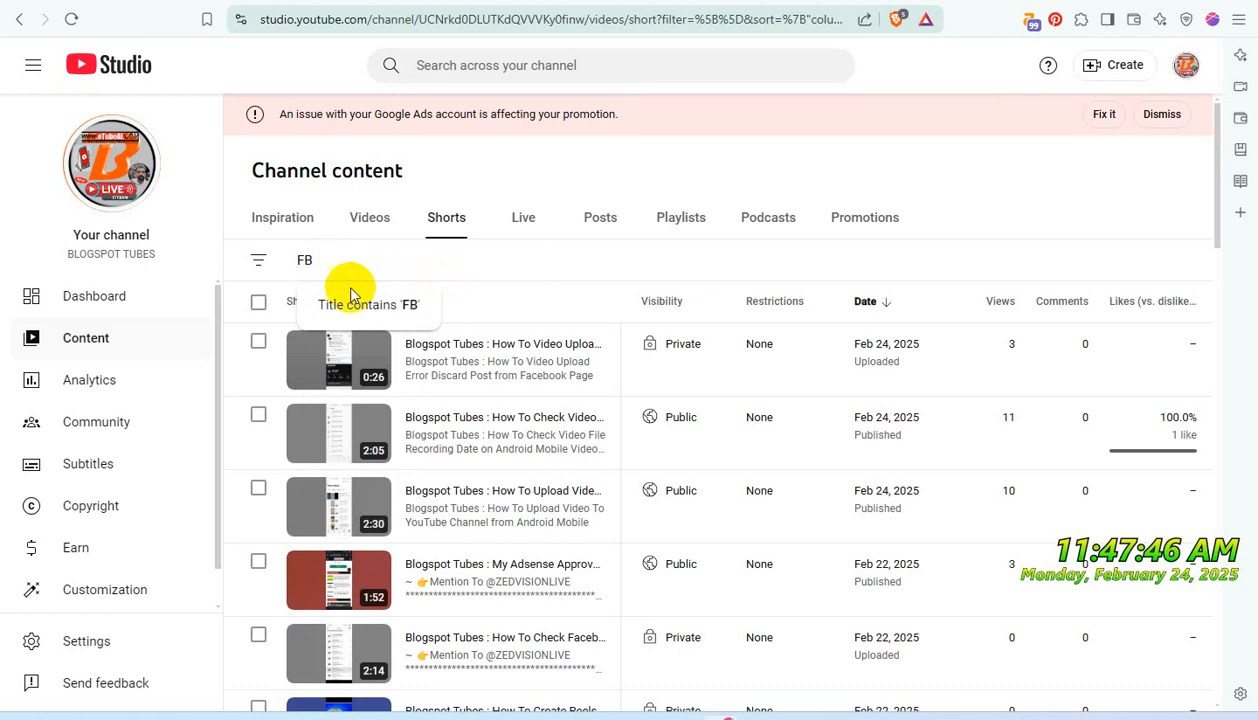
left_click(345, 303)
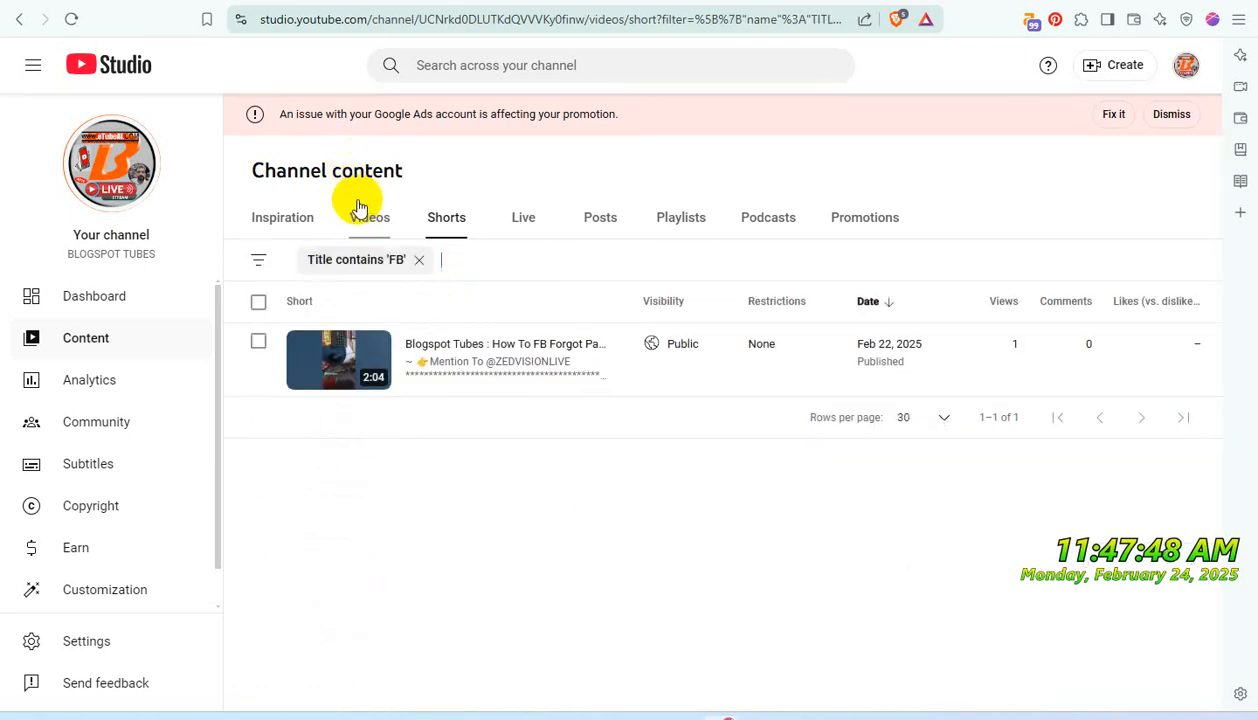
left_click(258, 304)
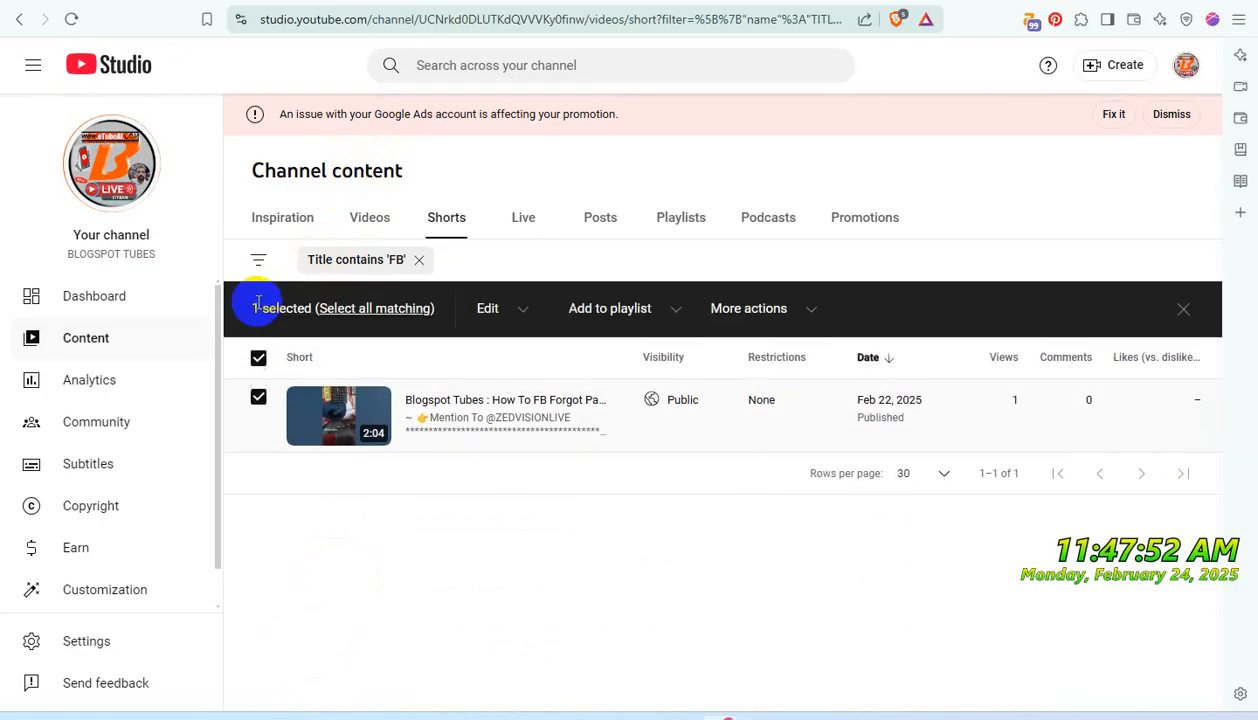
- Set the filtered Short's visibility to Private and add it to the "Don't Use iT - PRIVATE USE ONLY" playlist
left_click(718, 405)
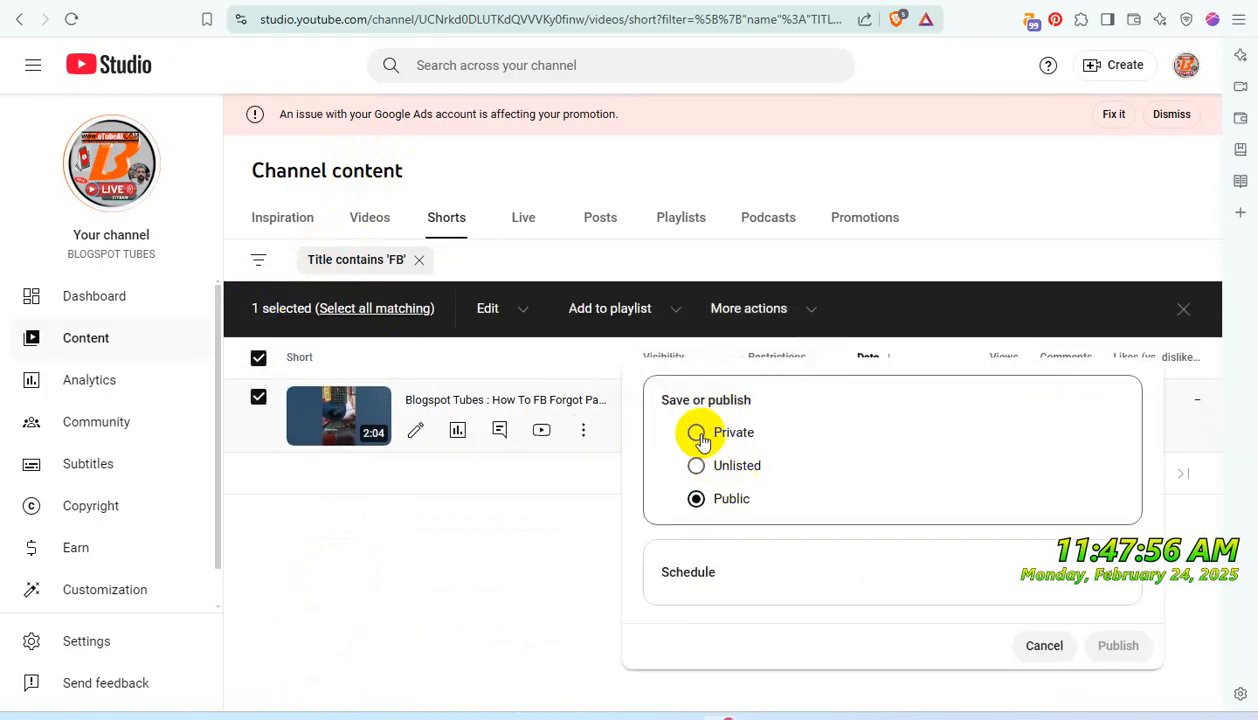
left_click(697, 434)
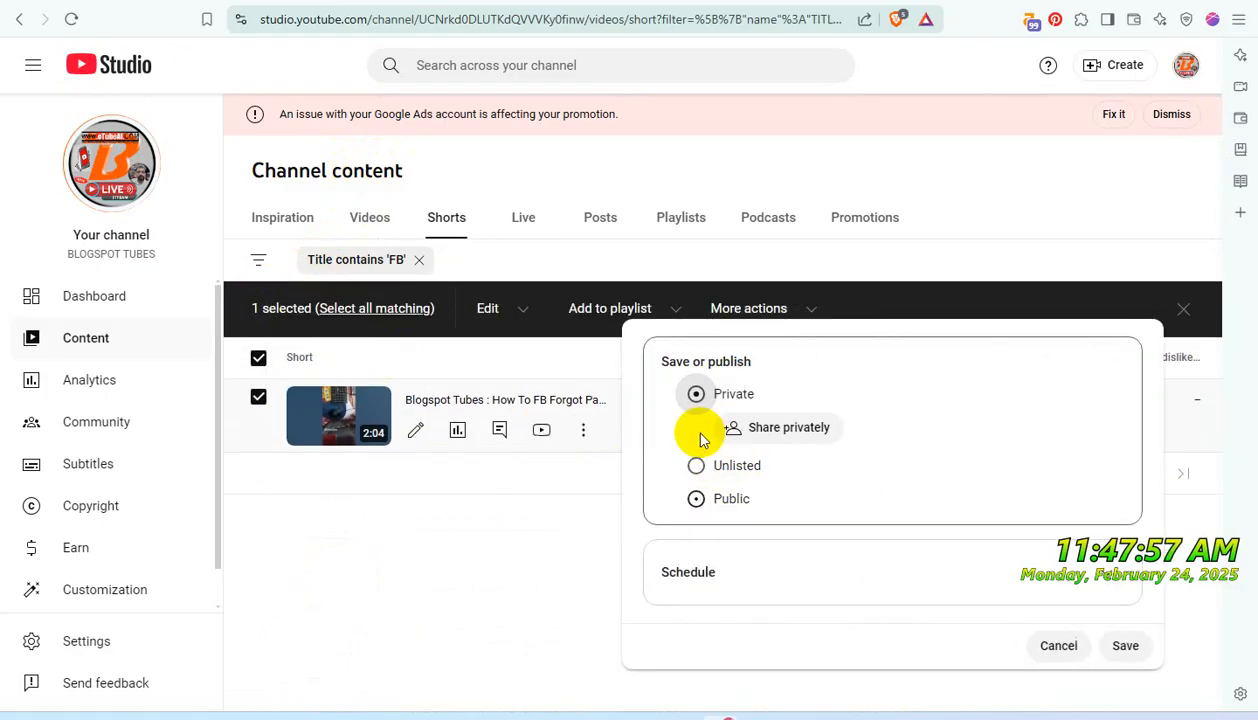
left_click(1128, 645)
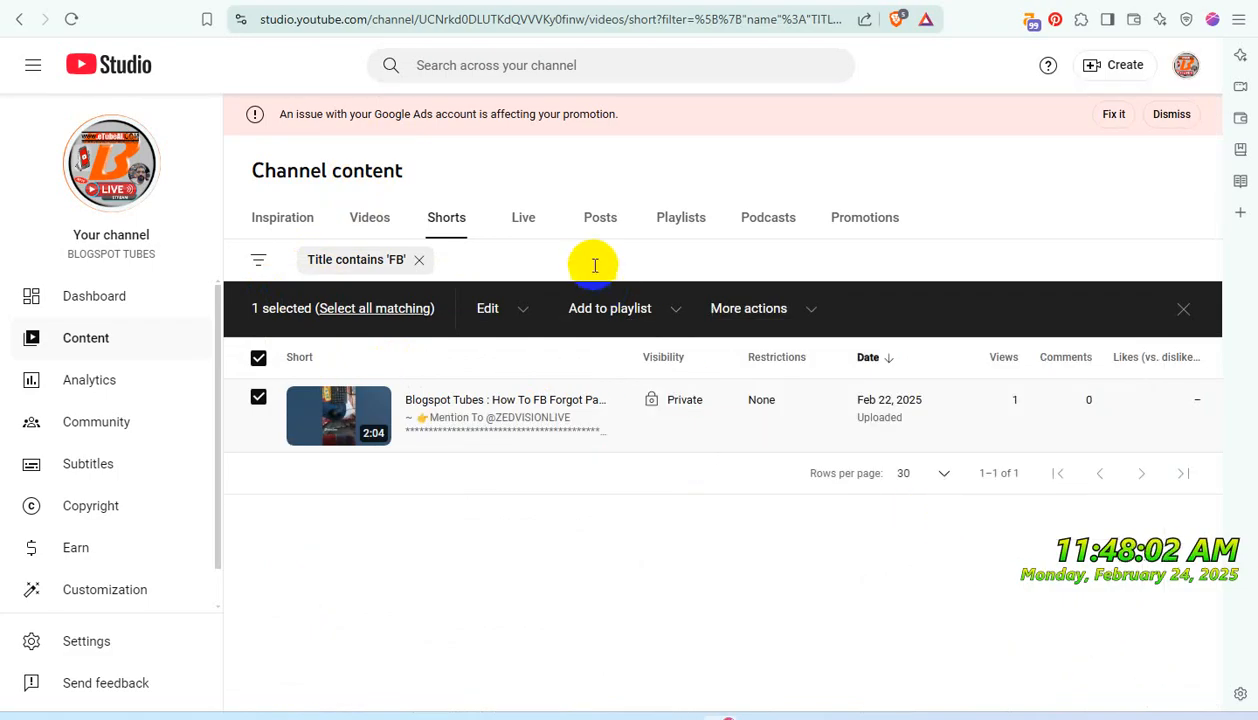
left_click(679, 314)
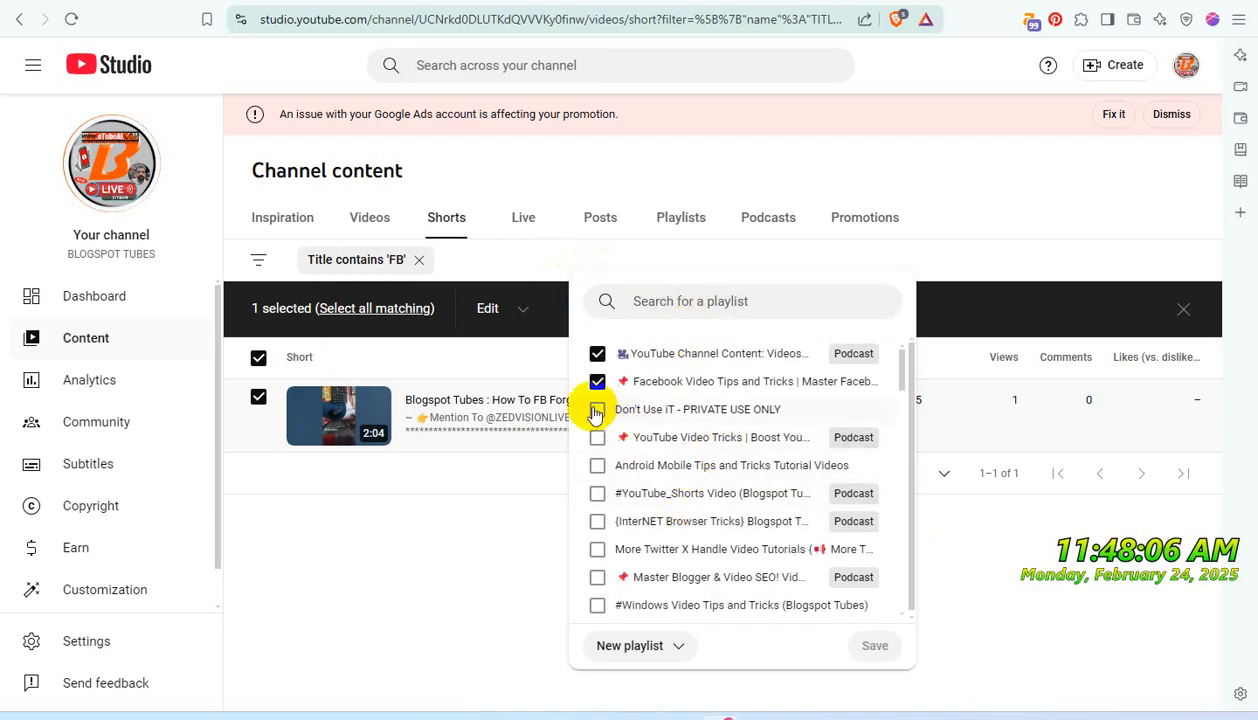
left_click(598, 410)
left_click(874, 645)
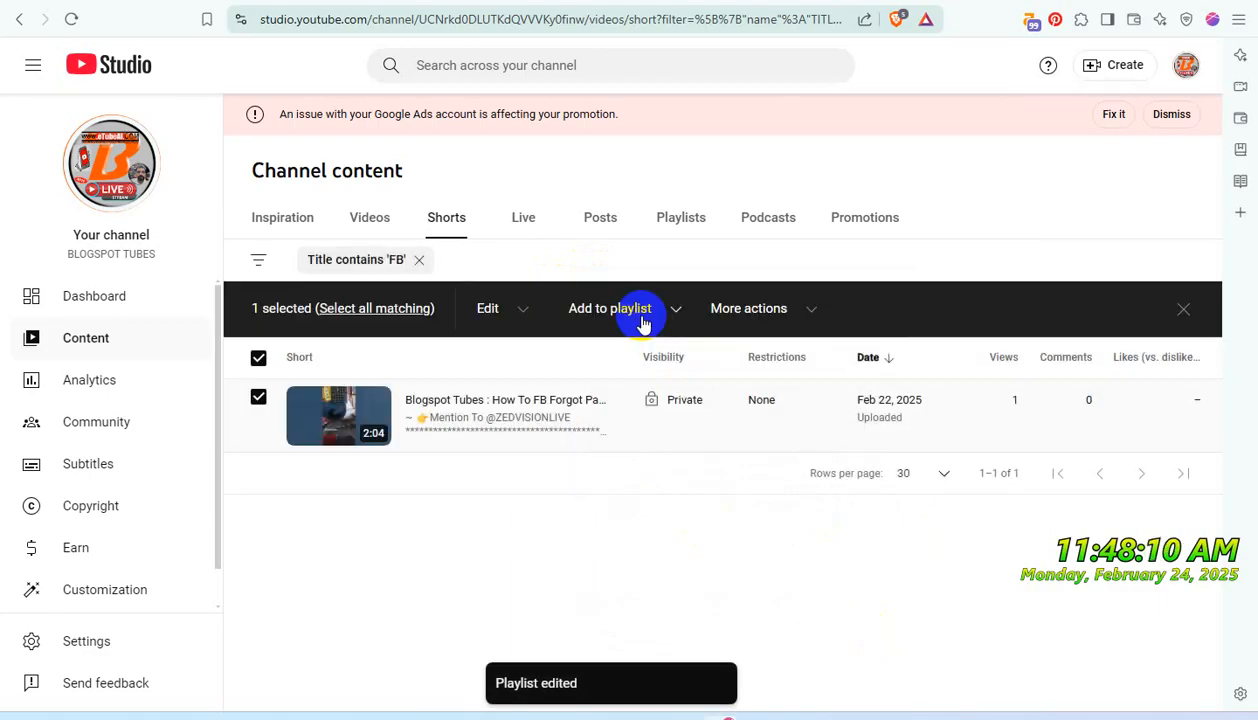
- Return to the channel's videos and replace the 'fb' title filter with one for titles containing 'facebook'
left_click(370, 222)
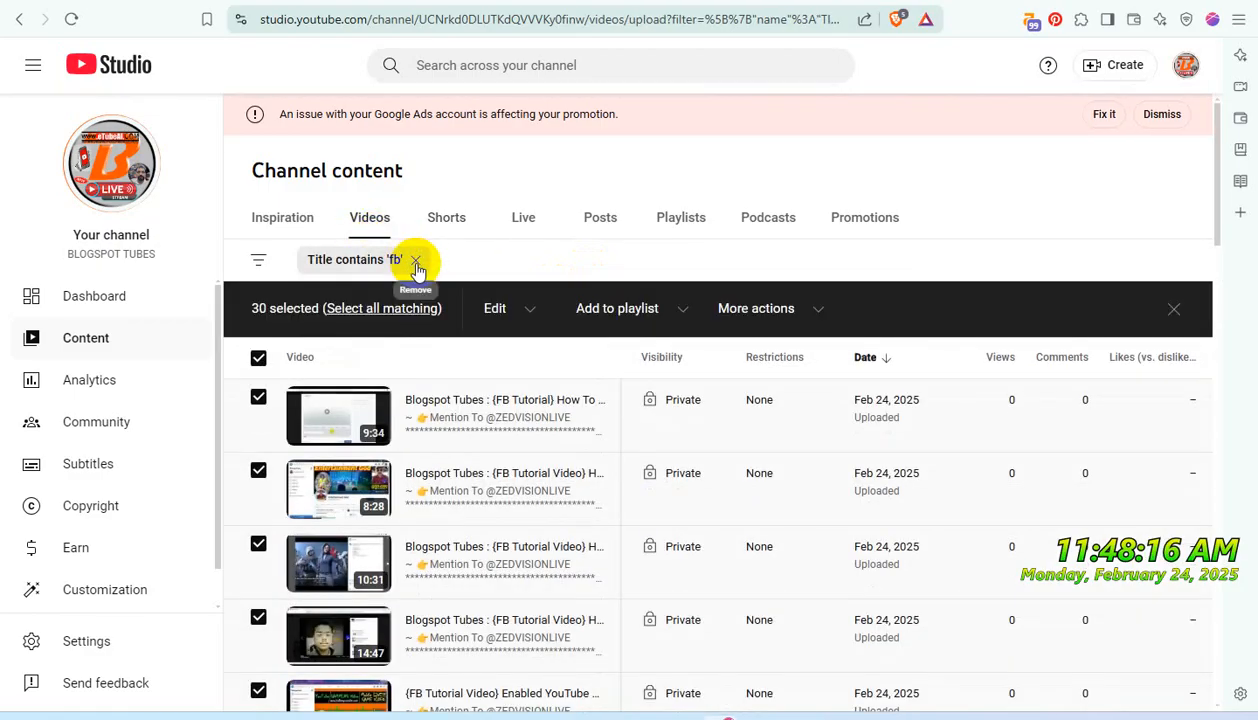
left_click(415, 262)
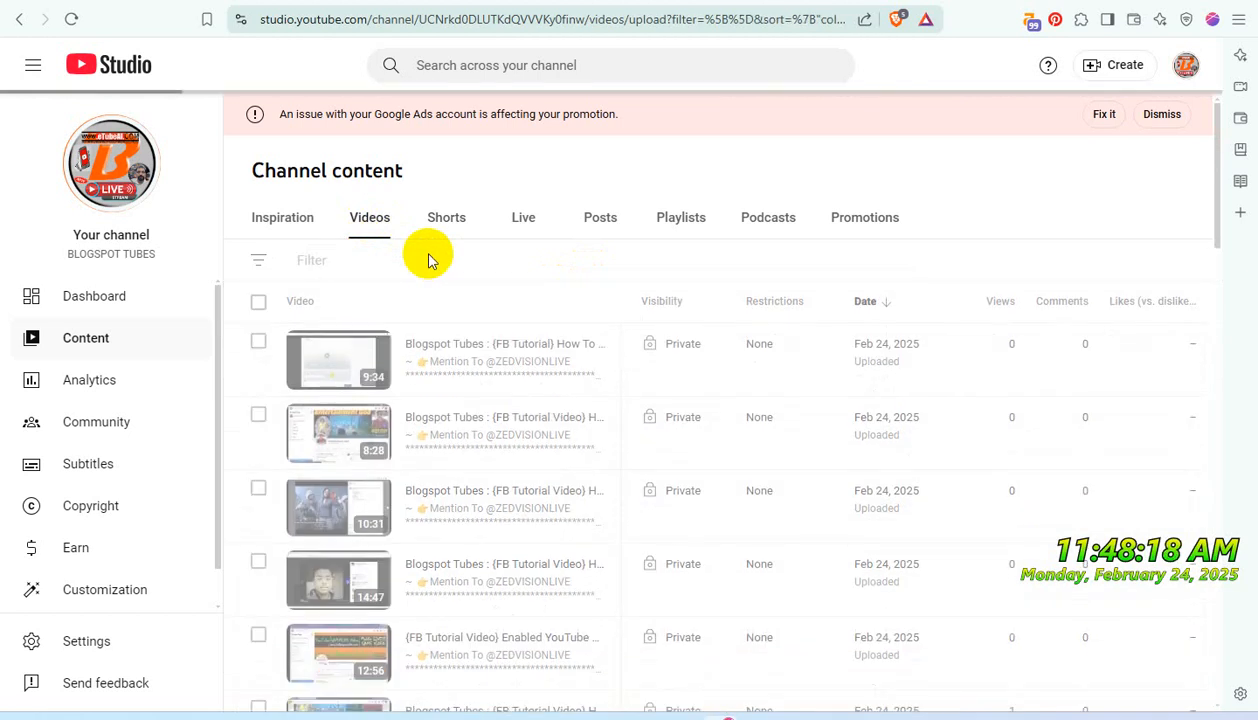
left_click(342, 261)
type("F")
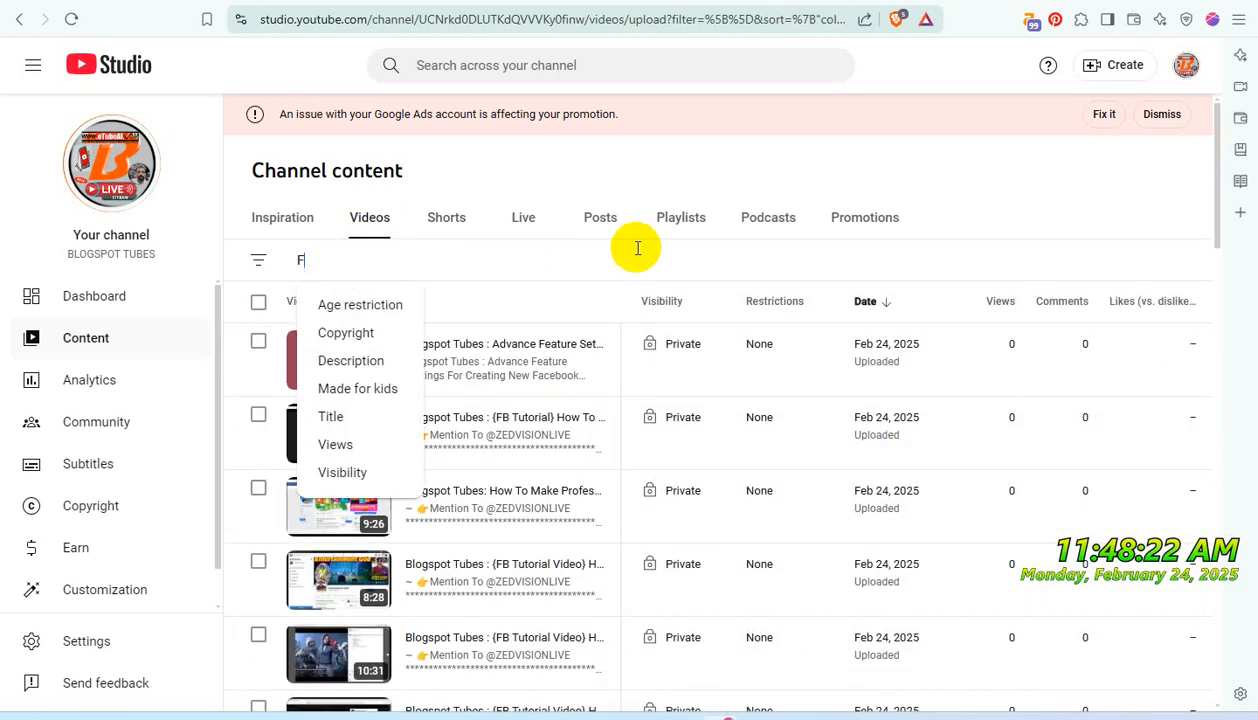
type("ACE")
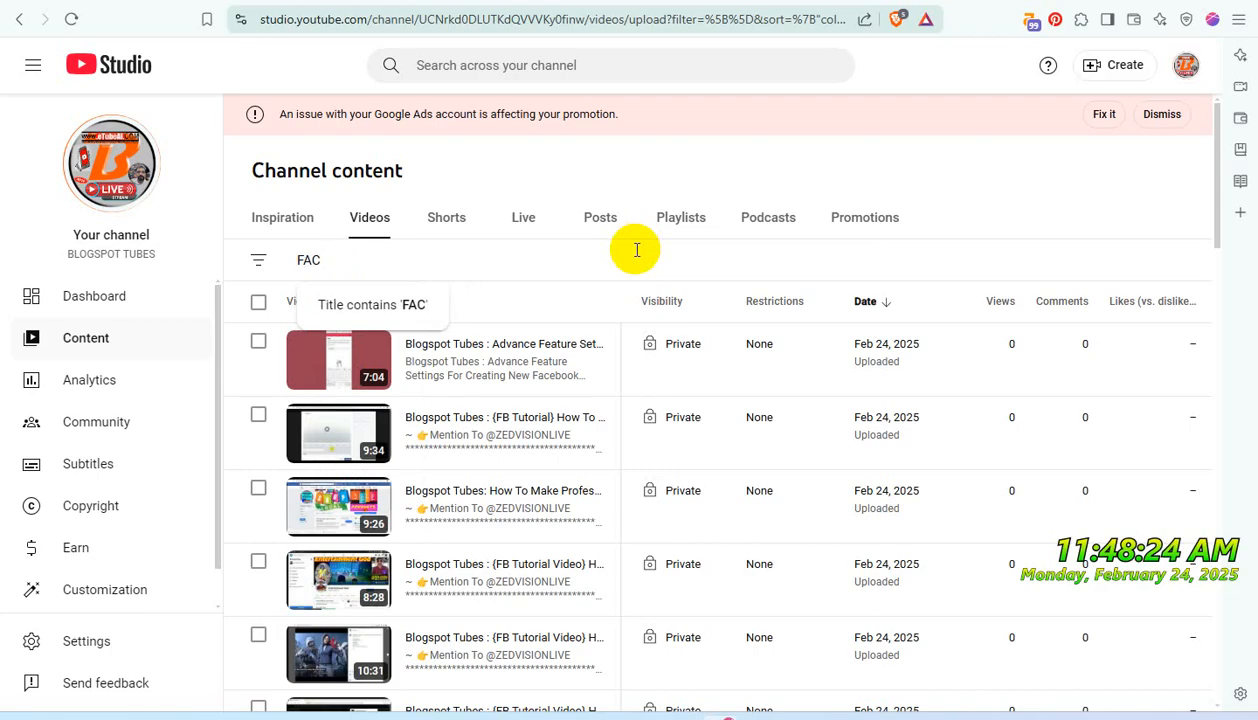
key("BackSpace")
type("facebook")
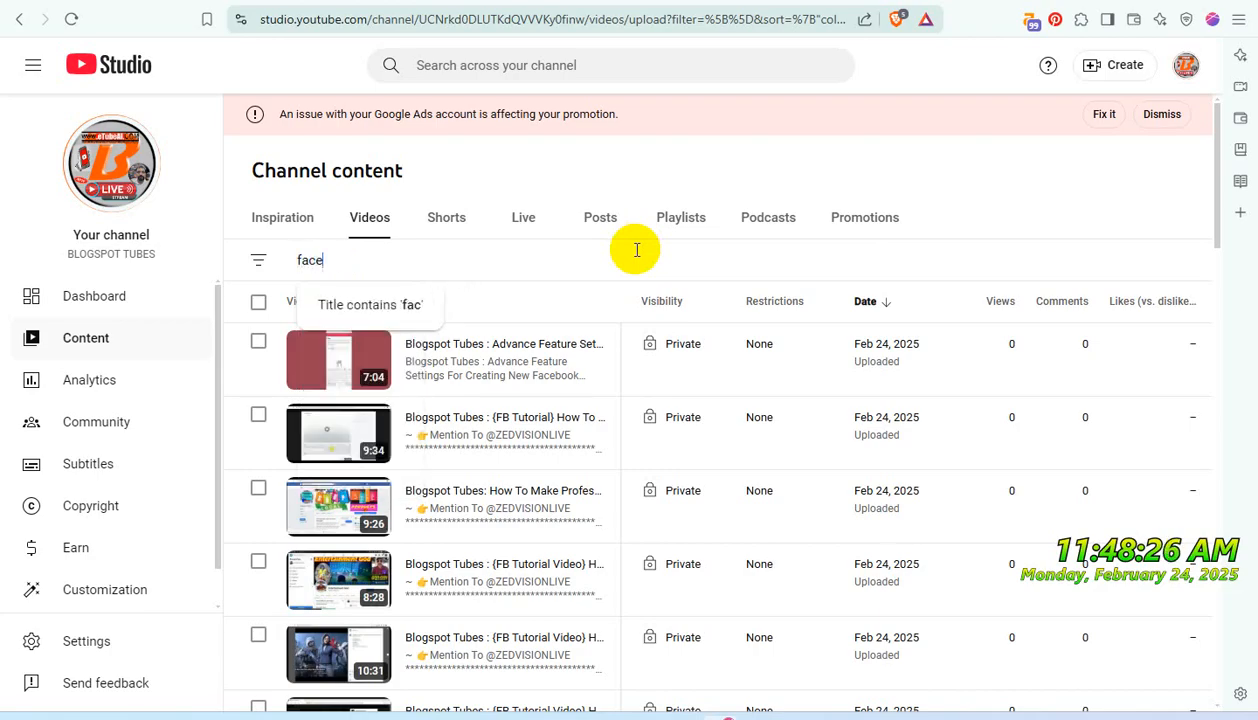
left_click(424, 308)
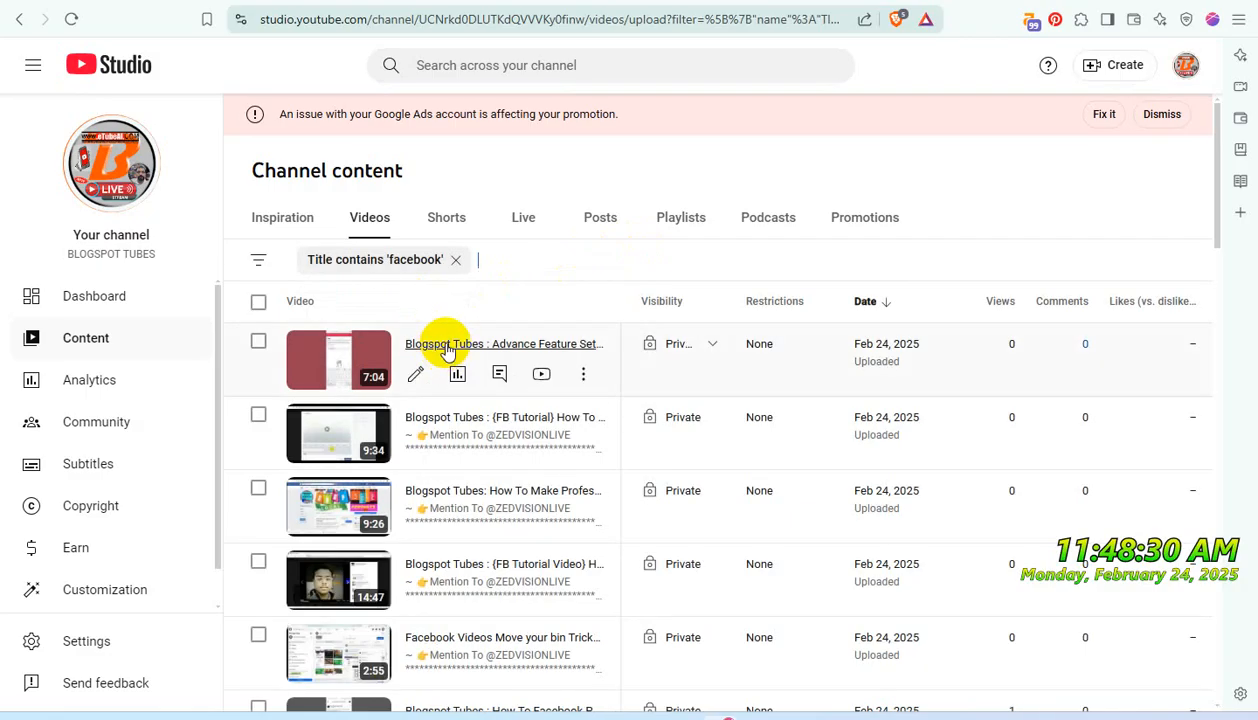
- Add all videos on the first page of the 'facebook' results to the "Don't Use iT - PRIVATE USE ONLY" playlist
left_click(259, 304)
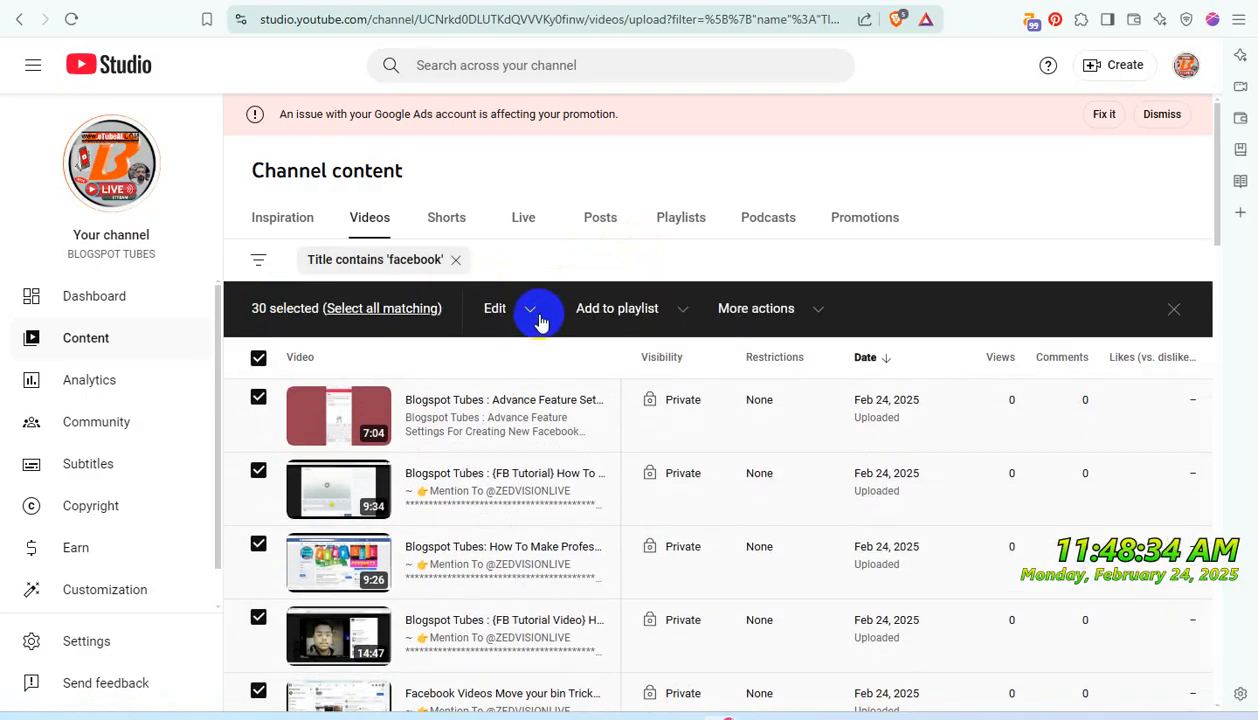
left_click(683, 310)
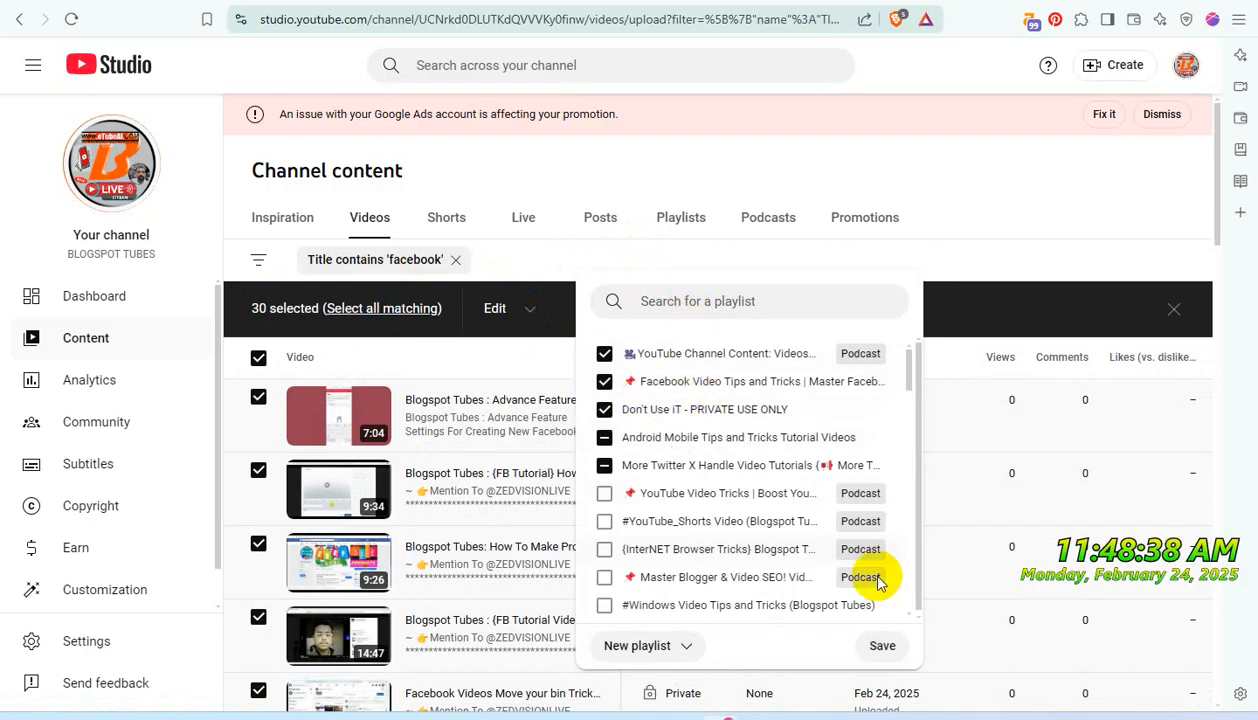
left_click(880, 645)
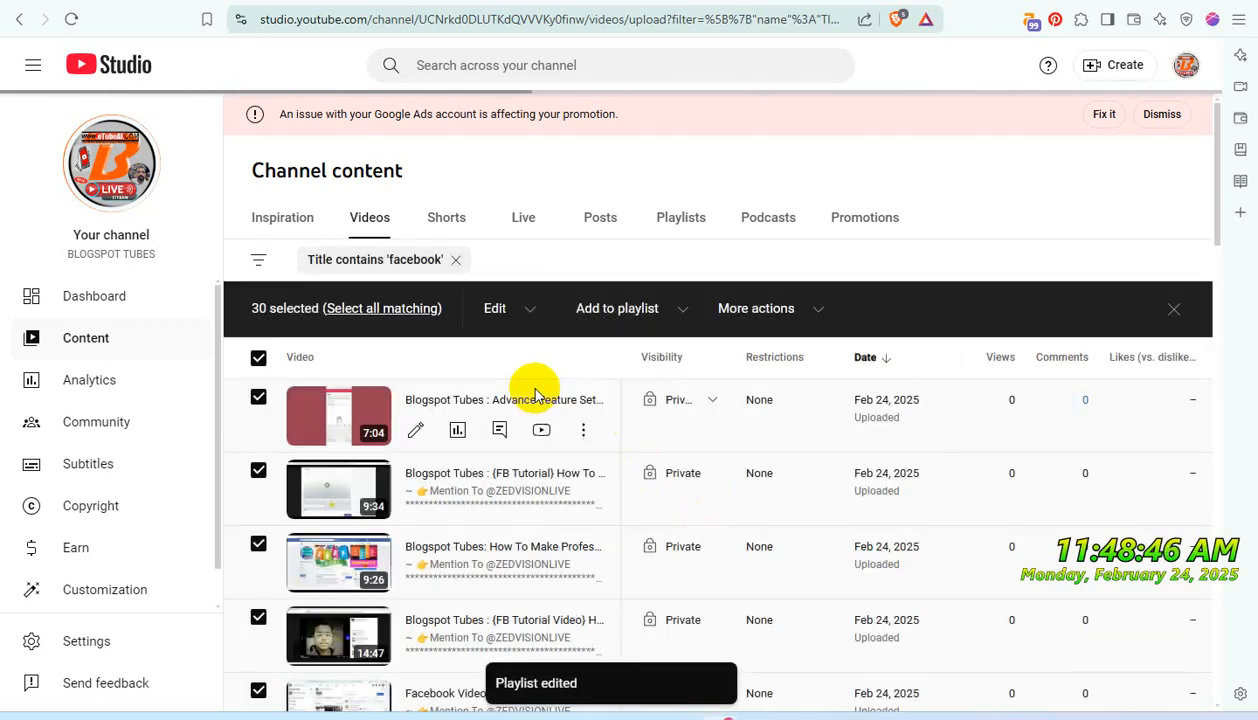
- Bulk update the selected first-page 'facebook' videos to Private visibility, acknowledging the implications of the action
left_click(519, 318)
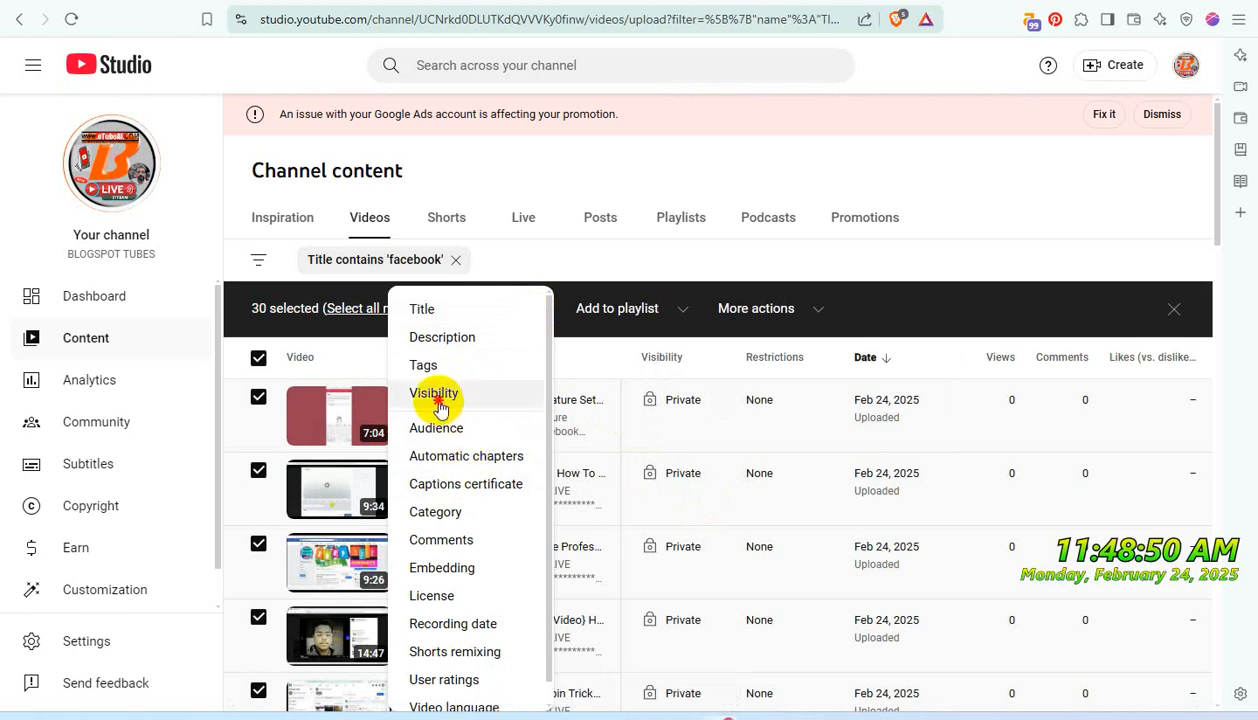
left_click(436, 396)
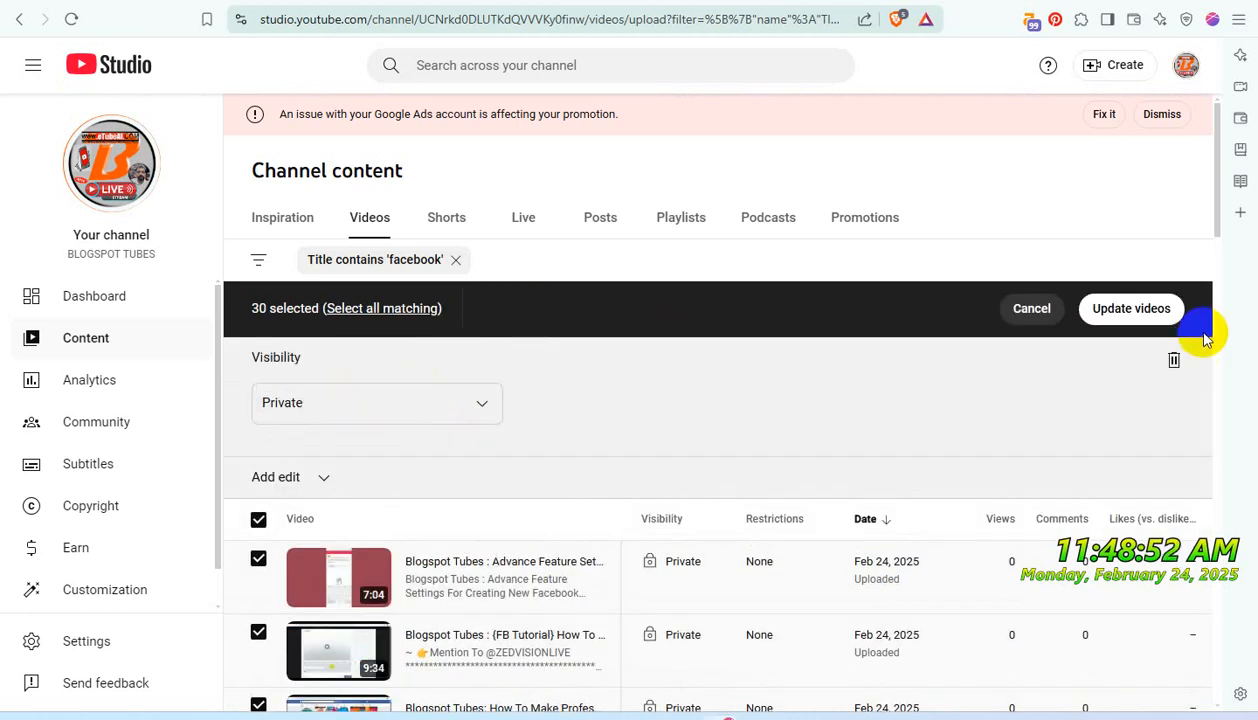
left_click(1131, 310)
left_click(455, 397)
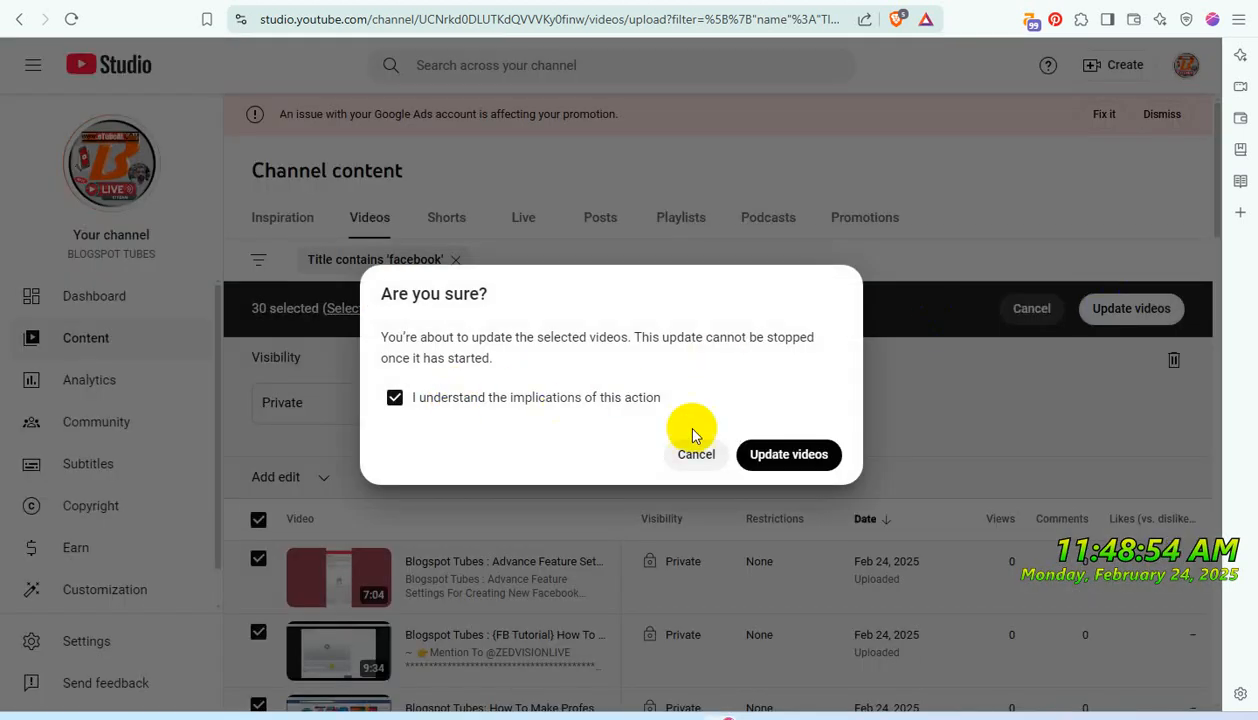
left_click(772, 453)
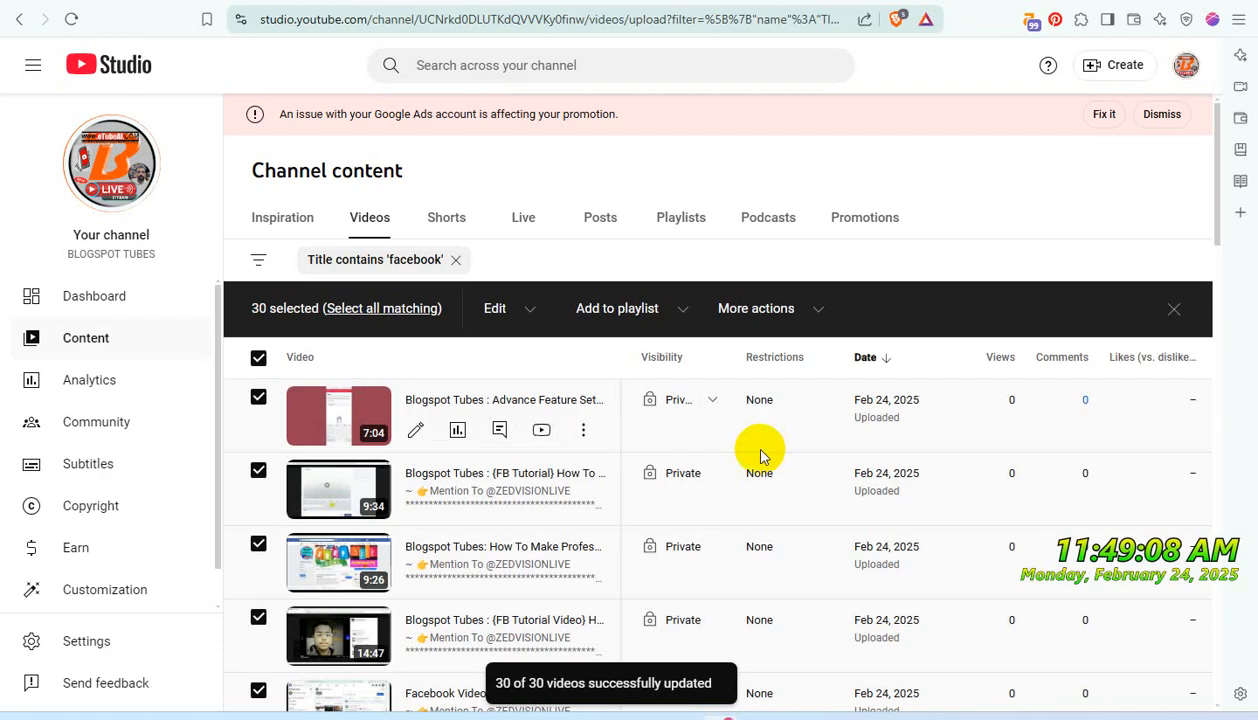
- Add all videos on the second page of the 'facebook' results to the "Don't Use iT - PRIVATE USE ONLY" playlist
scroll(814, 472, "down", 10)
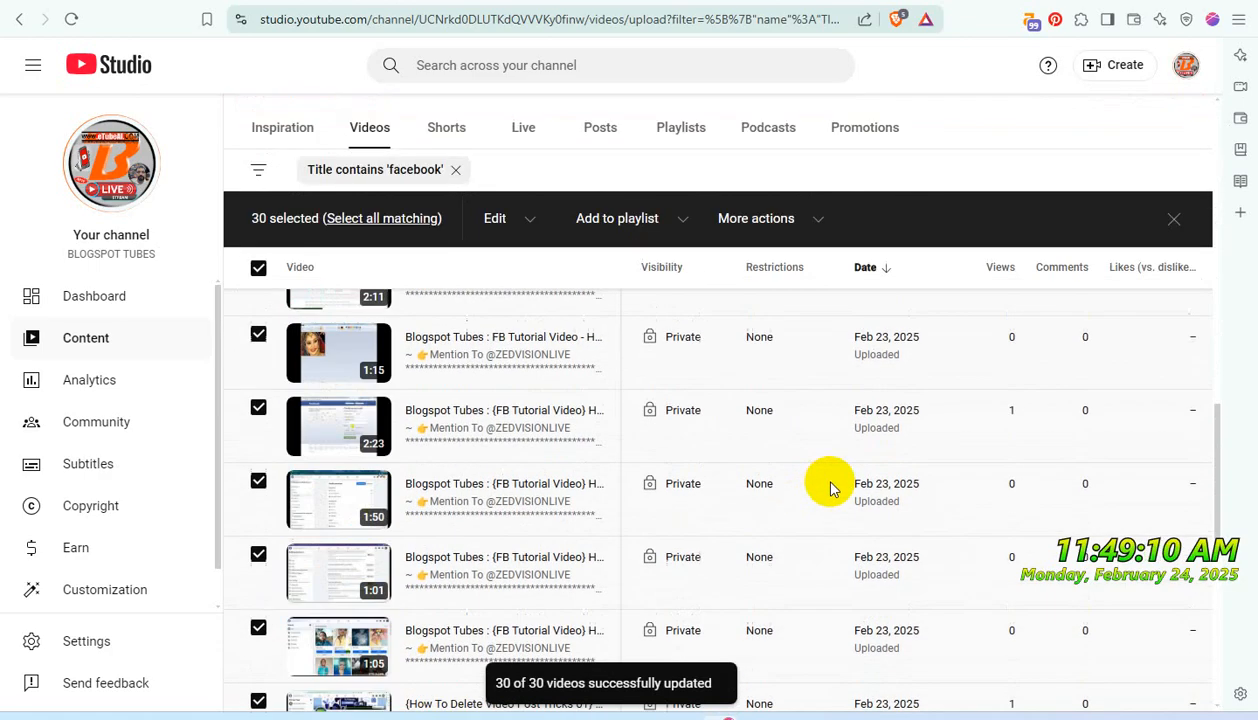
scroll(986, 652, "down", 3)
left_click(1176, 619)
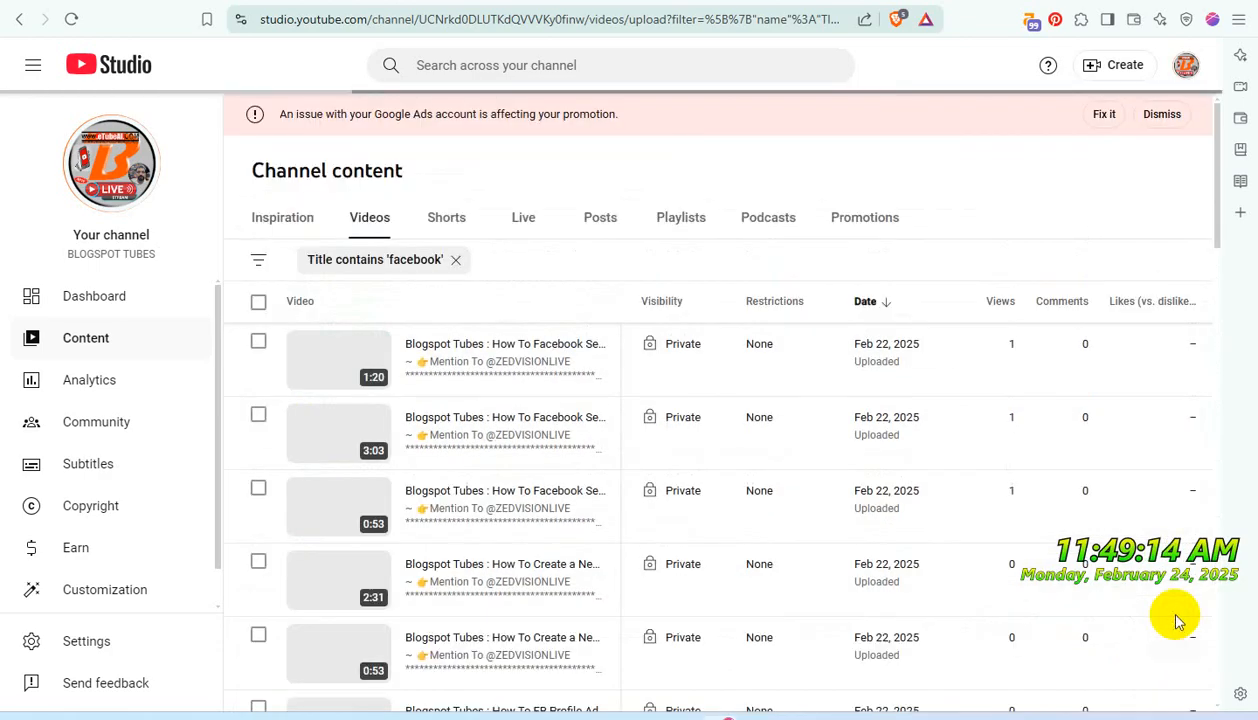
left_click(258, 305)
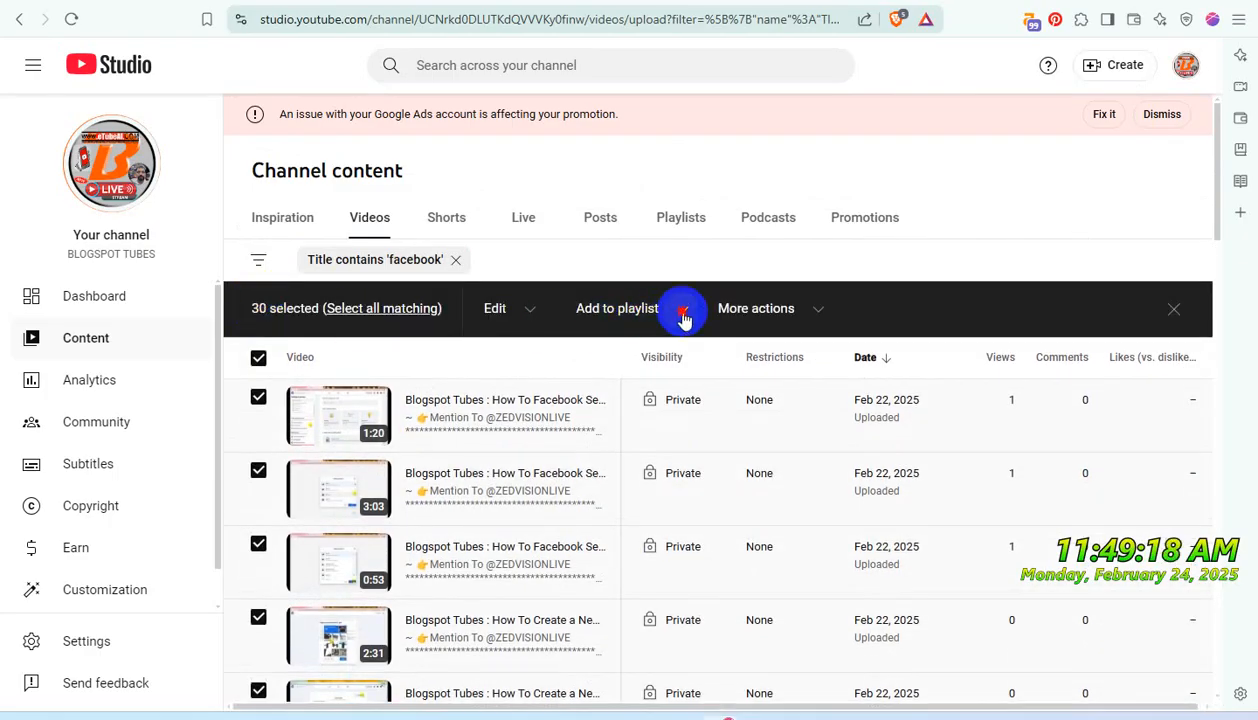
left_click(684, 316)
left_click(604, 382)
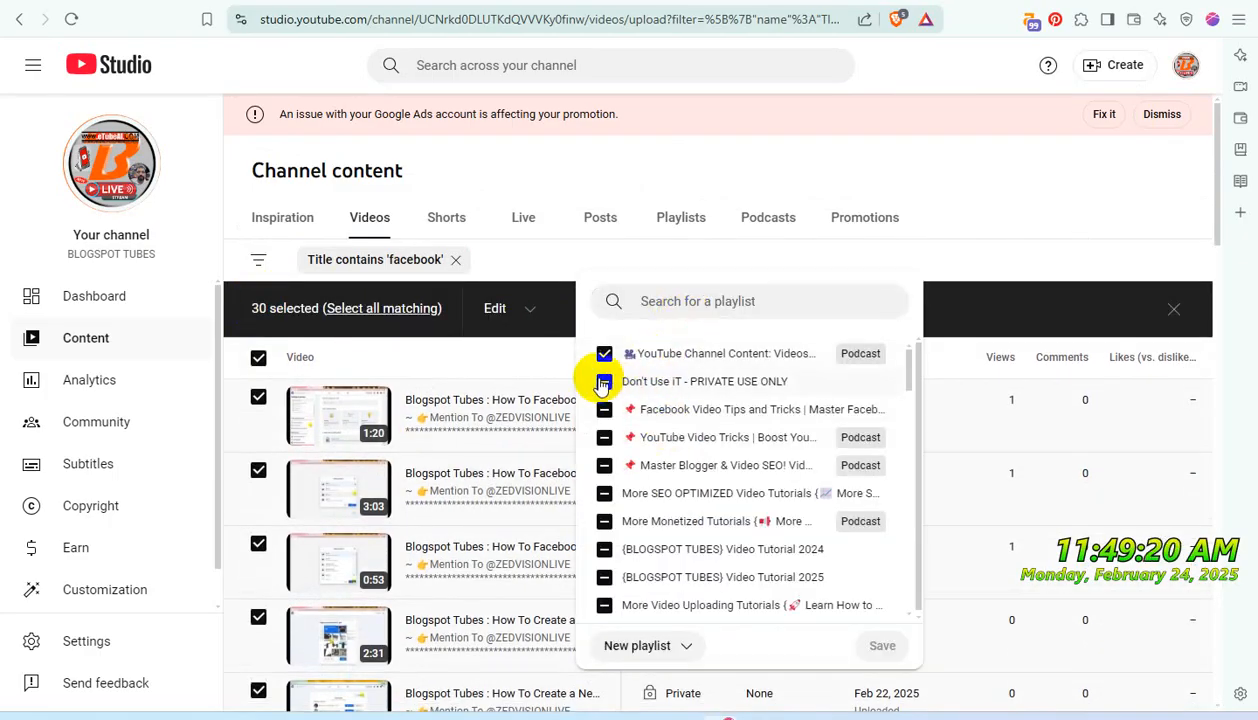
left_click(882, 646)
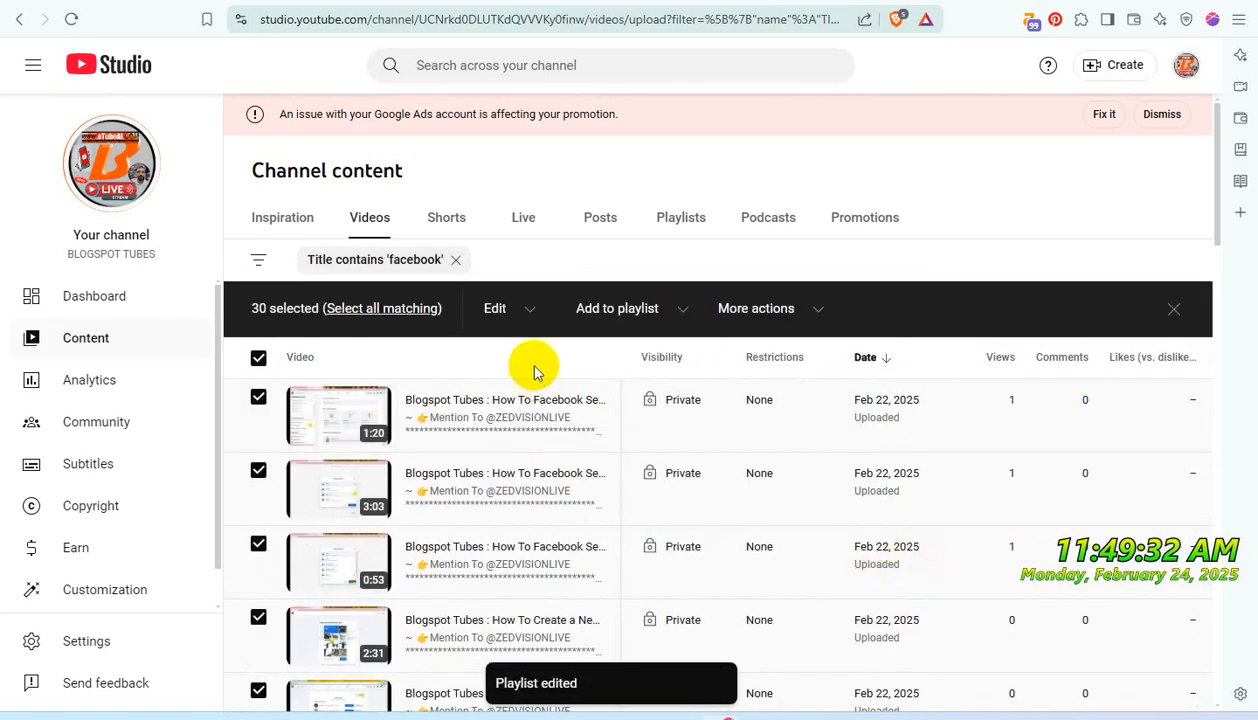
- Bulk update the selected second-page 'facebook' videos to Private visibility, acknowledging the implications of the action
left_click(533, 310)
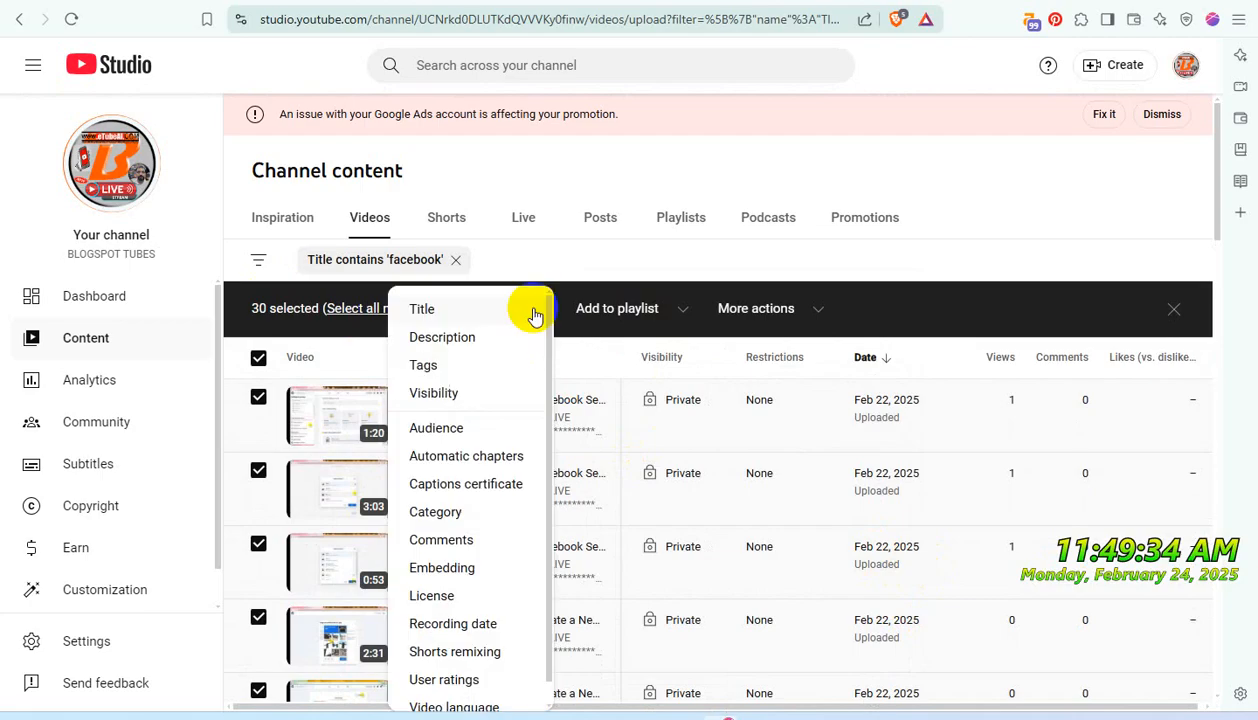
left_click(457, 397)
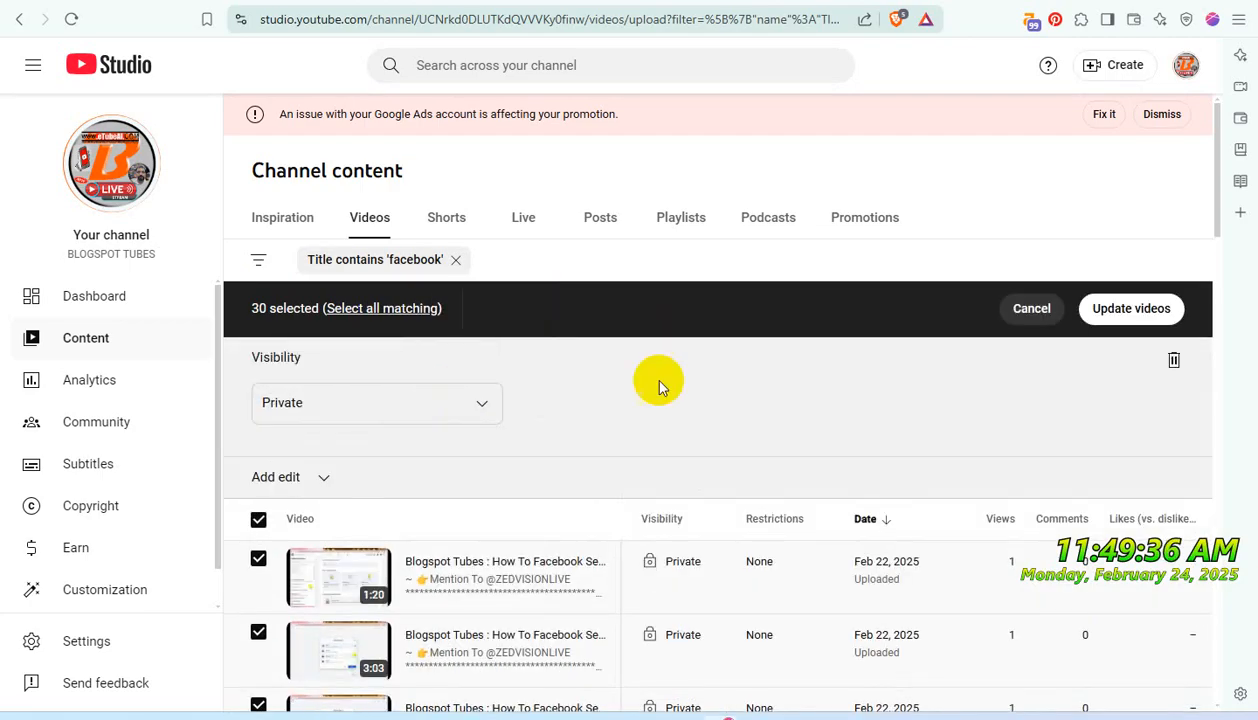
left_click(1086, 312)
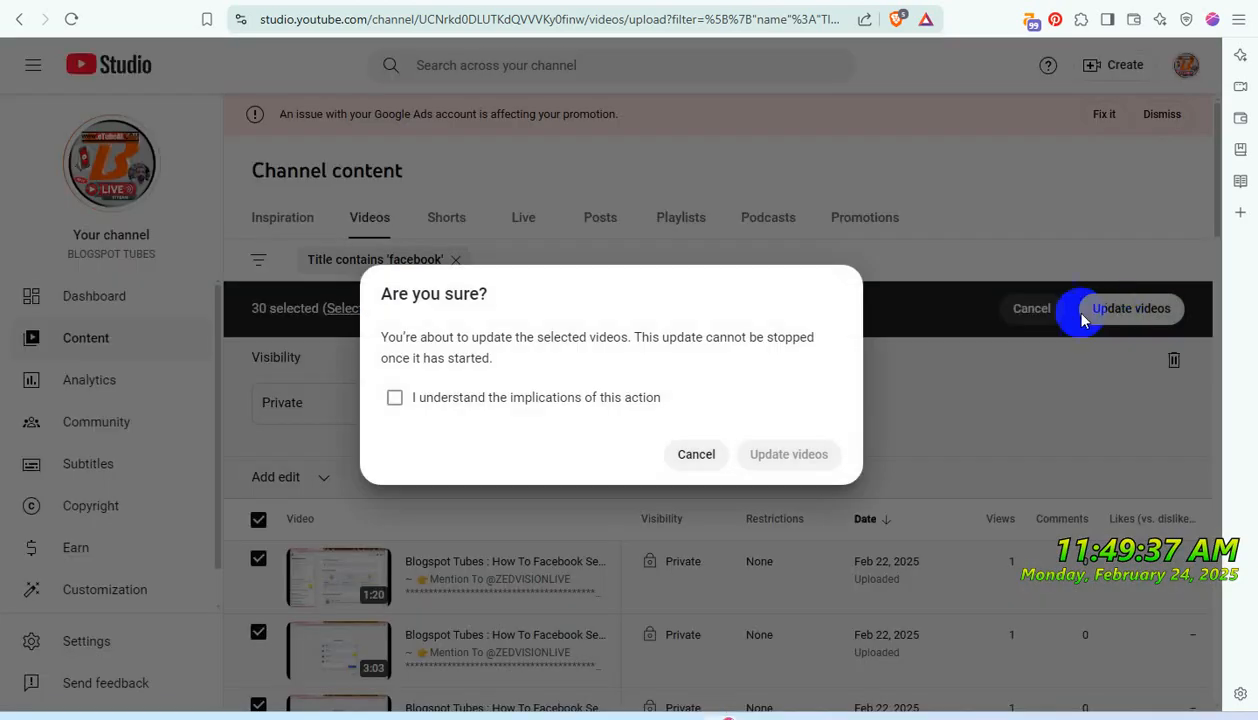
left_click(491, 398)
left_click(789, 454)
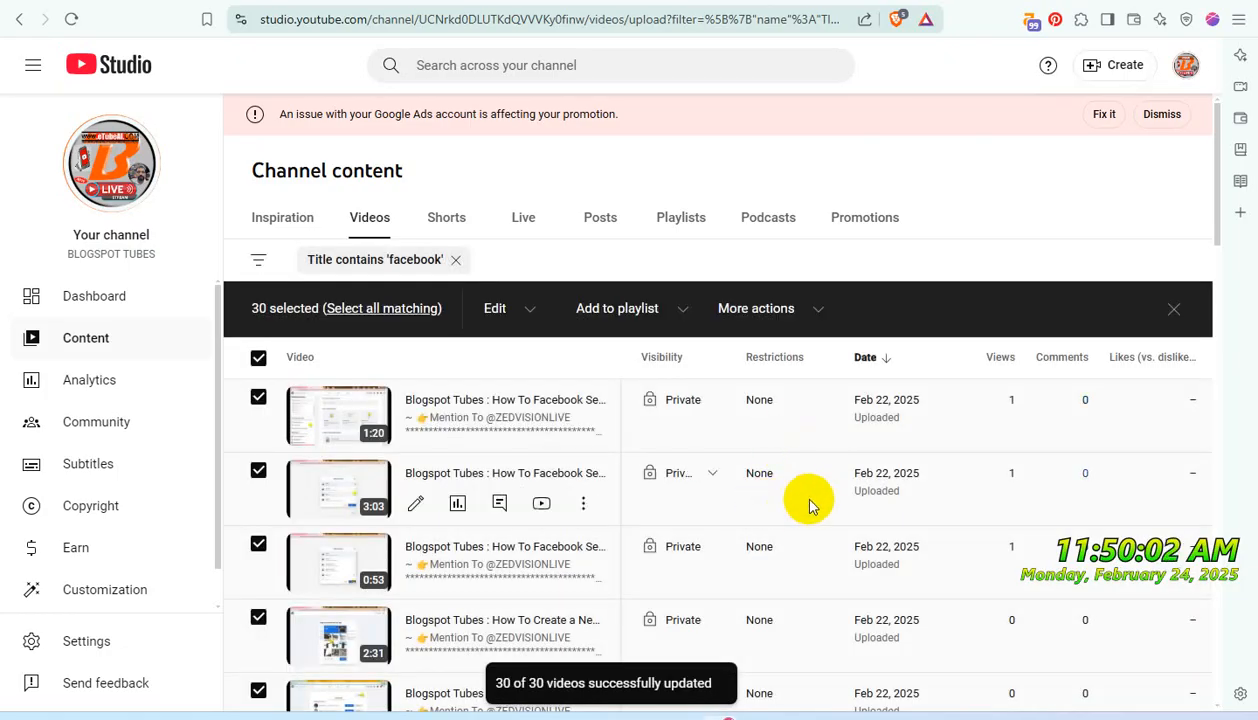
- Add all videos on the third page of the 'facebook' results to the "Don't Use iT - PRIVATE USE ONLY" playlist
scroll(830, 505, "down", 20)
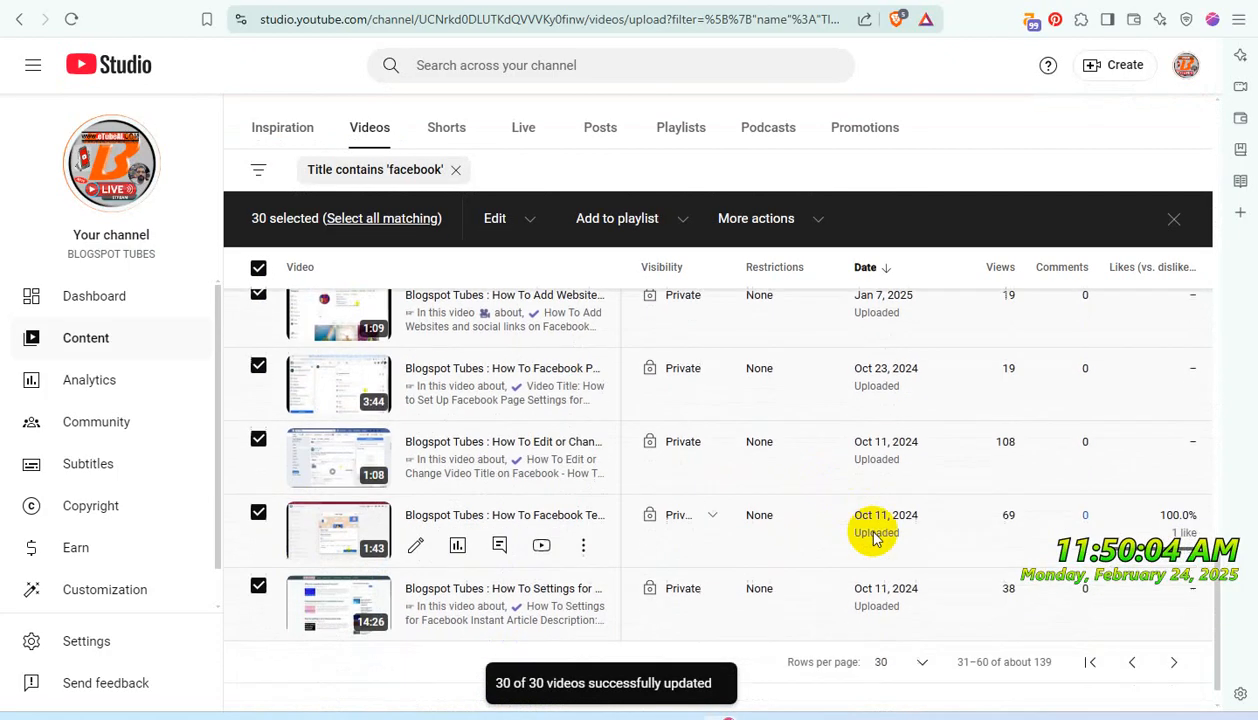
scroll(873, 537, "down", 1)
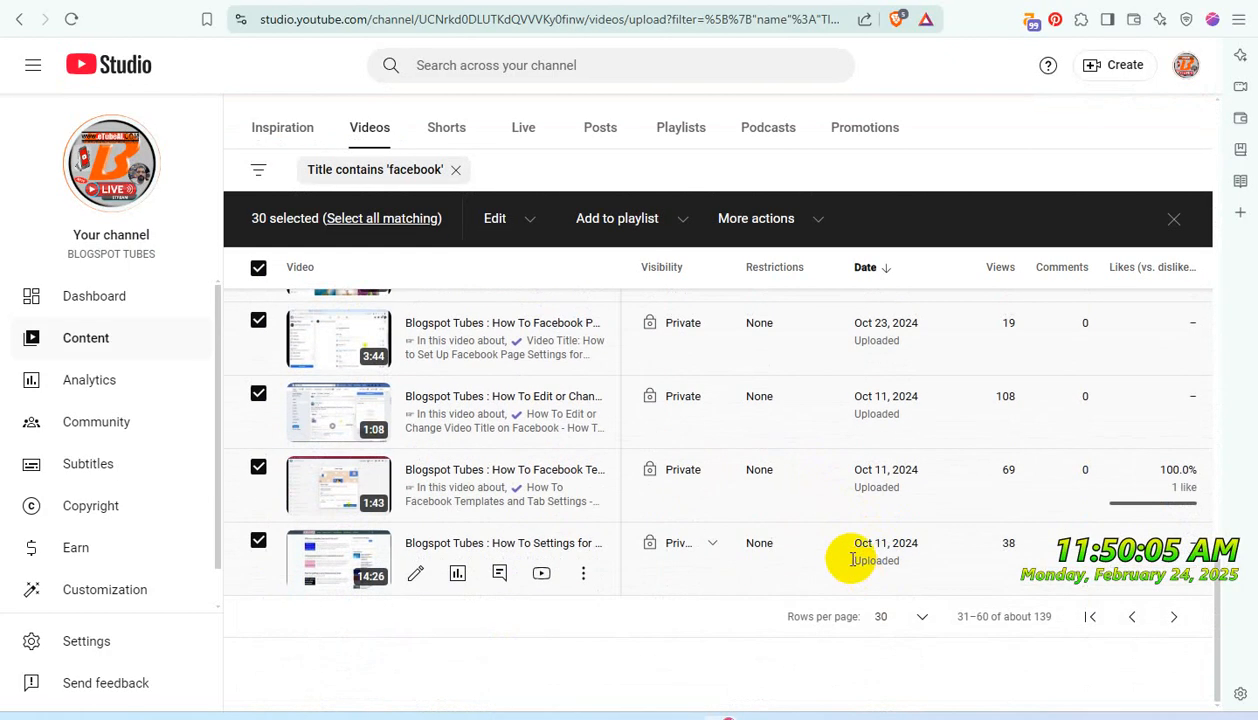
left_click(1178, 620)
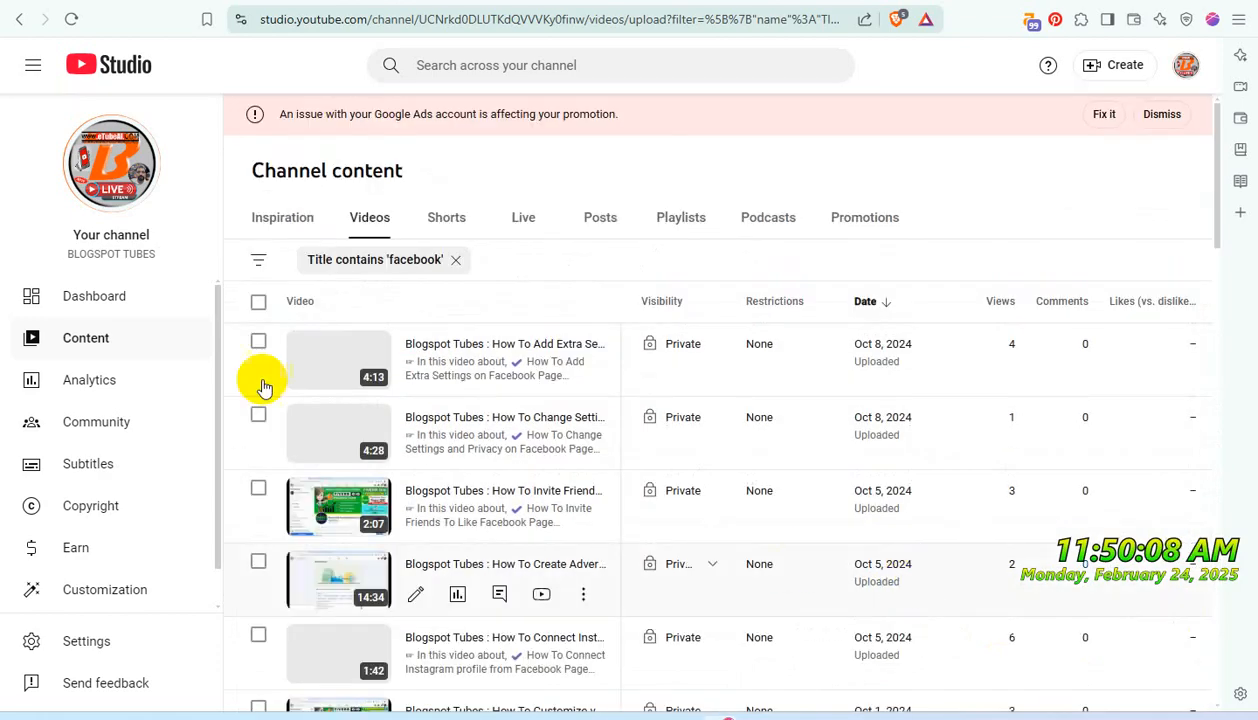
left_click(260, 303)
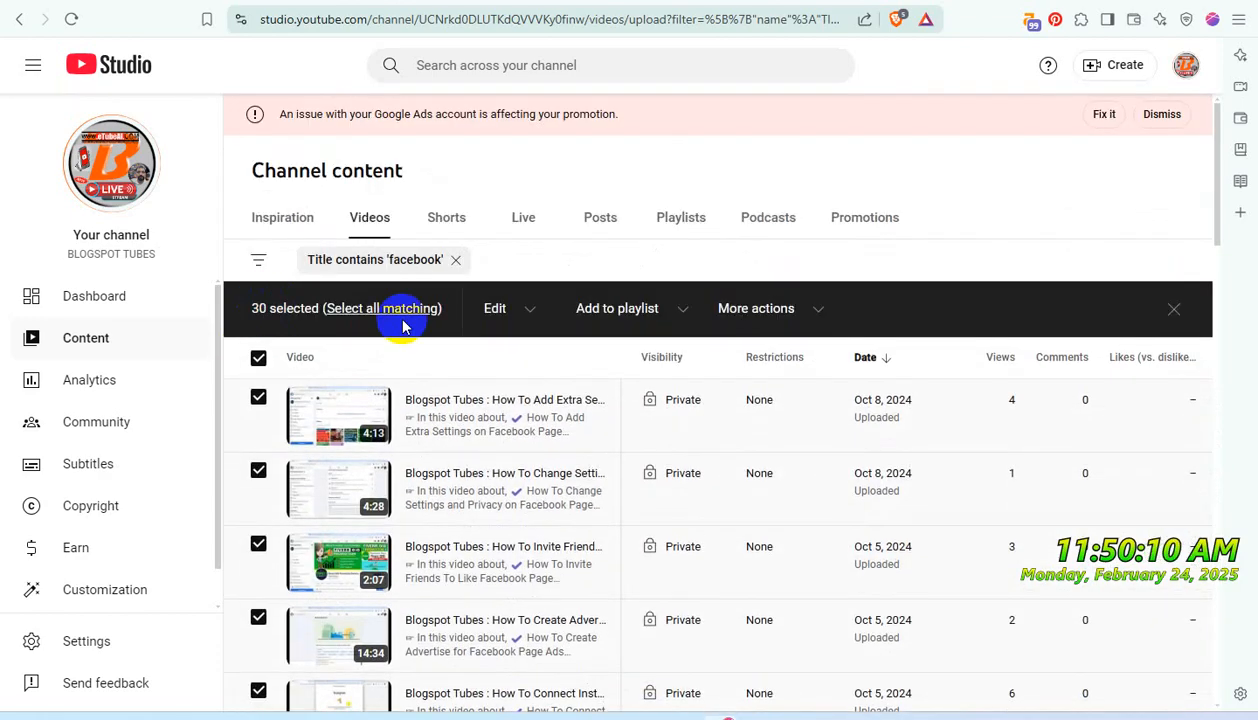
left_click(675, 316)
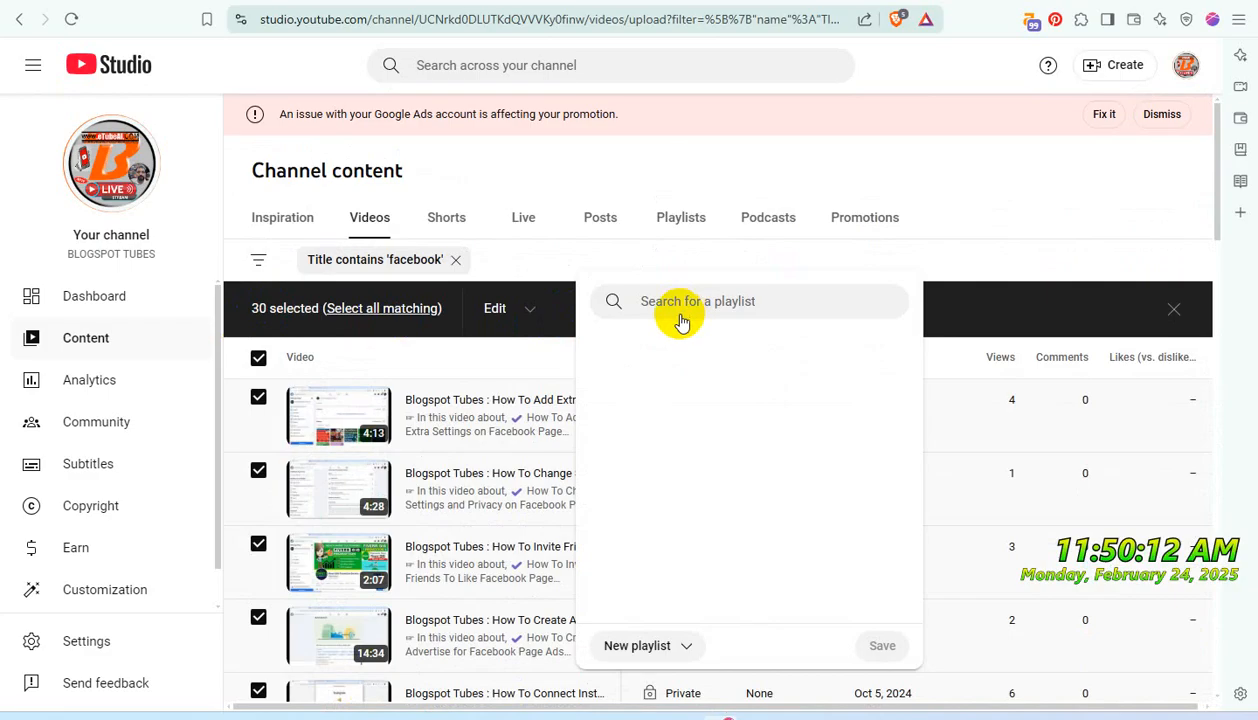
left_click(604, 383)
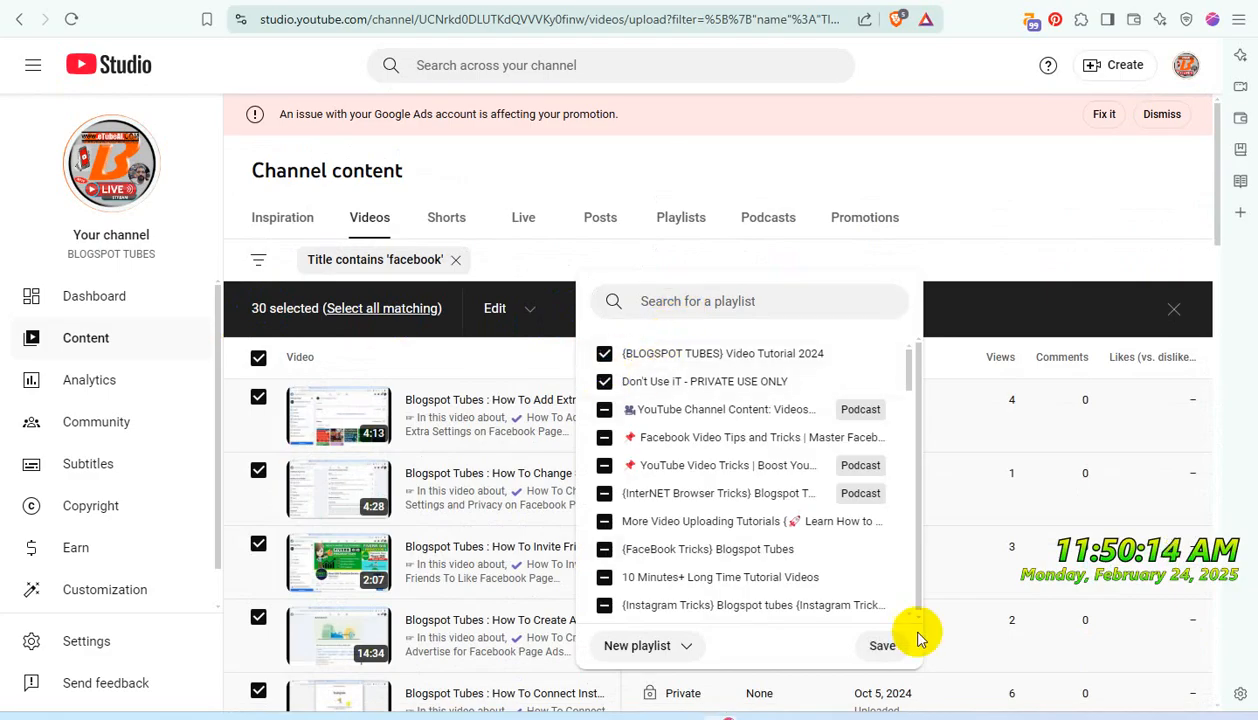
left_click(882, 645)
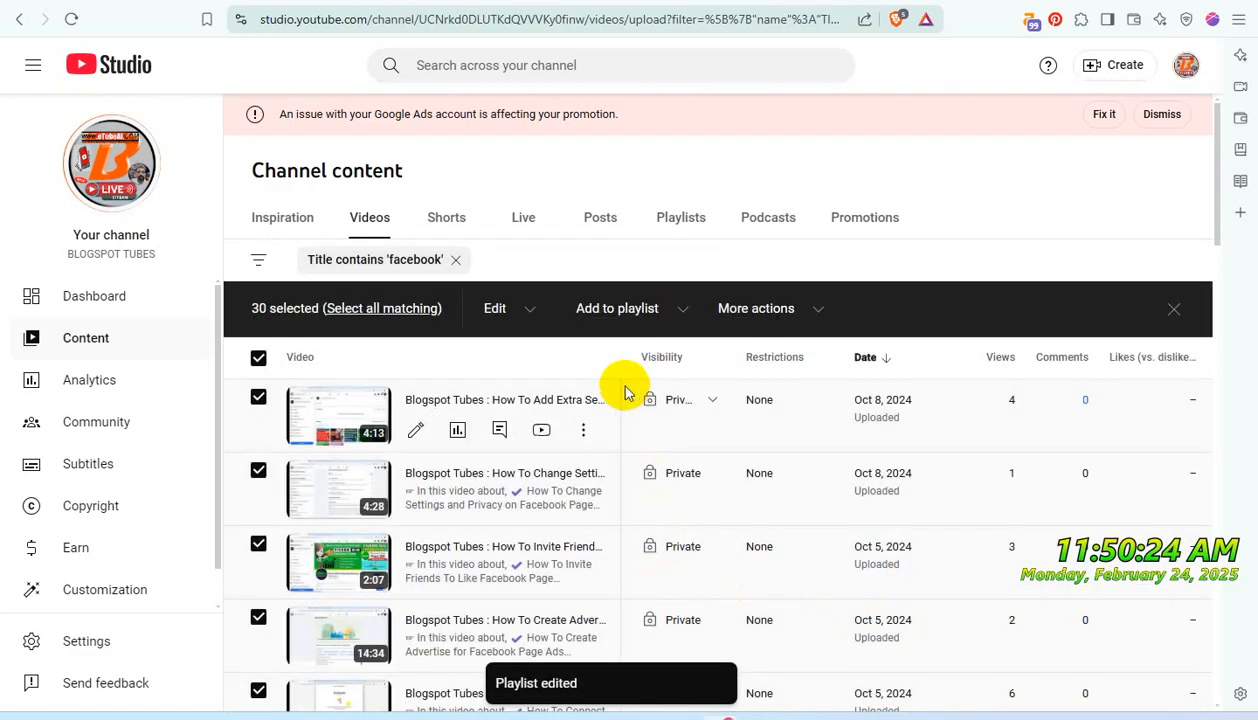
- Bulk update the selected third-page 'facebook' videos to Private visibility, acknowledging the implications of the action
left_click(530, 312)
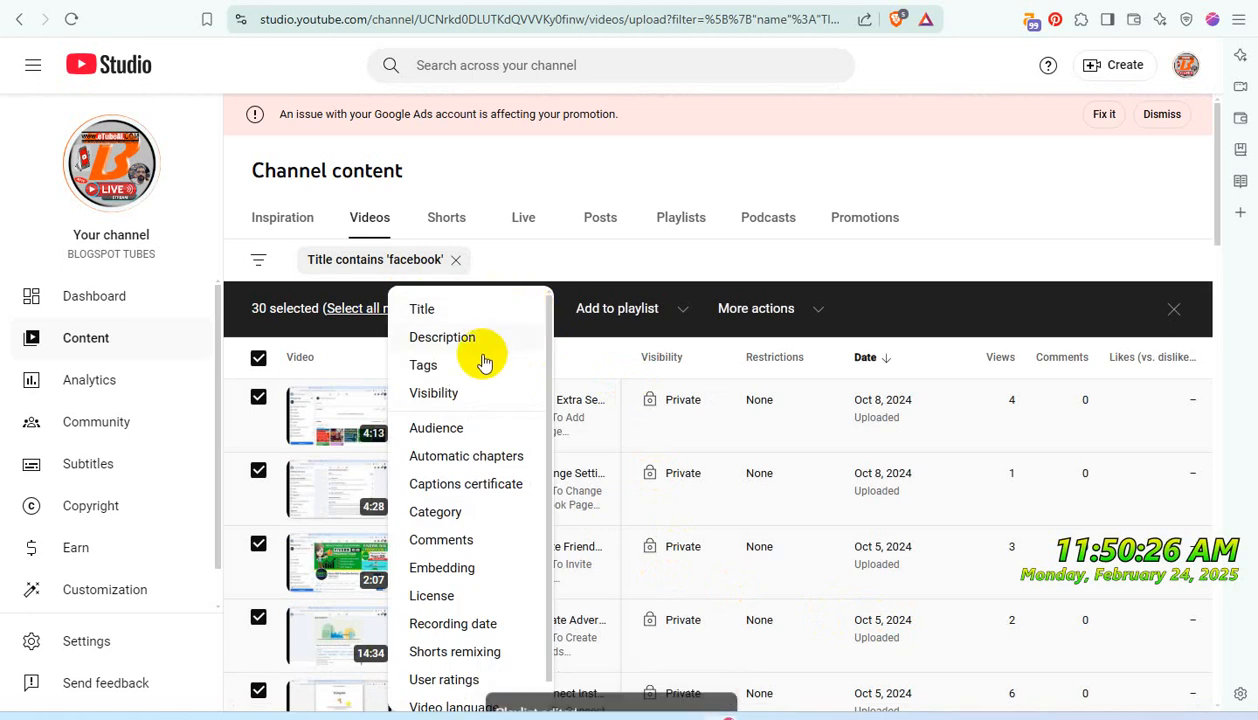
left_click(450, 394)
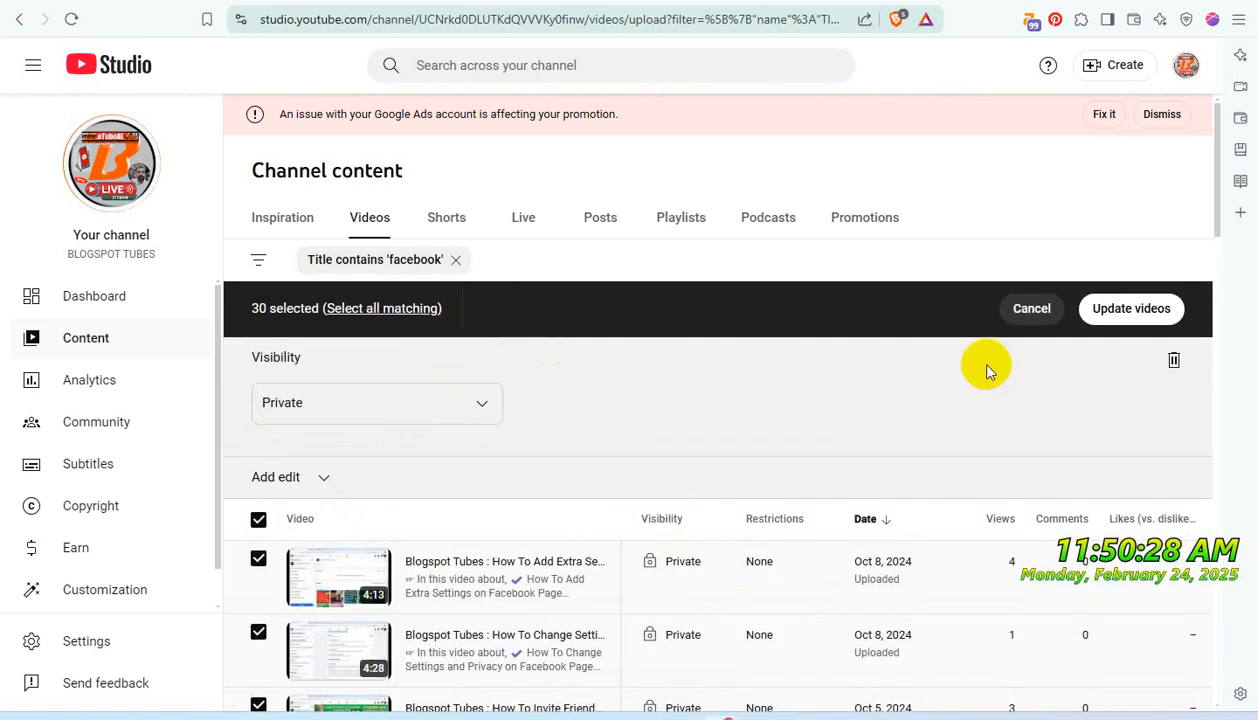
left_click(480, 408)
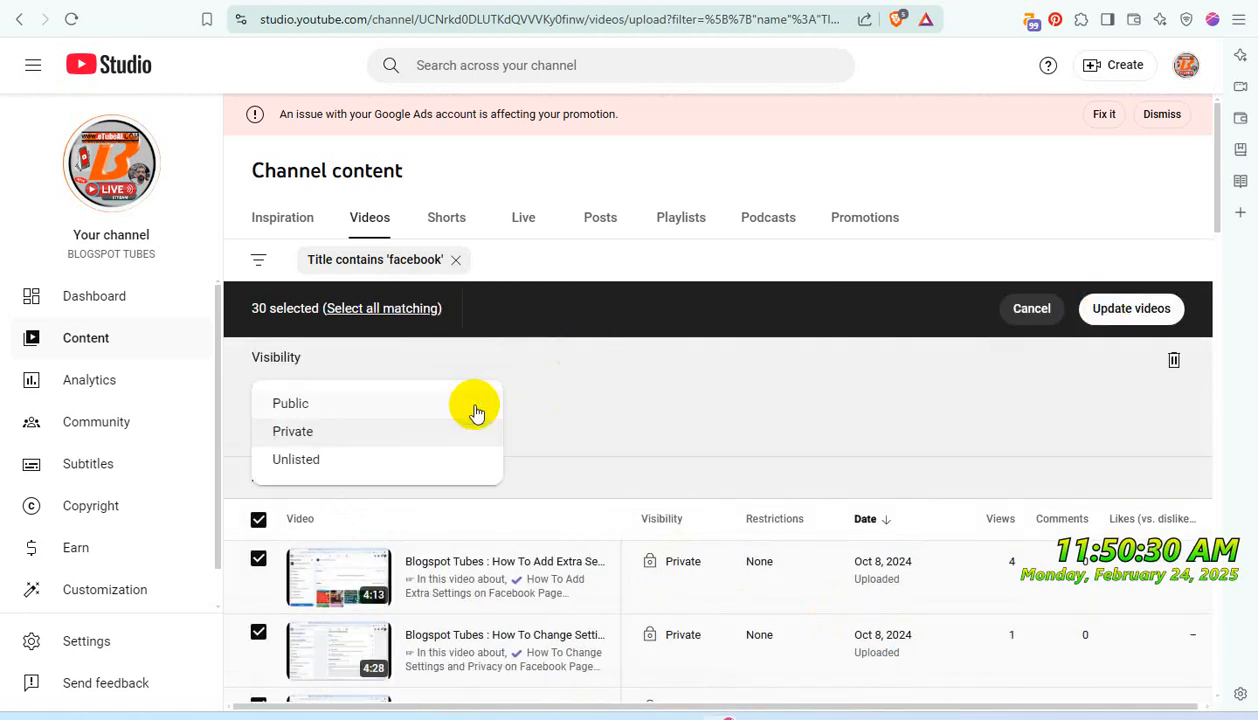
left_click(392, 435)
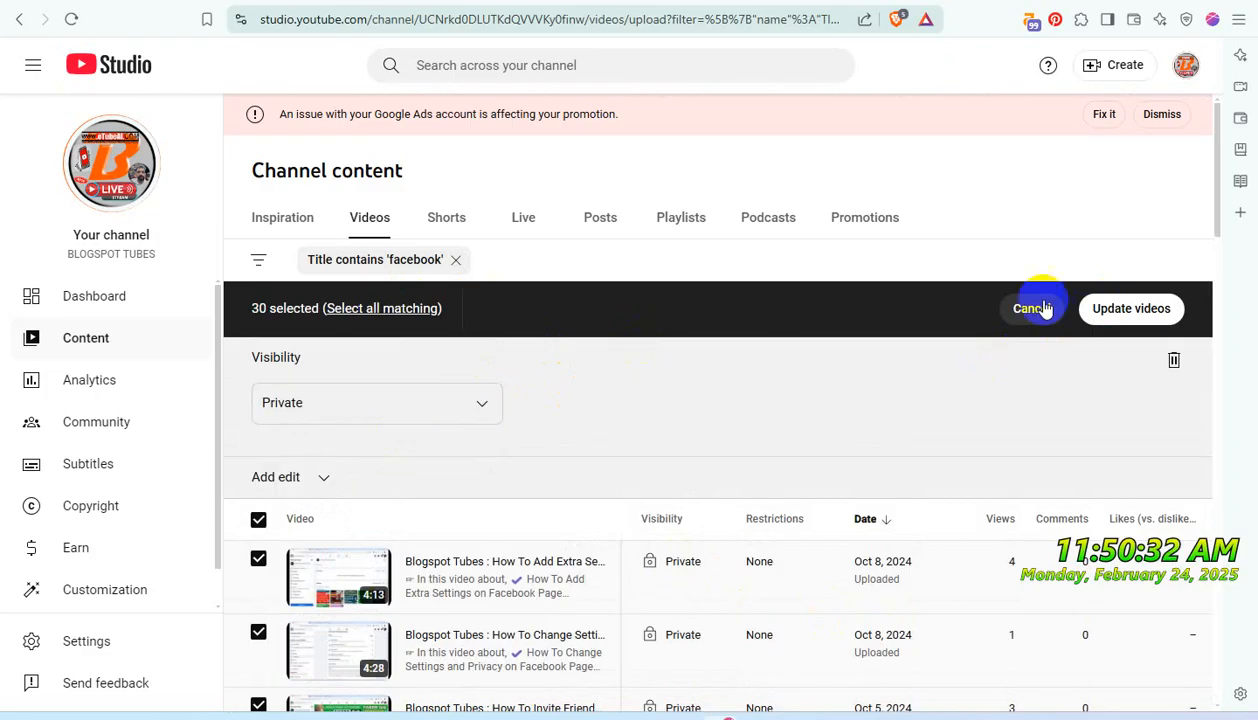
left_click(1127, 309)
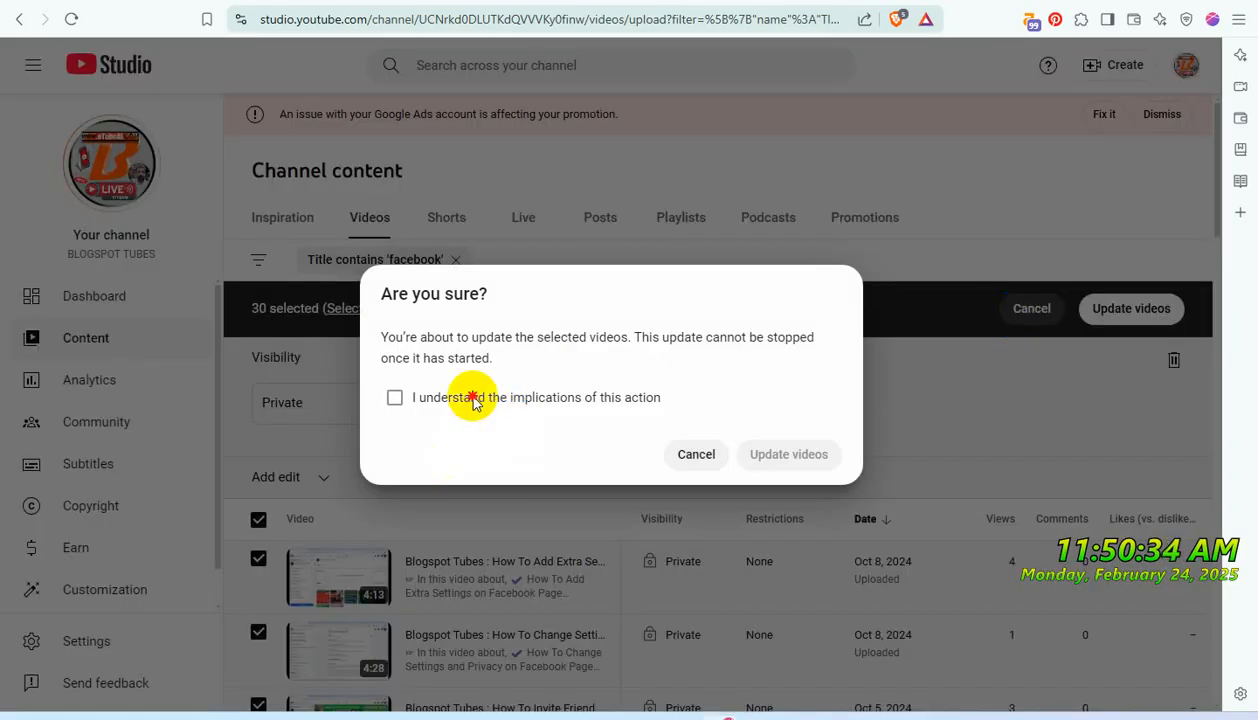
left_click(474, 400)
left_click(757, 452)
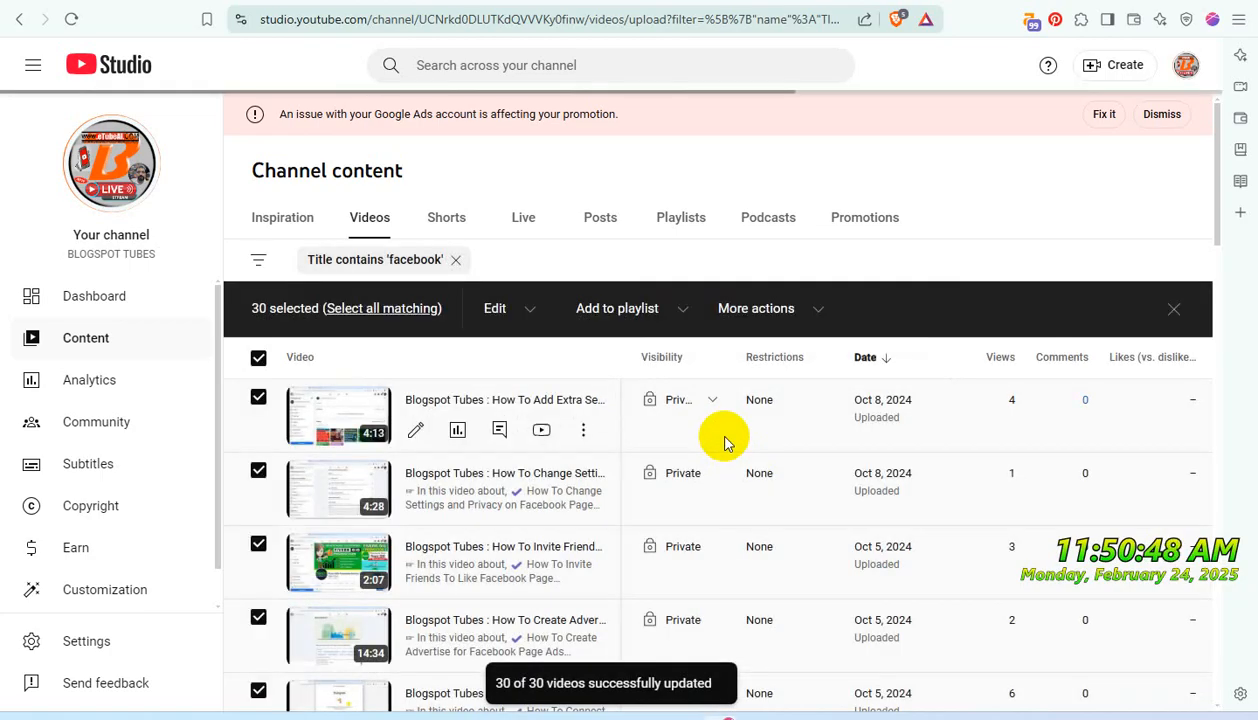
- Check which playlists the selected third-page 'facebook' videos are assigned to
scroll(820, 483, "down", 20)
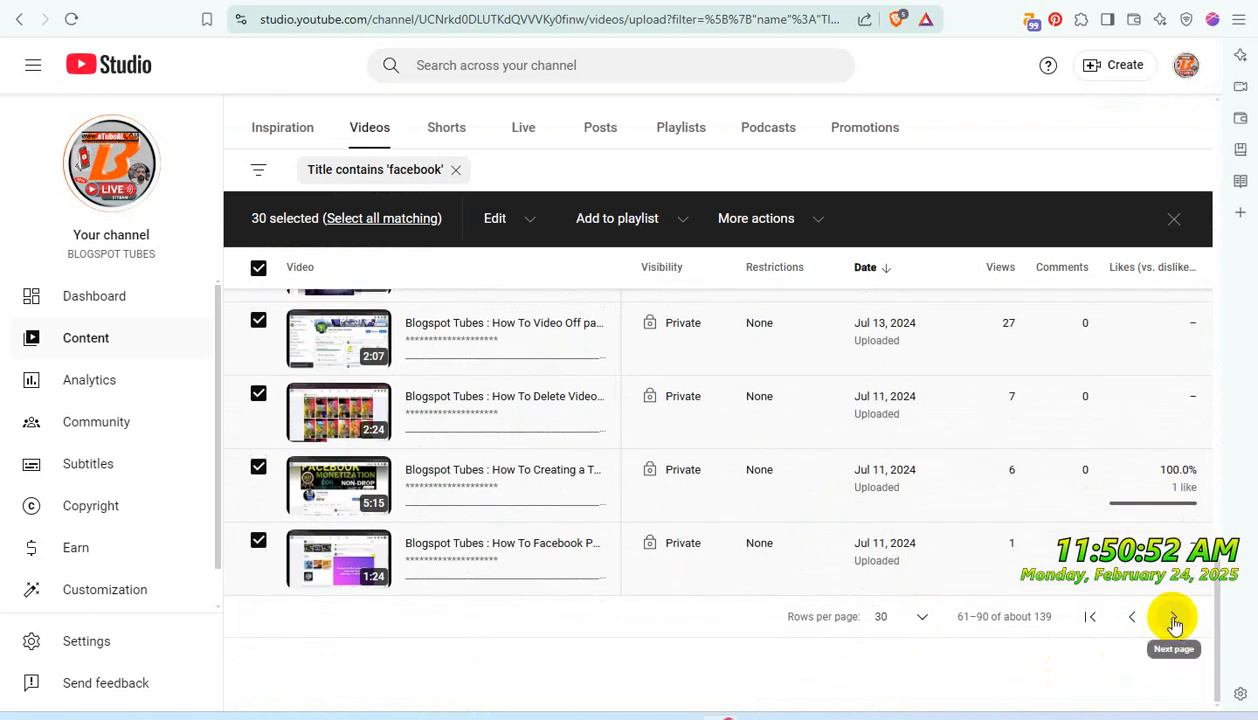
left_click(682, 228)
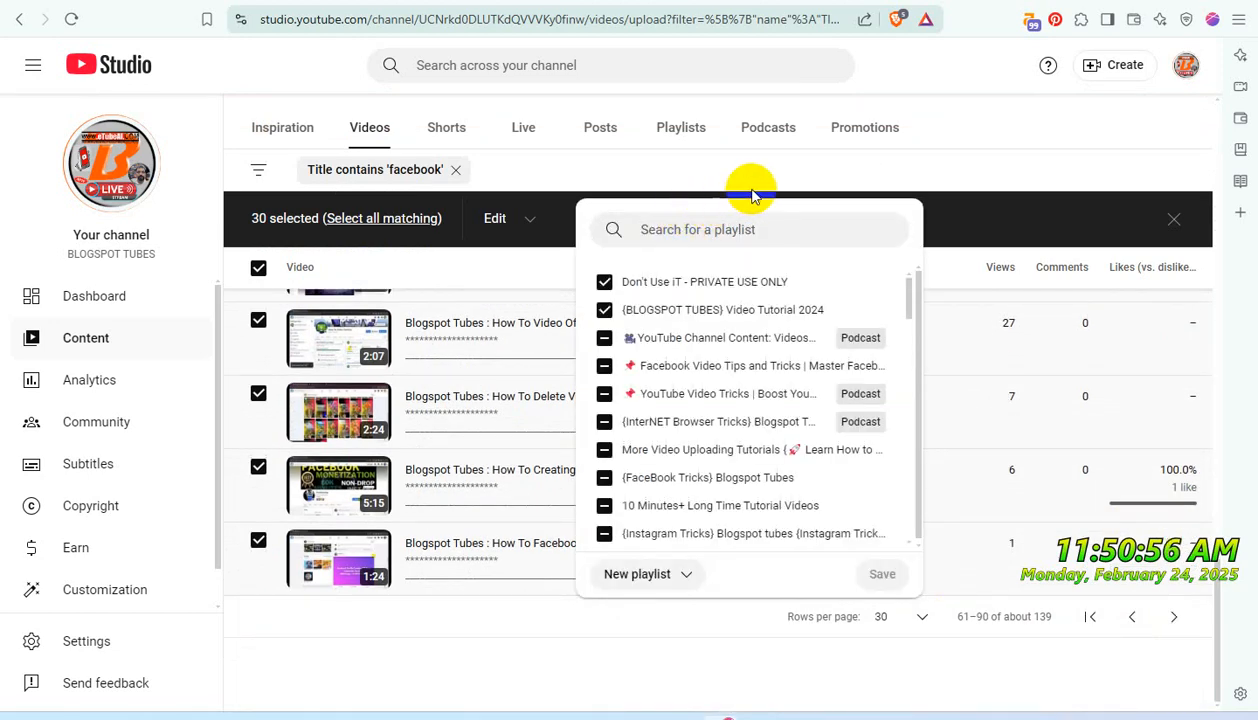
left_click(1020, 142)
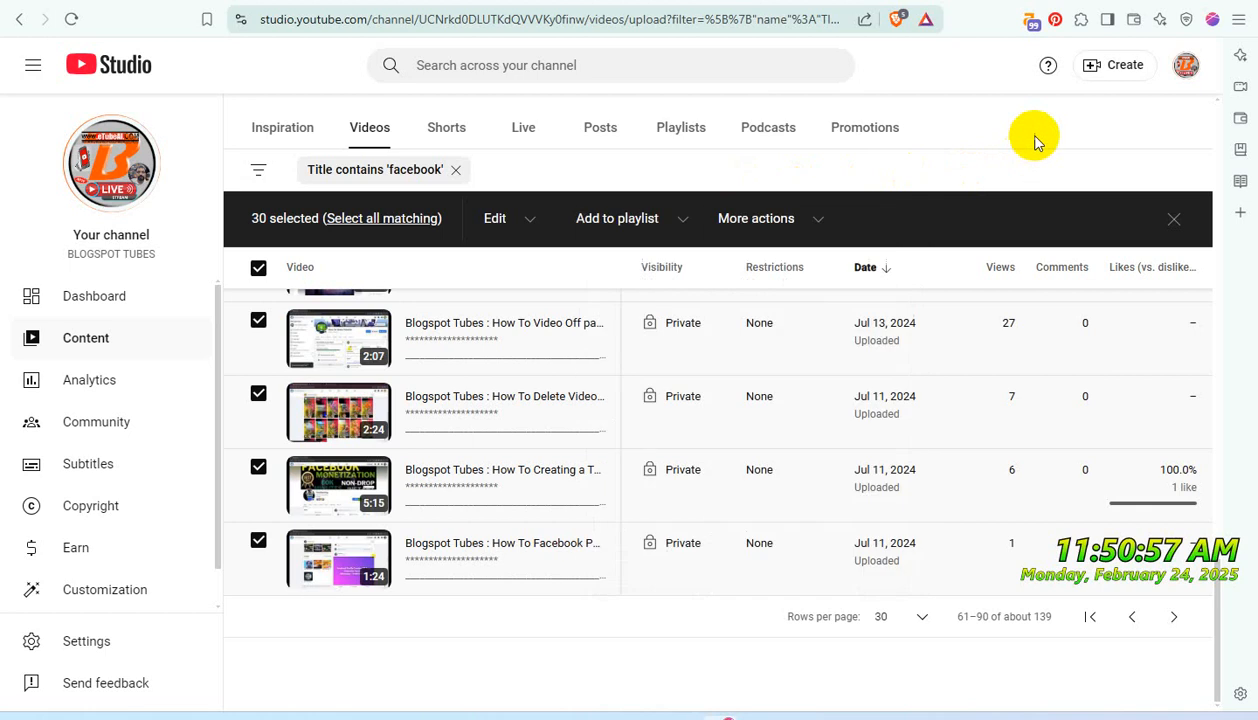
- Add all videos on the fourth page of the 'facebook' results to the "Don't Use iT - PRIVATE USE ONLY" playlist
left_click(1174, 621)
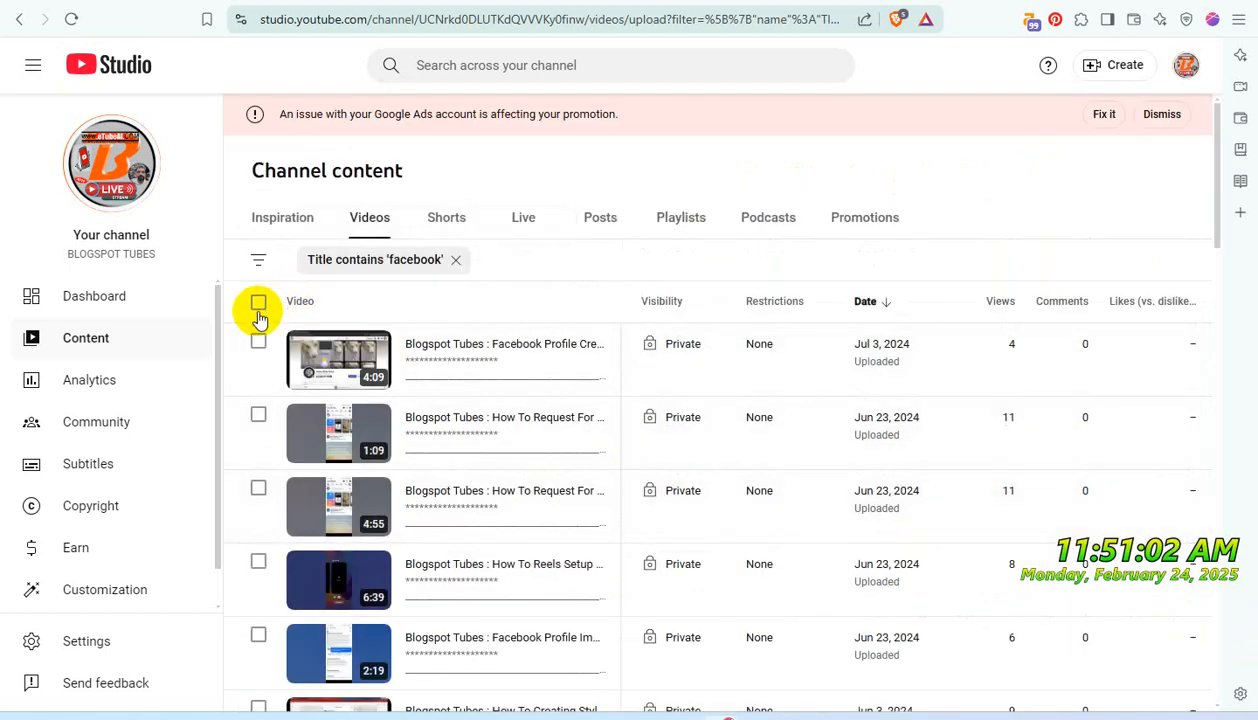
left_click(258, 304)
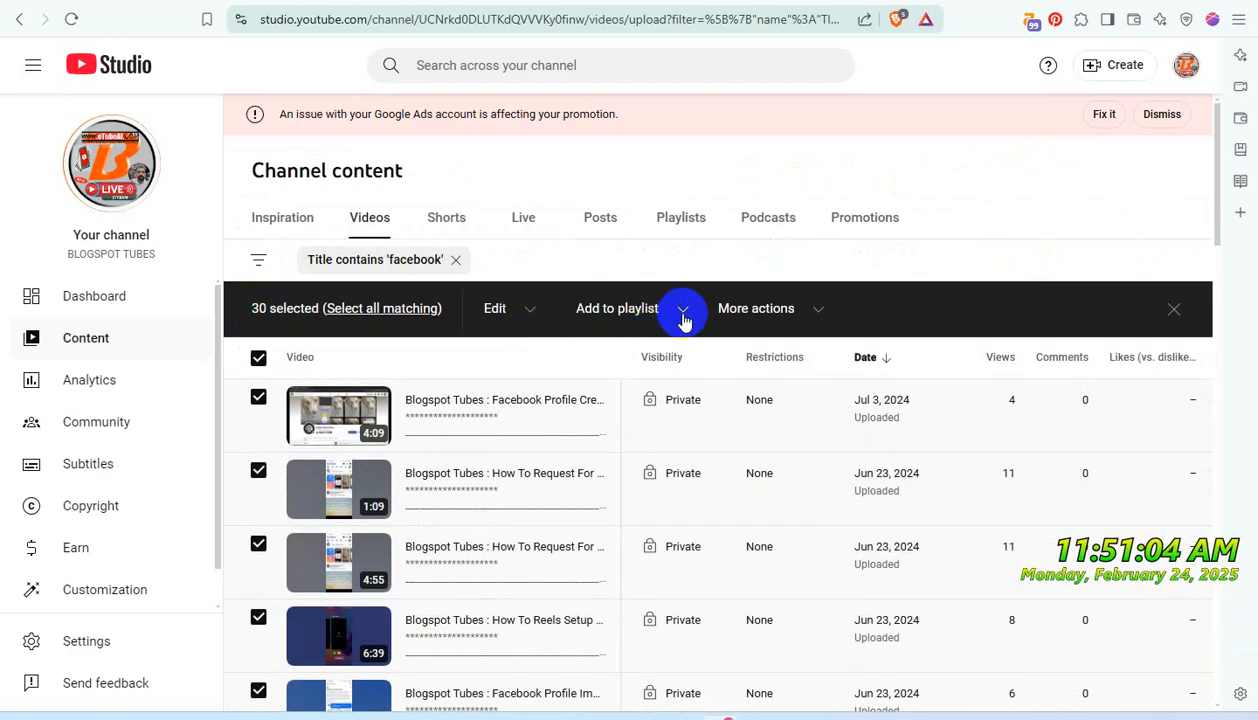
left_click(682, 312)
left_click(604, 381)
left_click(604, 409)
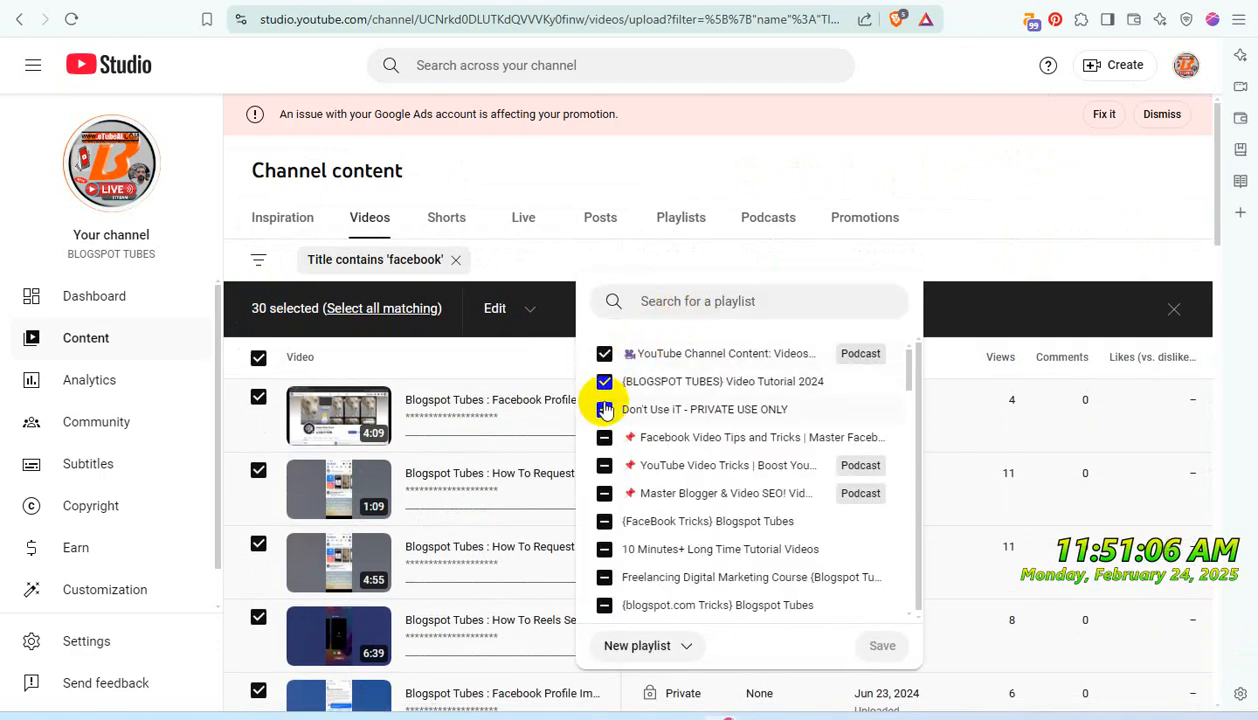
left_click(882, 645)
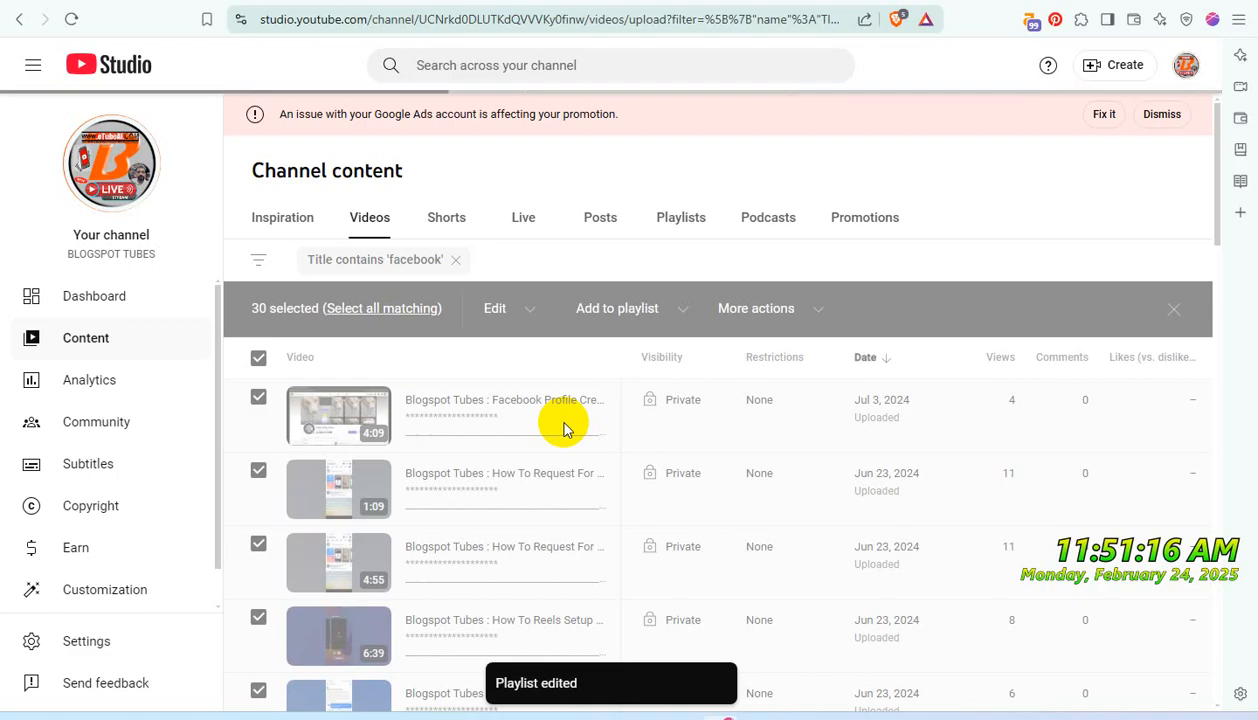
- Bulk update the selected fourth-page 'facebook' videos to Private visibility, acknowledging the implications, and check their playlist assignment
left_click(502, 313)
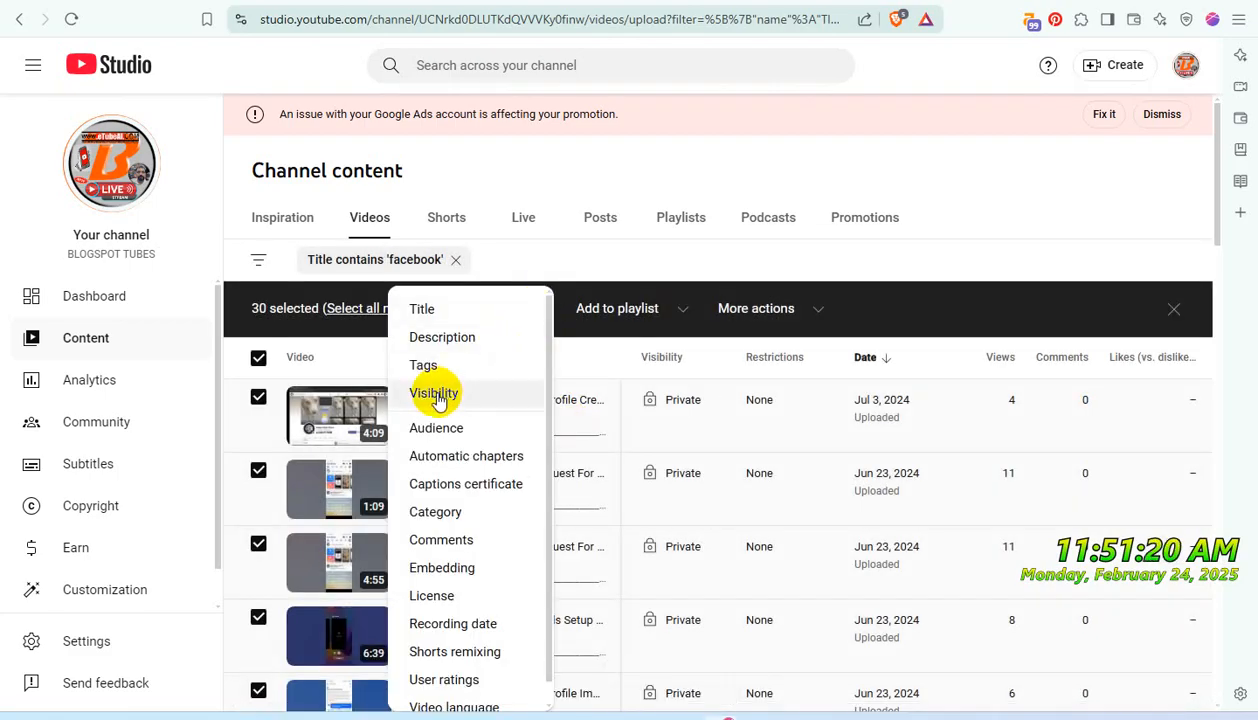
left_click(441, 397)
left_click(1100, 309)
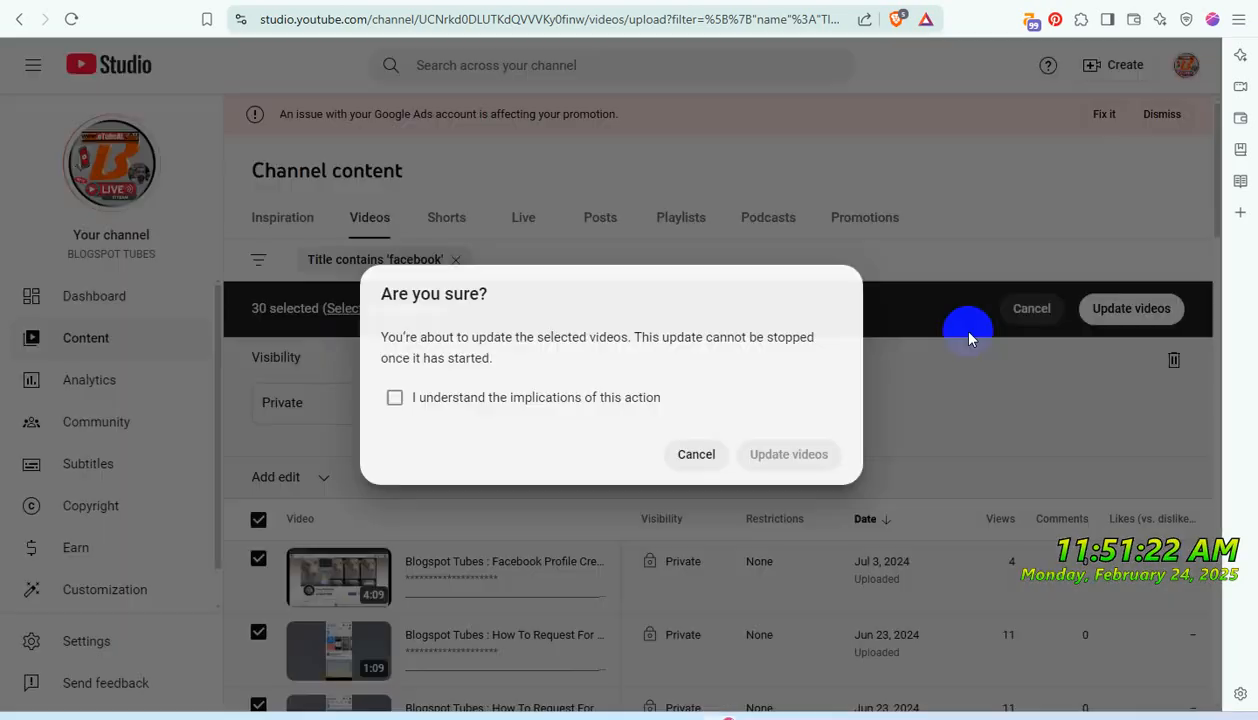
left_click(516, 408)
left_click(782, 455)
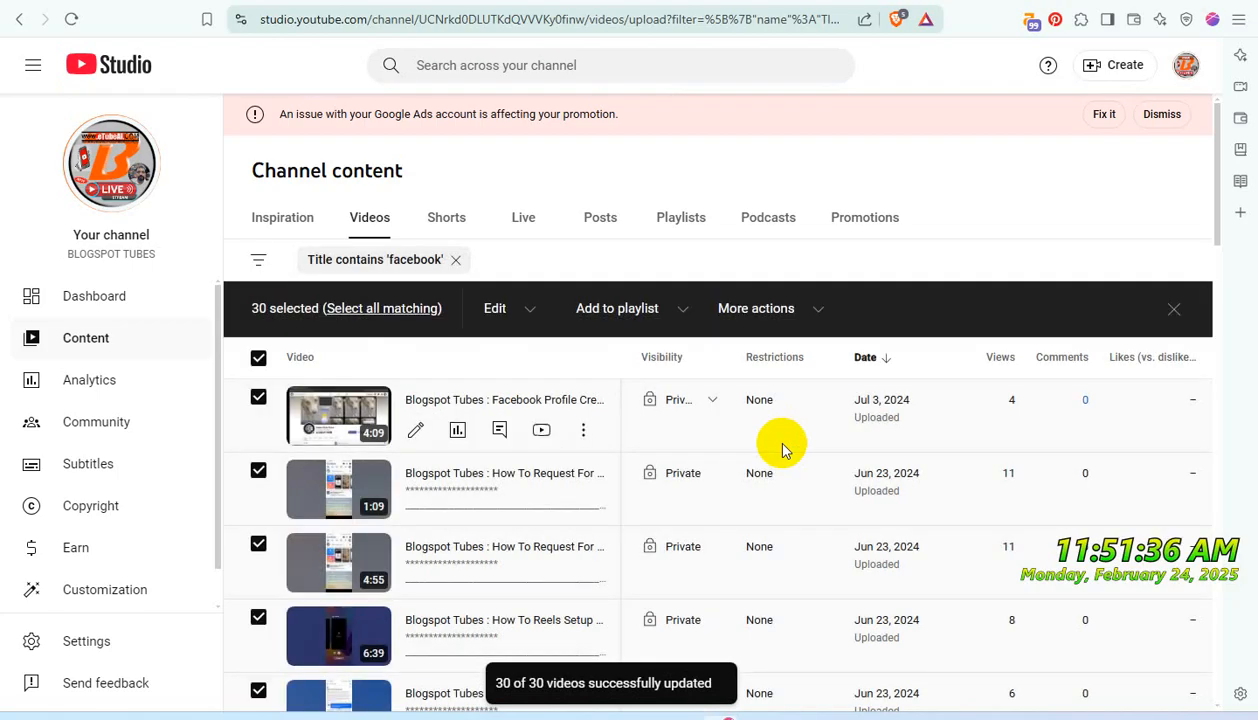
left_click(678, 310)
left_click(940, 222)
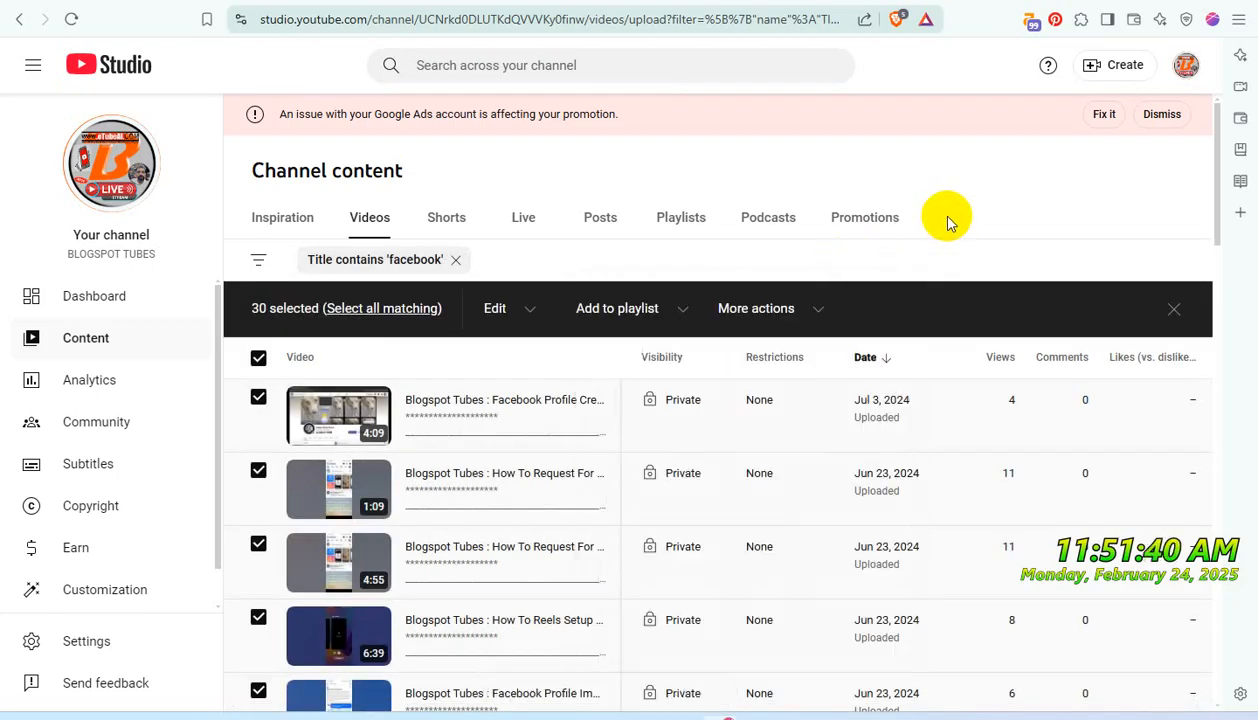
- Add all videos on the fifth page of the 'facebook' results to the "Don't Use iT - PRIVATE USE ONLY" playlist
scroll(941, 581, "down", 8)
scroll(910, 570, "down", 10)
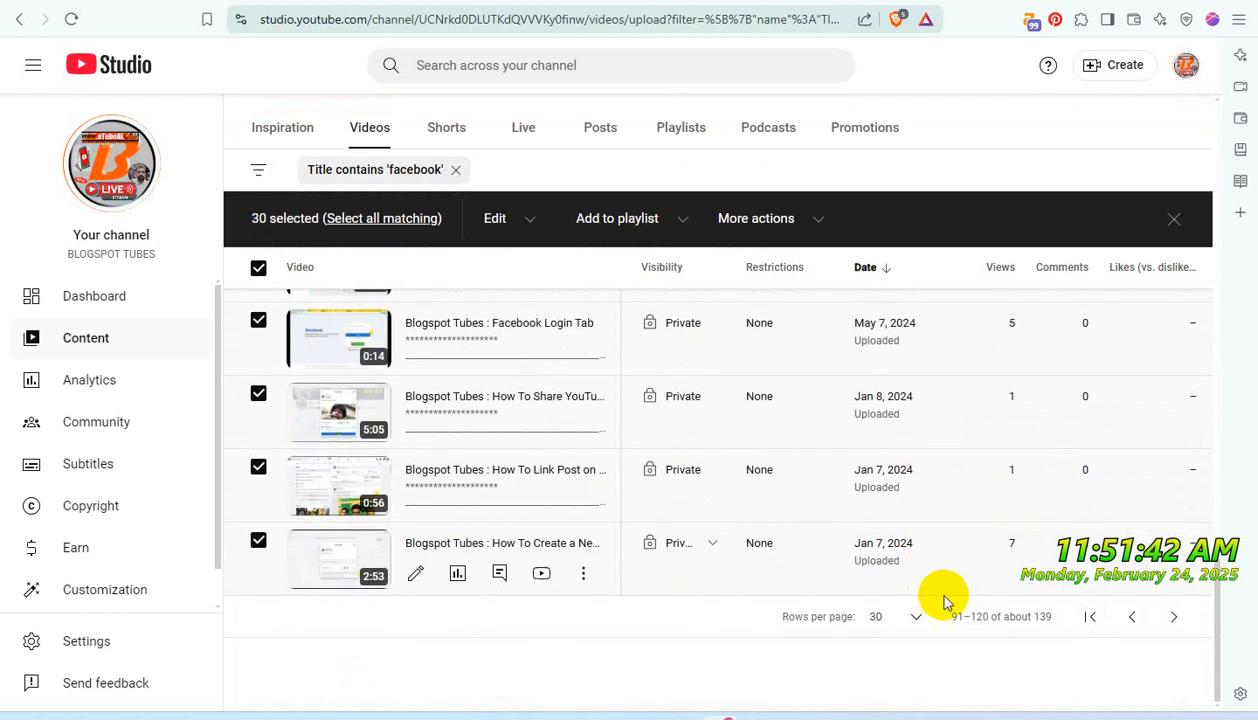
left_click(1175, 619)
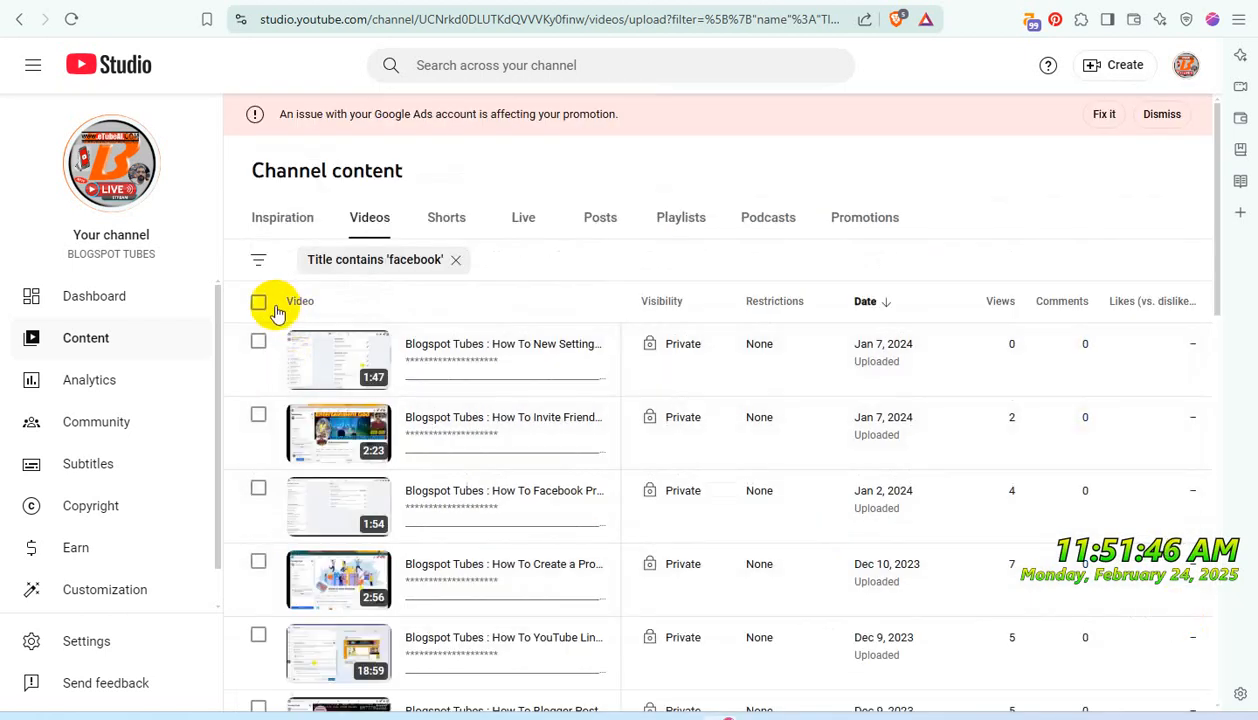
left_click(260, 304)
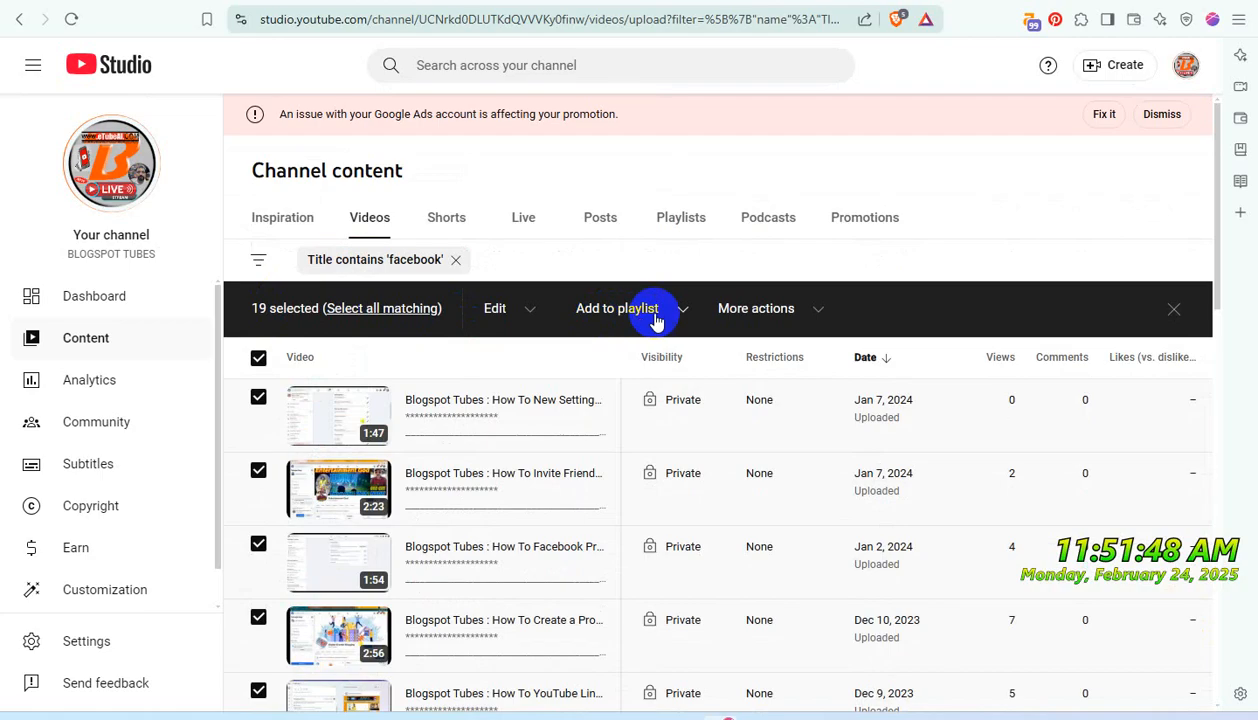
left_click(684, 316)
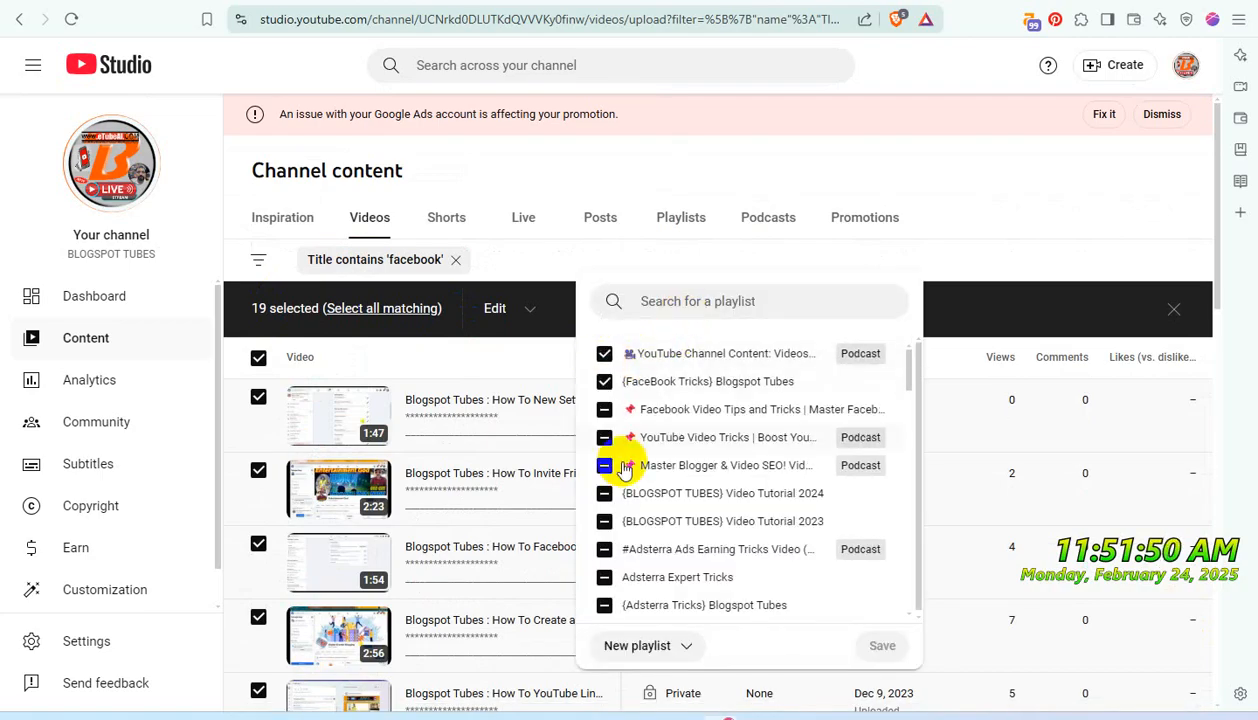
scroll(648, 522, "down", 2)
scroll(648, 522, "up", 2)
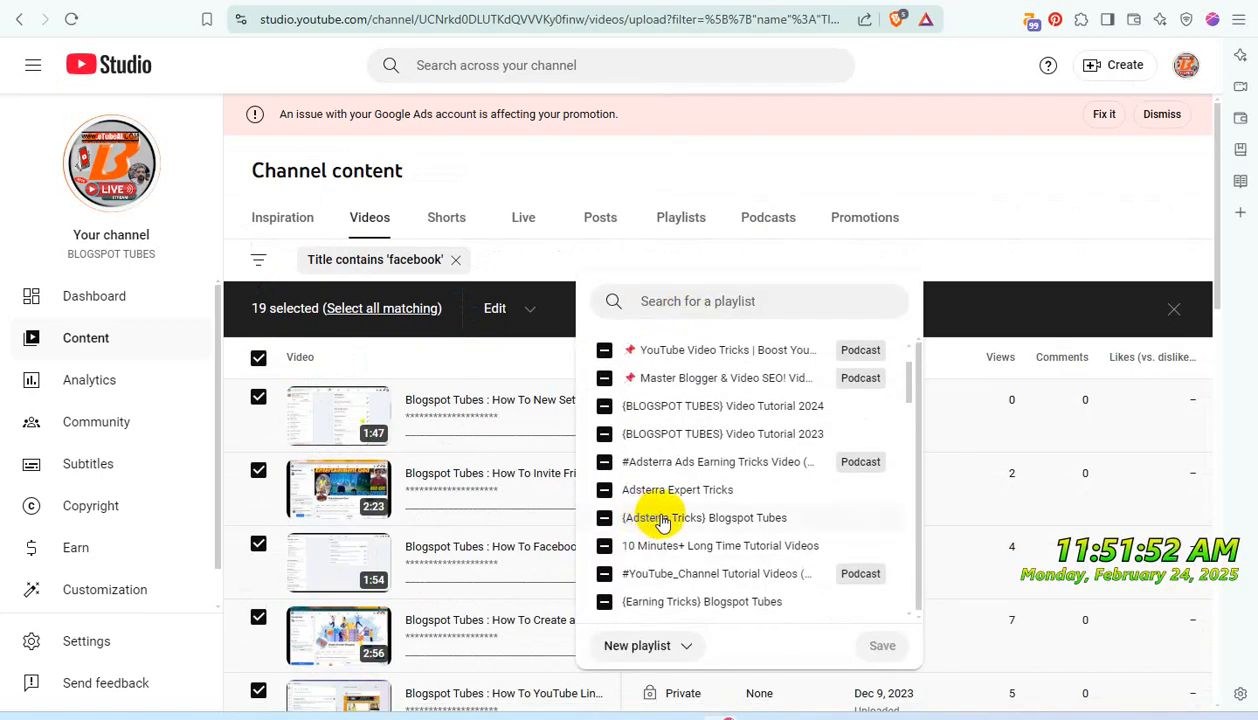
scroll(661, 524, "down", 3)
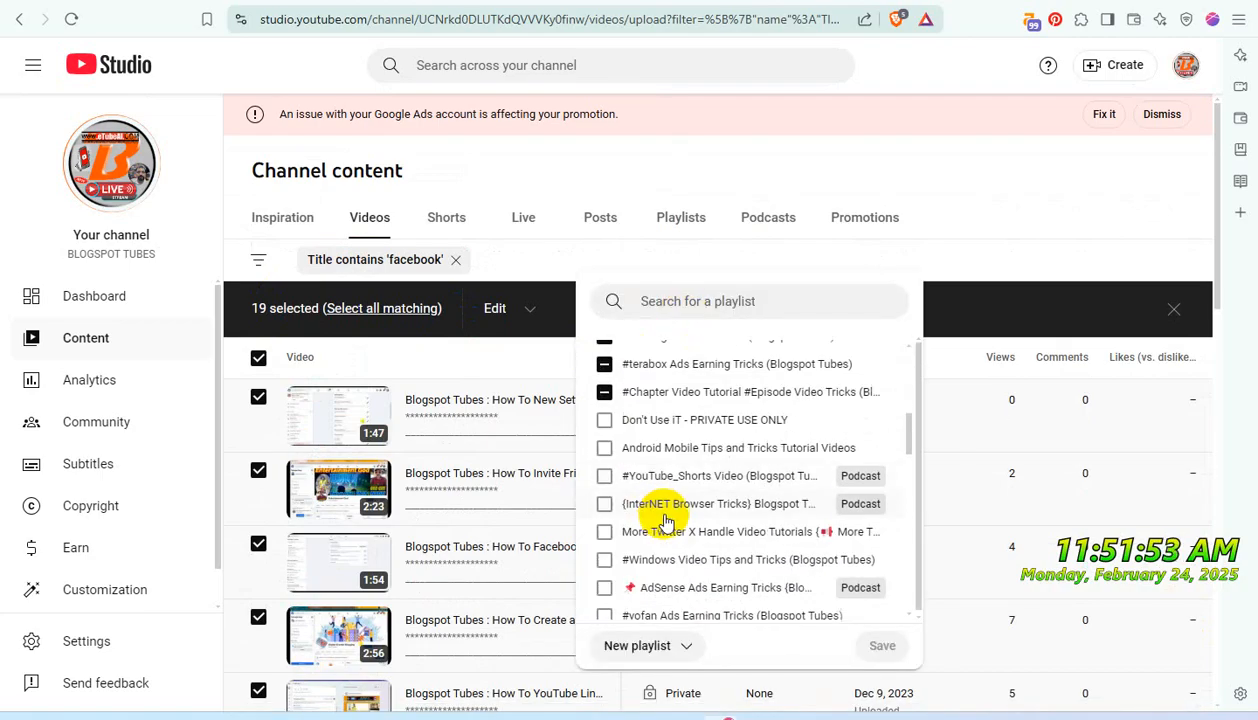
left_click(604, 421)
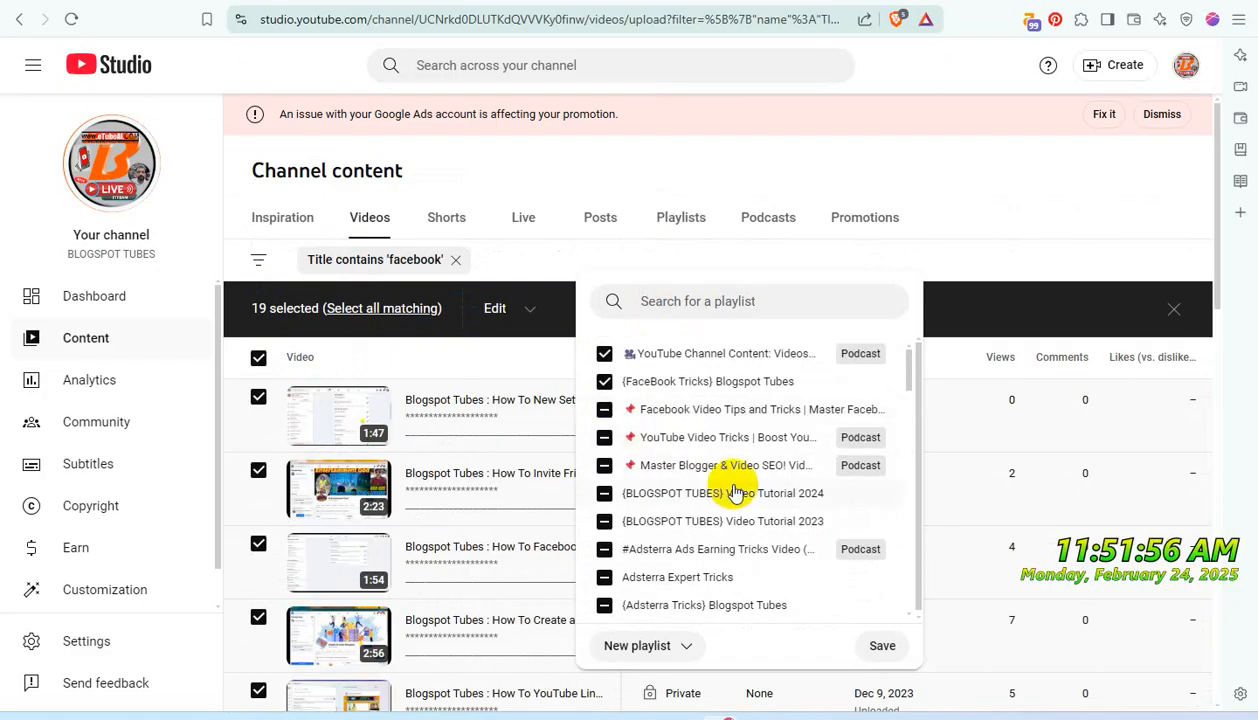
scroll(736, 484, "down", 3)
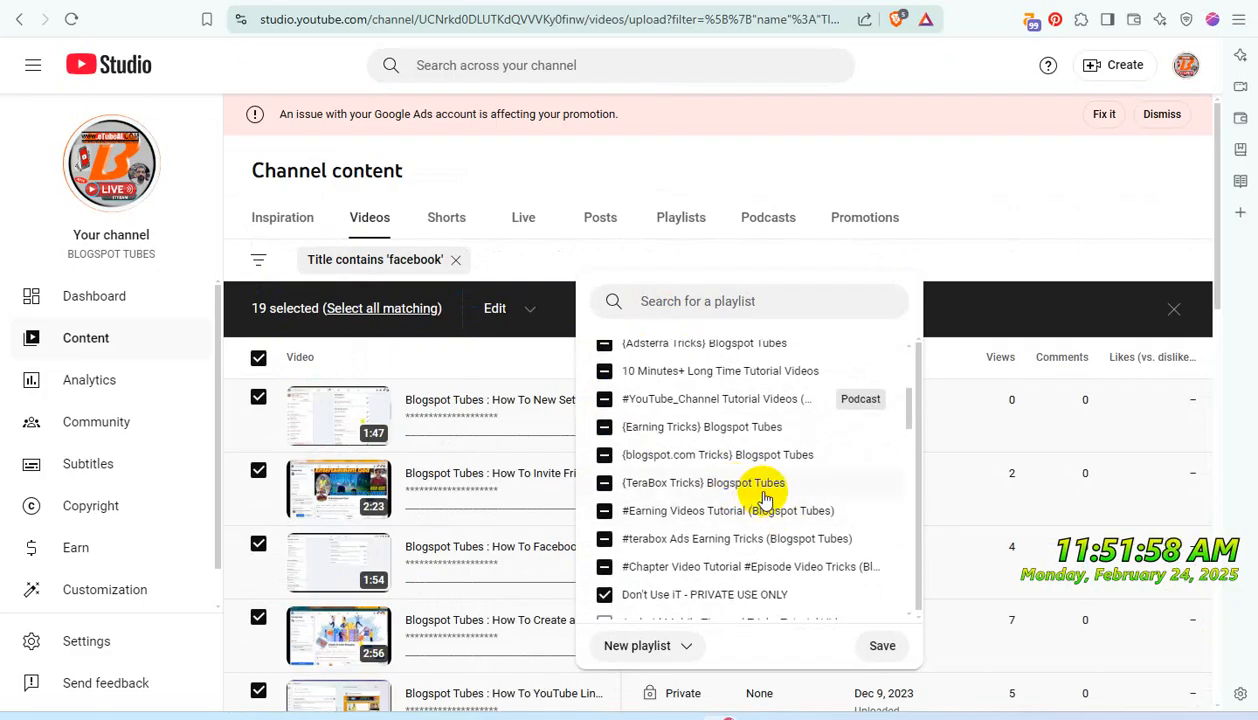
scroll(765, 495, "down", 5)
scroll(765, 495, "up", 3)
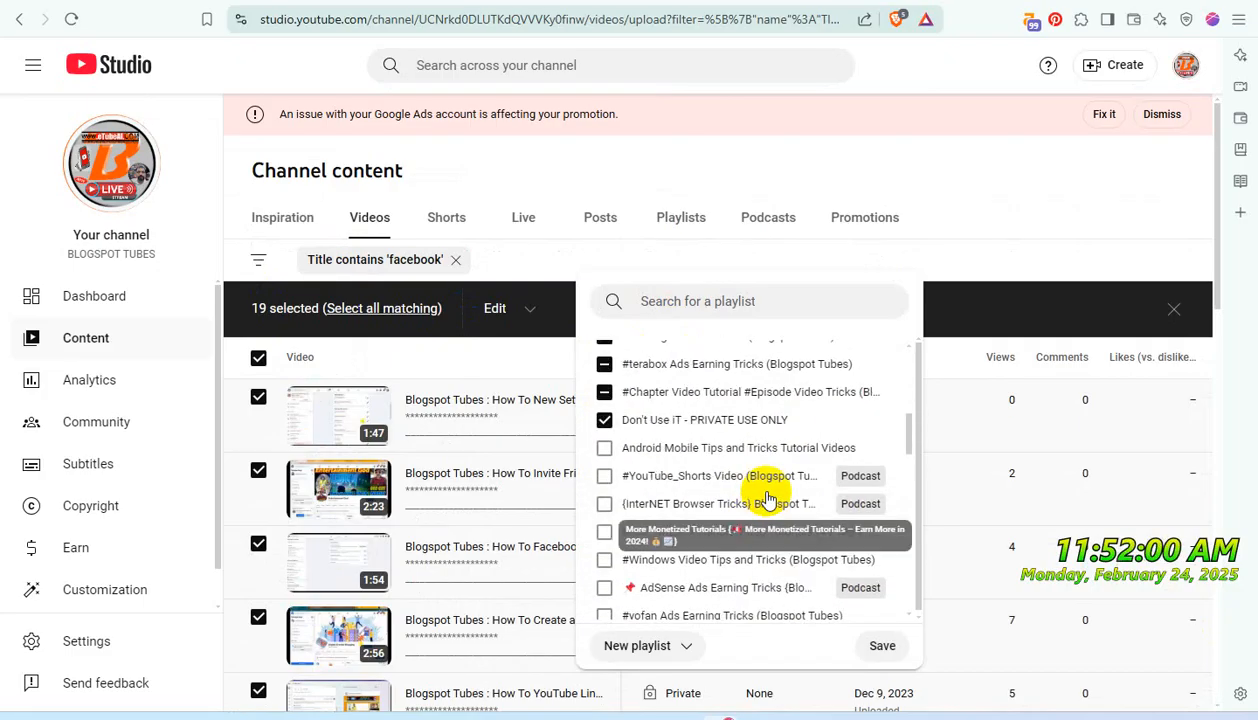
left_click(883, 645)
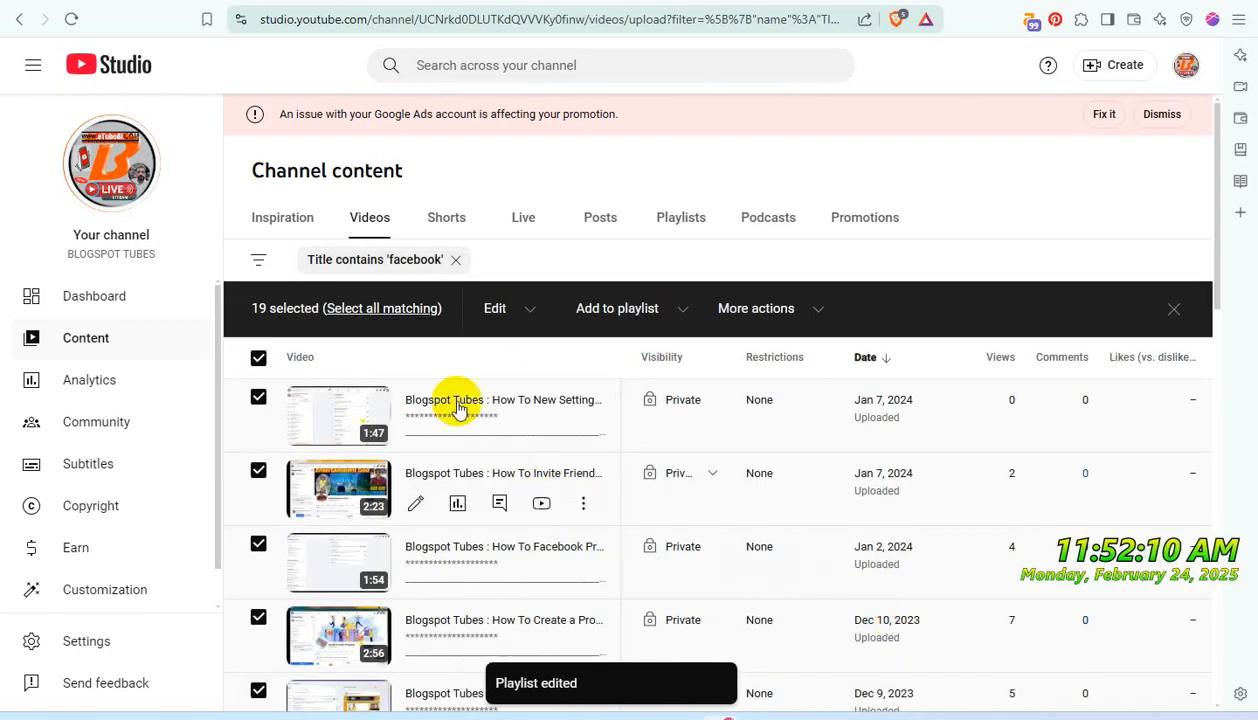
- Bulk update the selected fifth-page 'facebook' videos to Private visibility, acknowledging the implications of the action
left_click(530, 312)
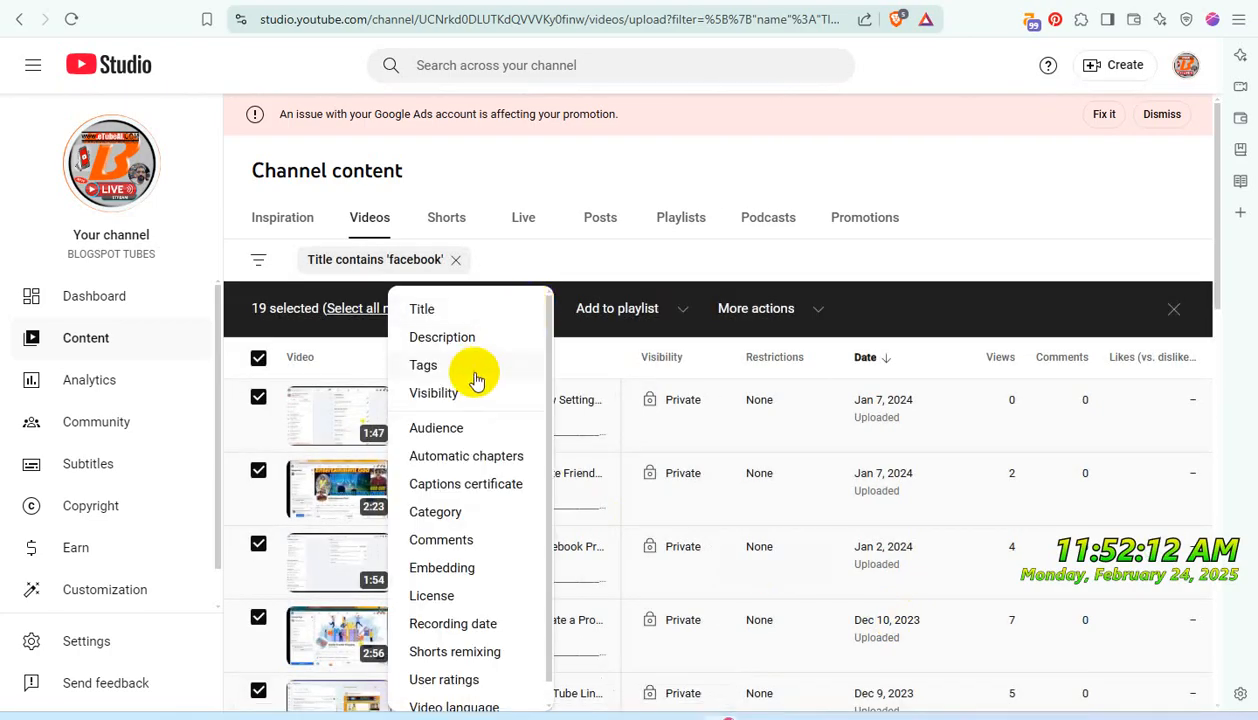
left_click(456, 398)
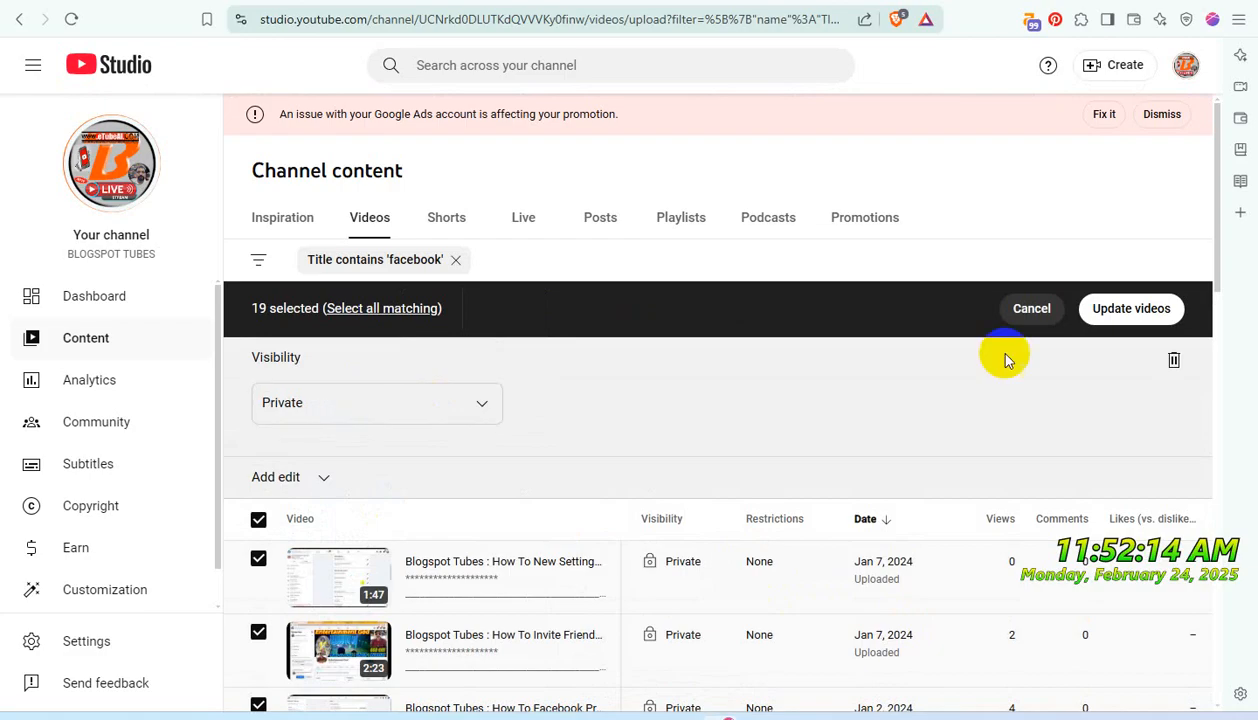
left_click(1116, 308)
left_click(466, 397)
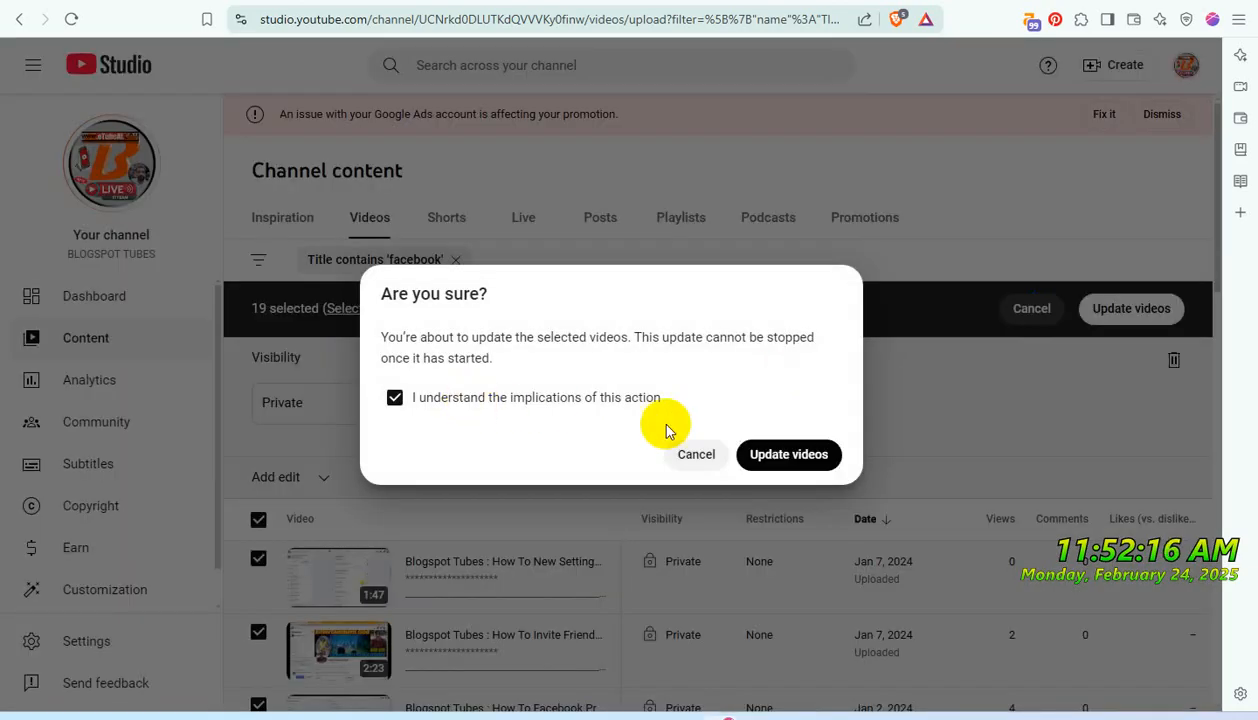
left_click(765, 456)
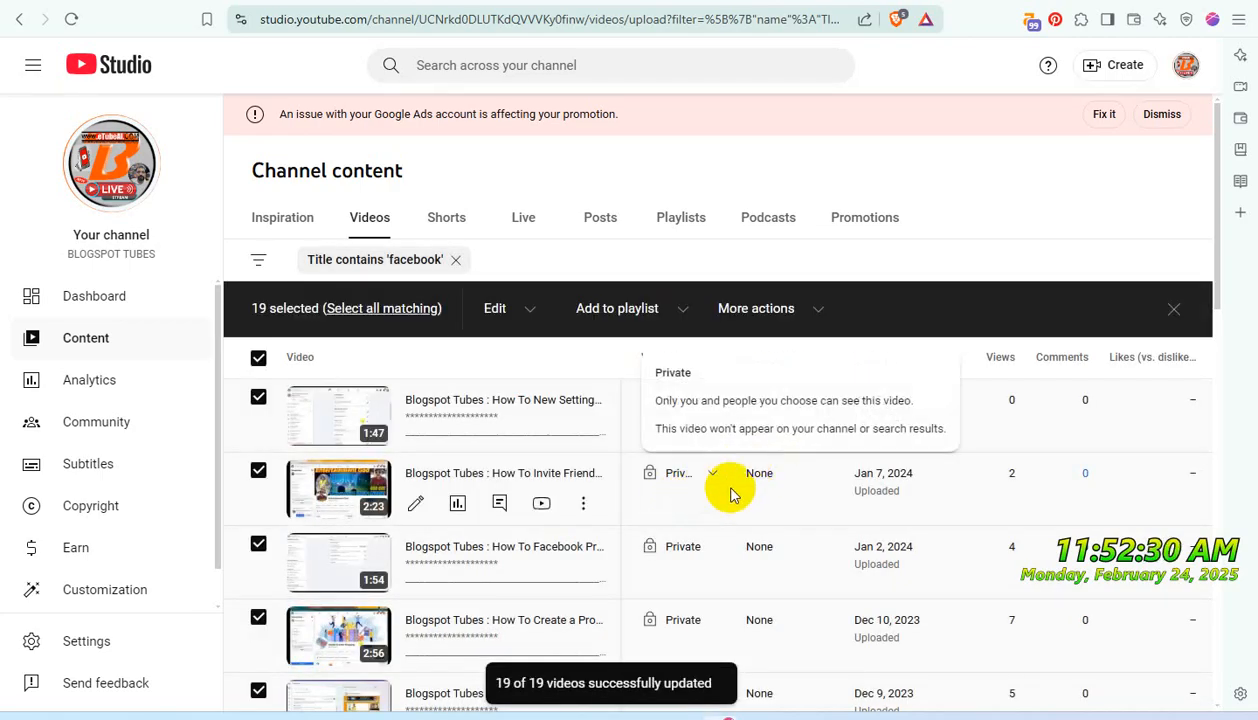
- Check the playlist assignment of the fifth-page videos and remove the 'facebook' title filter from the video list
scroll(857, 554, "down", 12)
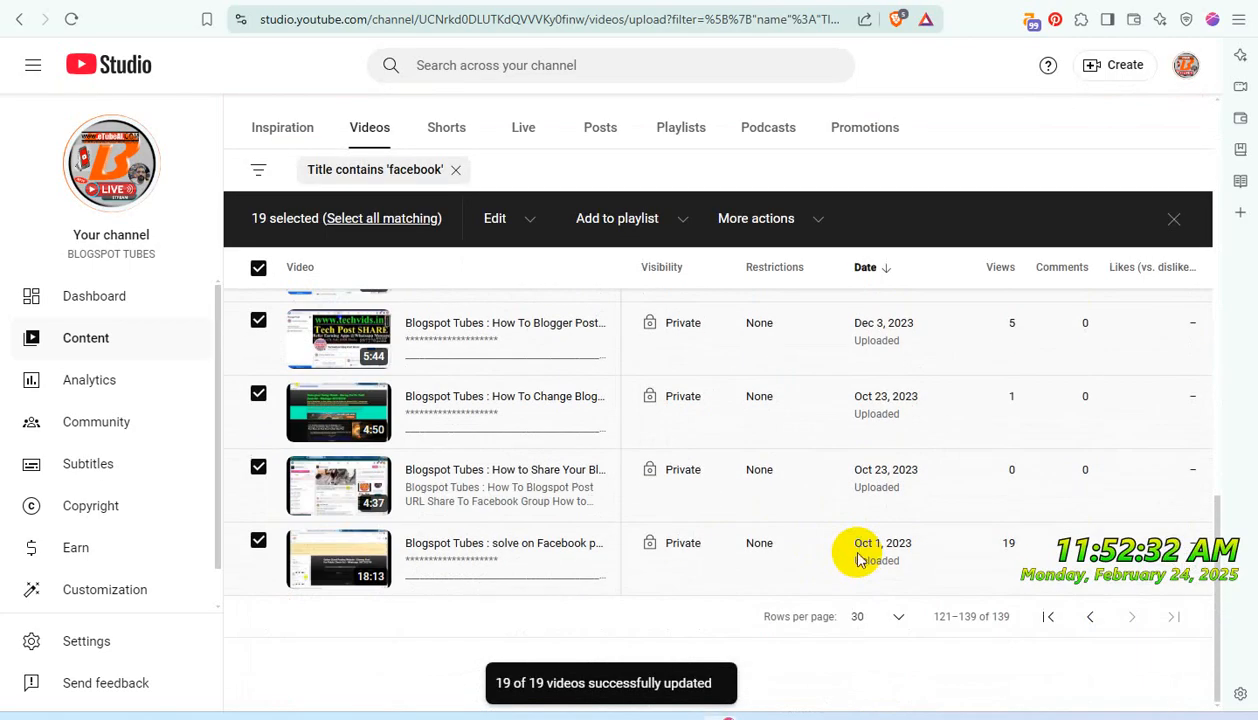
left_click(683, 229)
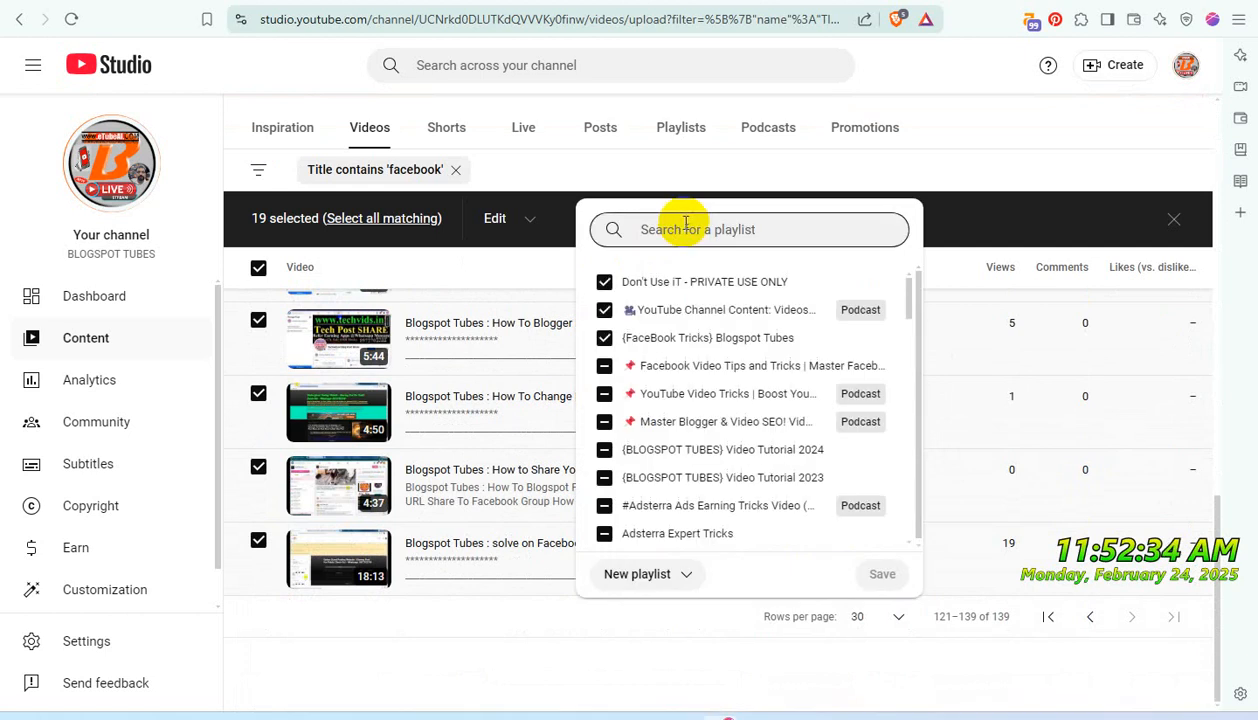
left_click(950, 142)
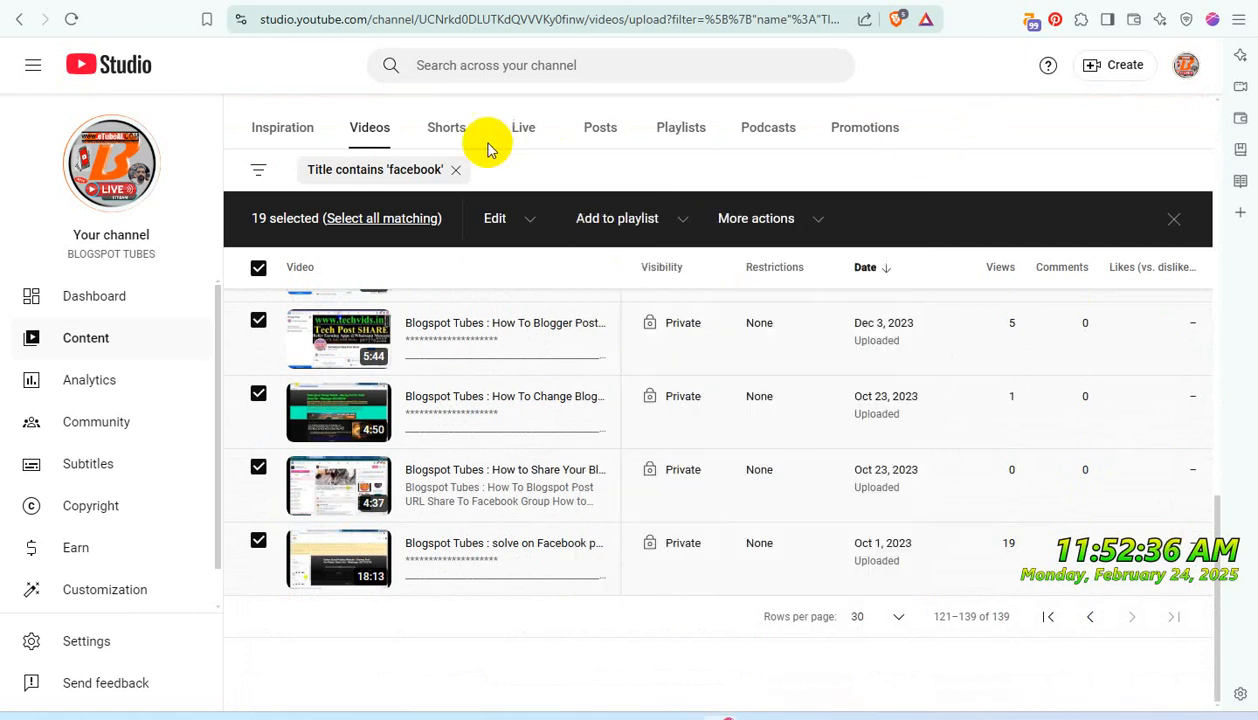
left_click(456, 169)
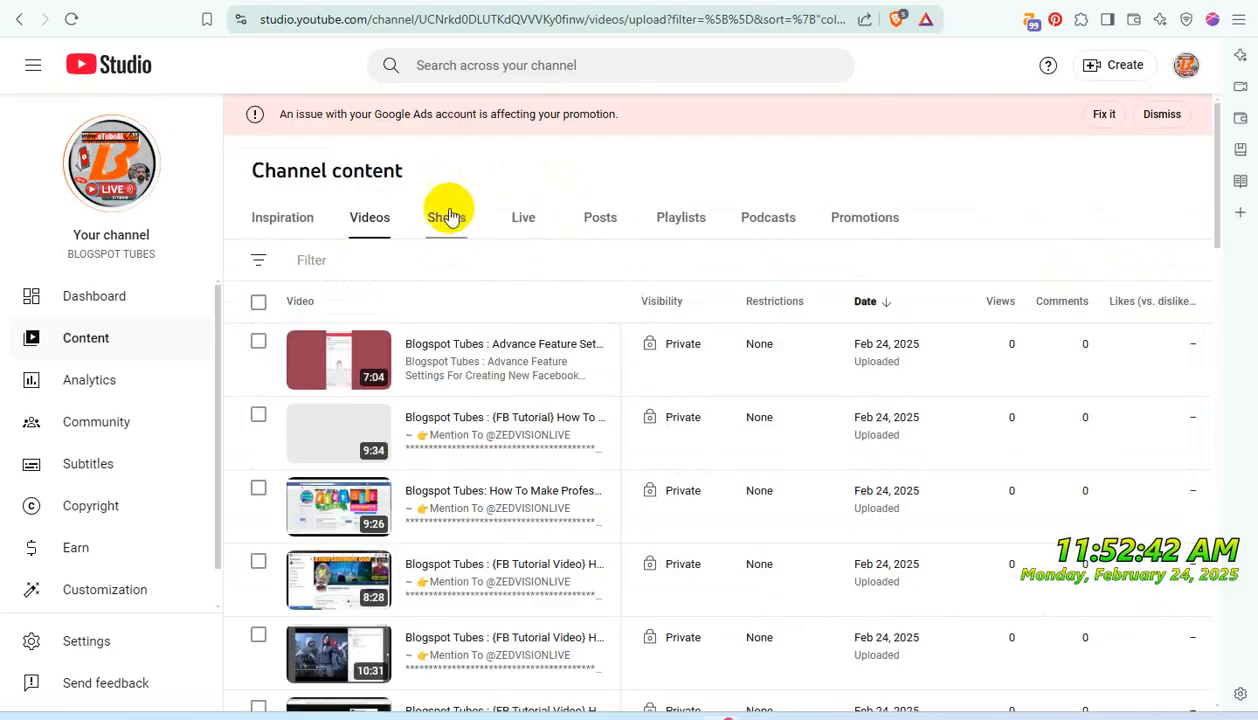
- Check the playlist assignment of the selected Short in the 'FB' title results
left_click(461, 224)
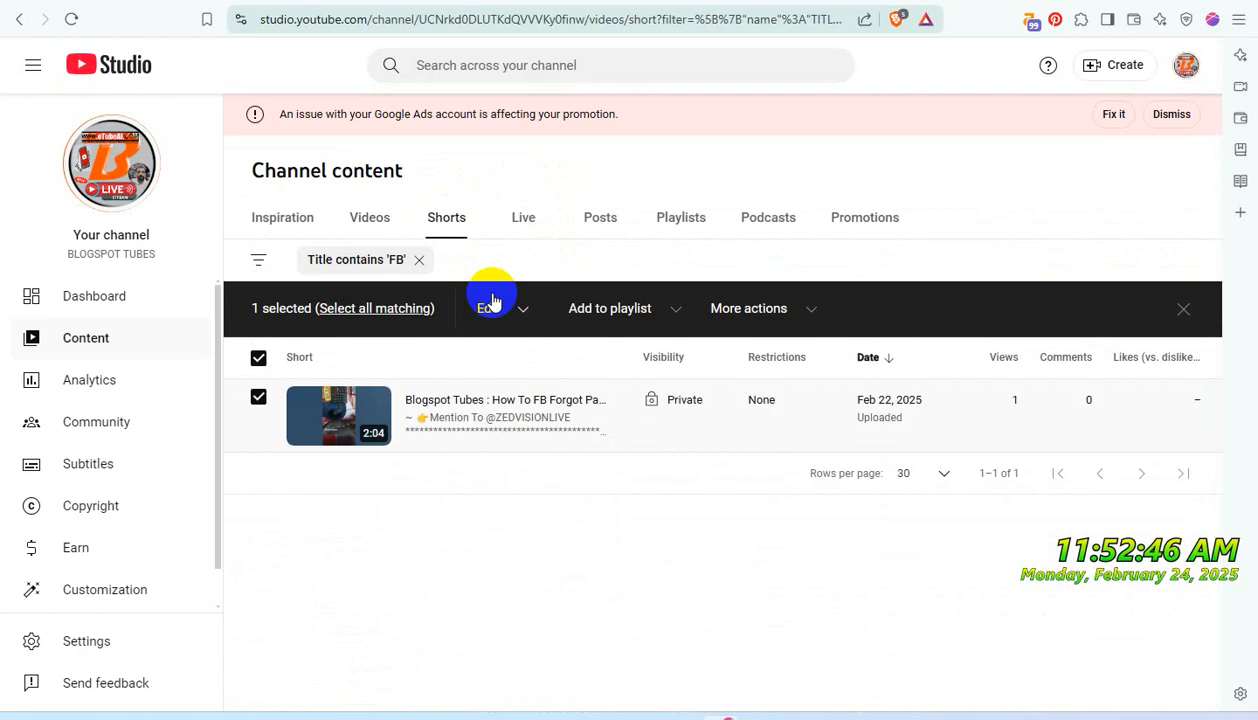
left_click(672, 311)
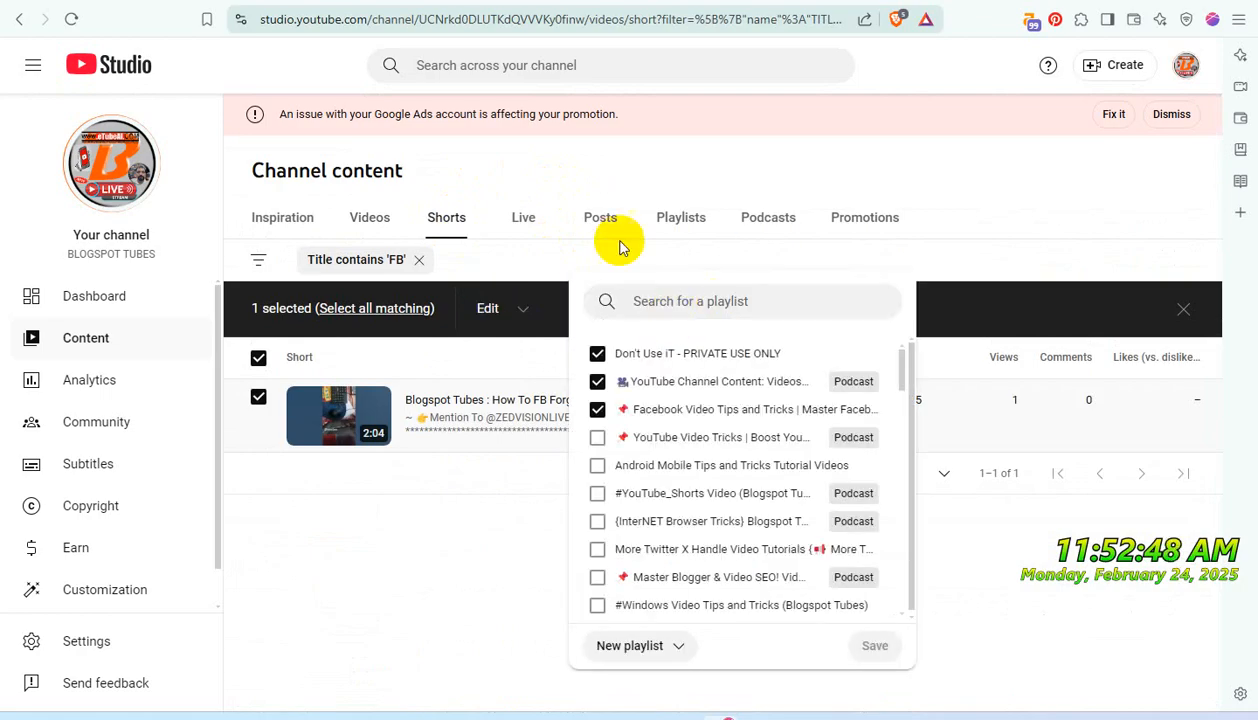
left_click(418, 266)
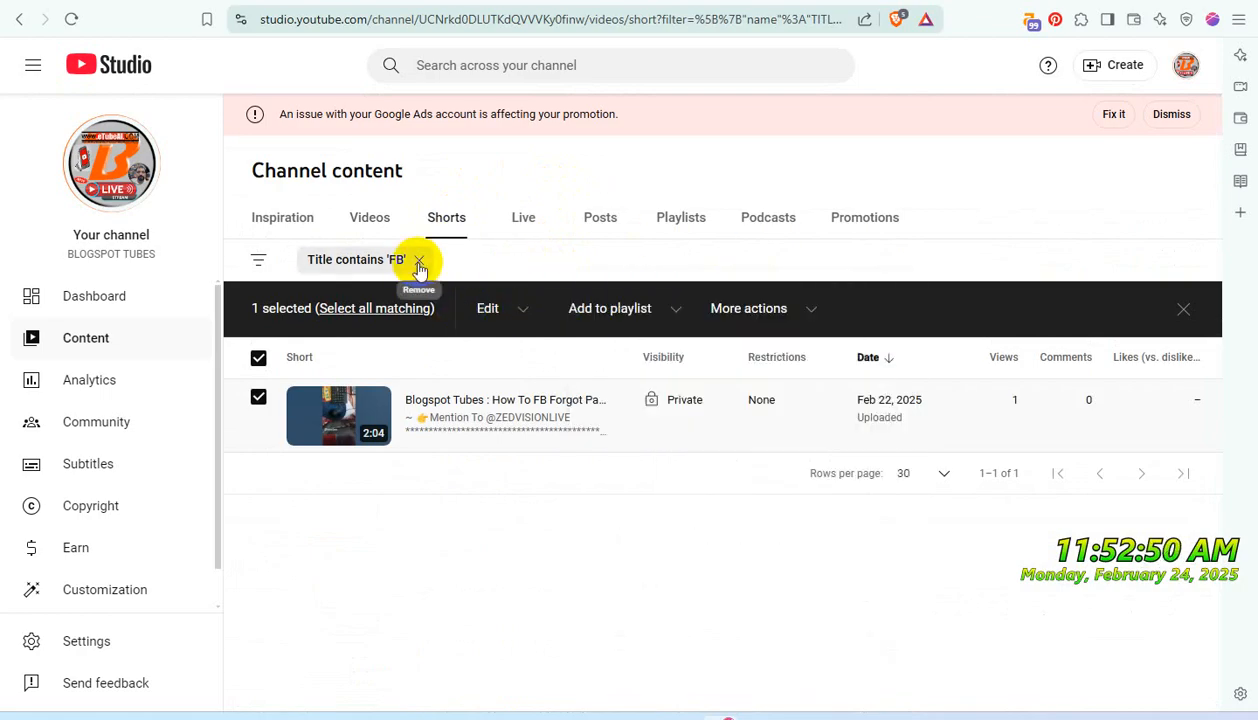
- Replace the 'FB' title filter on the Shorts list with a filter for titles containing 'facebook'
left_click(418, 263)
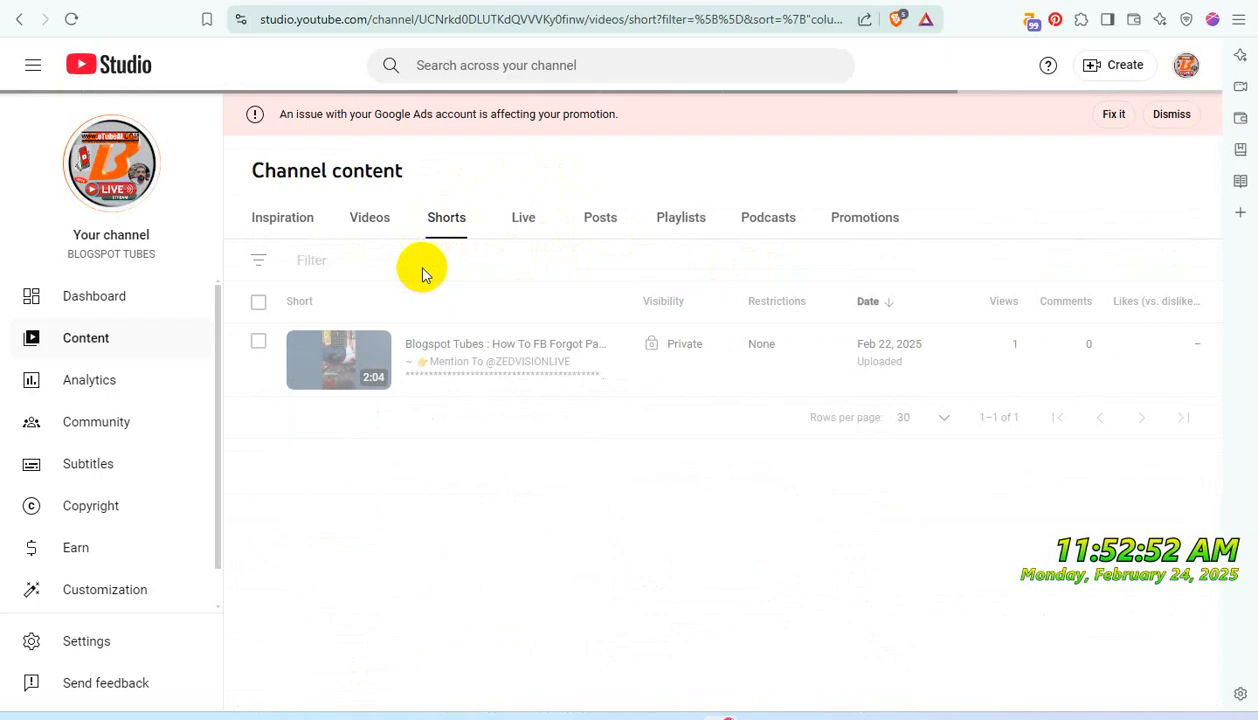
left_click(367, 265)
type("facebook")
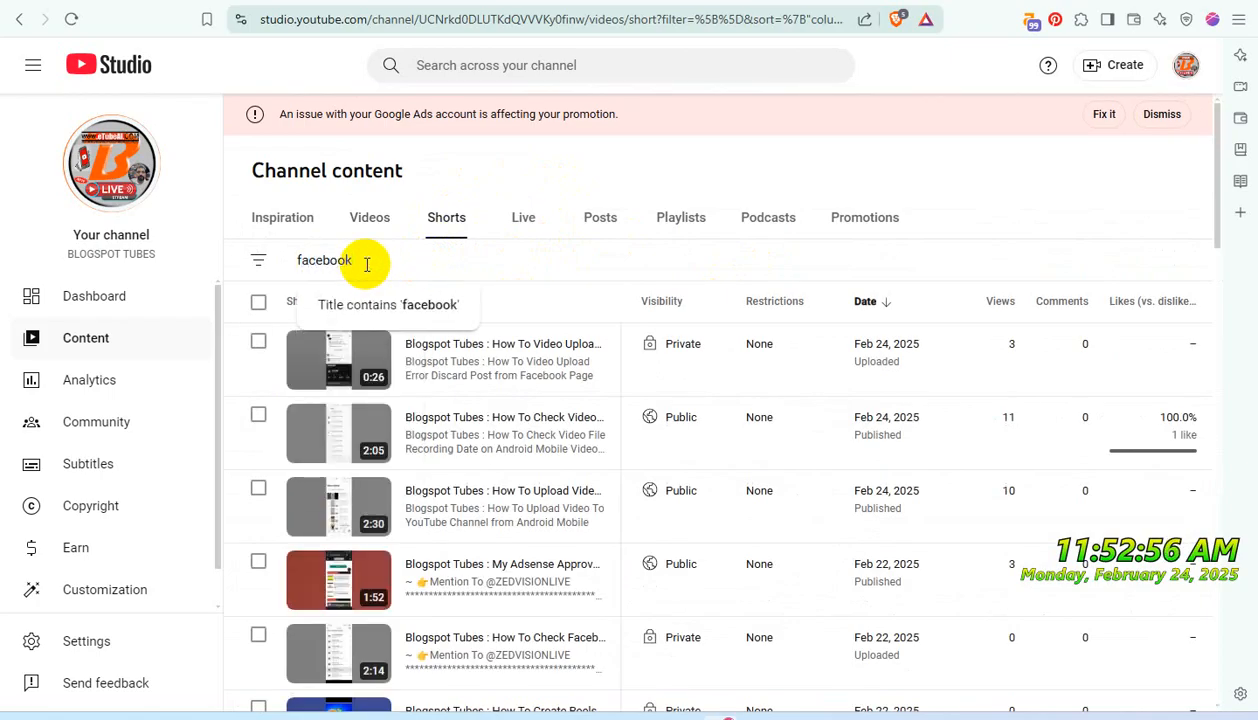
left_click(424, 304)
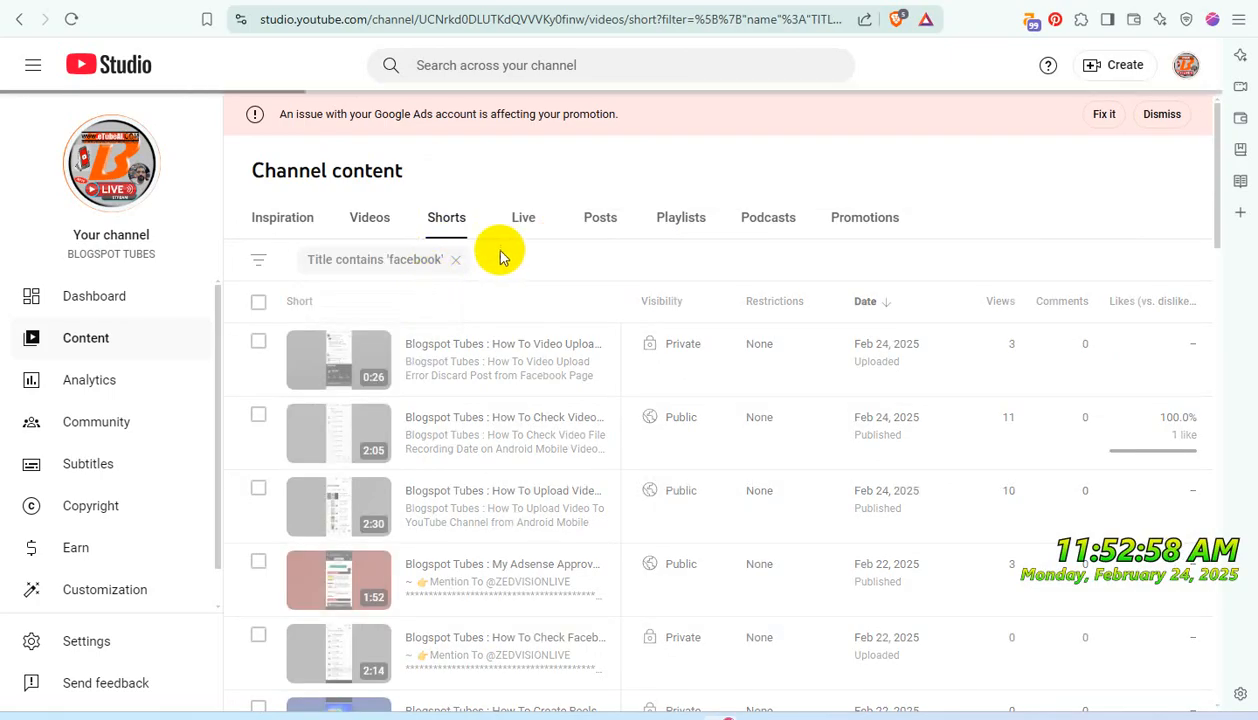
- Select all Shorts in the 'facebook' results and add them to the "Don't Use iT - PRIVATE USE ONLY" playlist
scroll(650, 410, "down", 5)
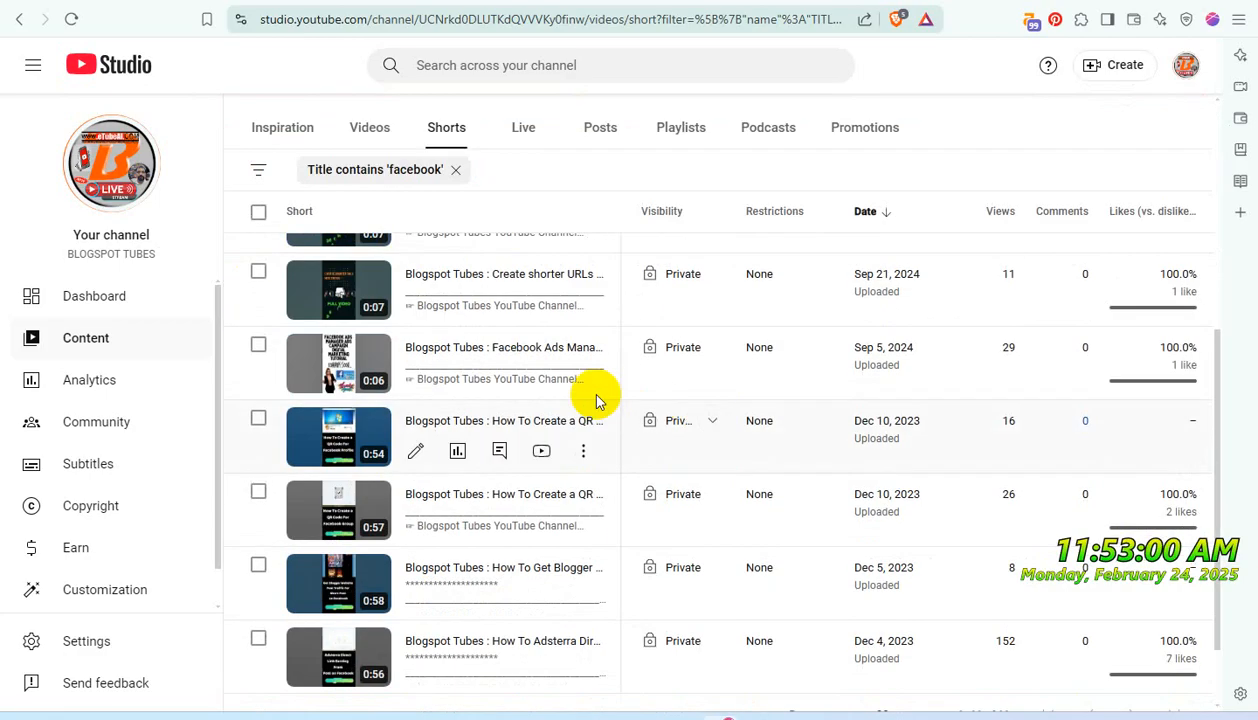
scroll(598, 402, "up", 4)
left_click(259, 216)
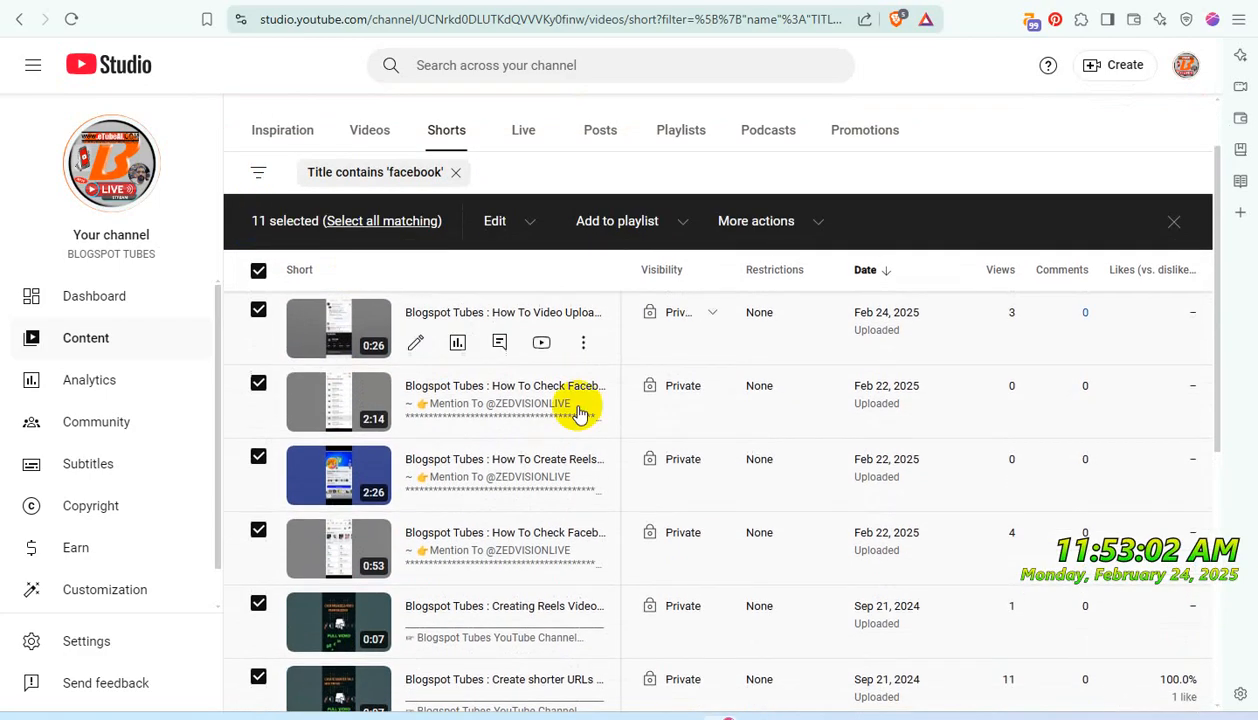
scroll(550, 360, "up", 2)
left_click(685, 314)
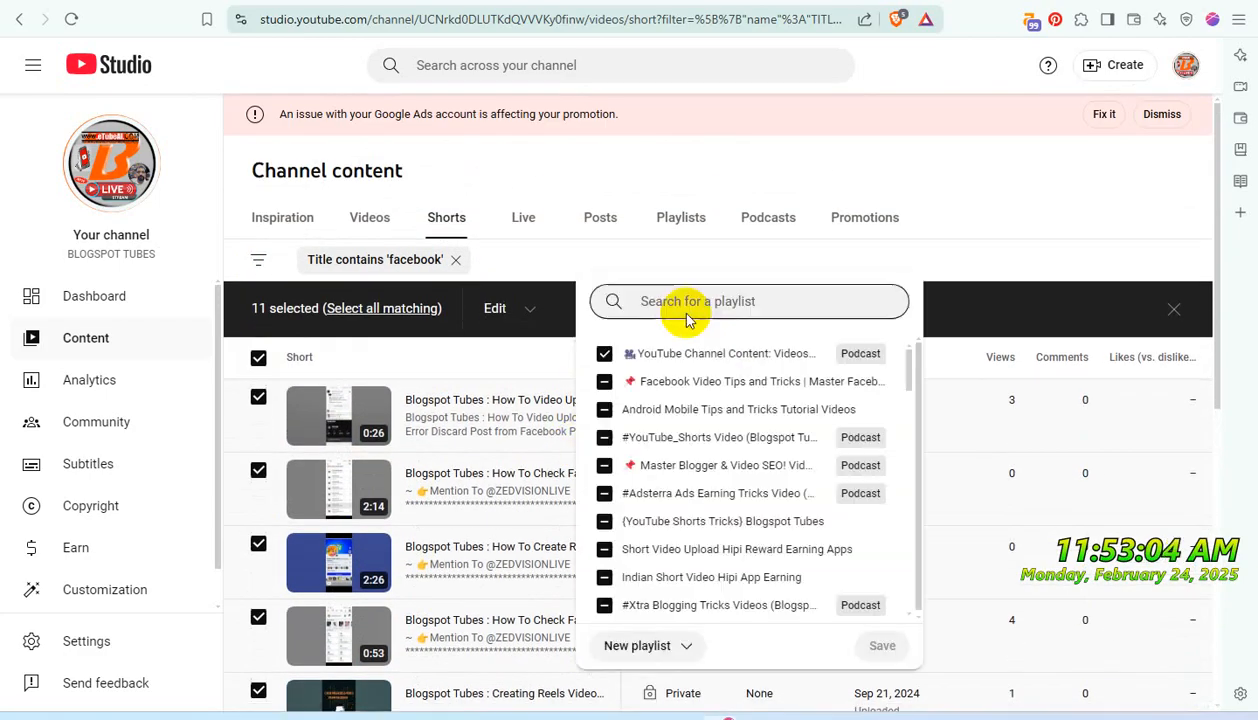
scroll(735, 448, "down", 3)
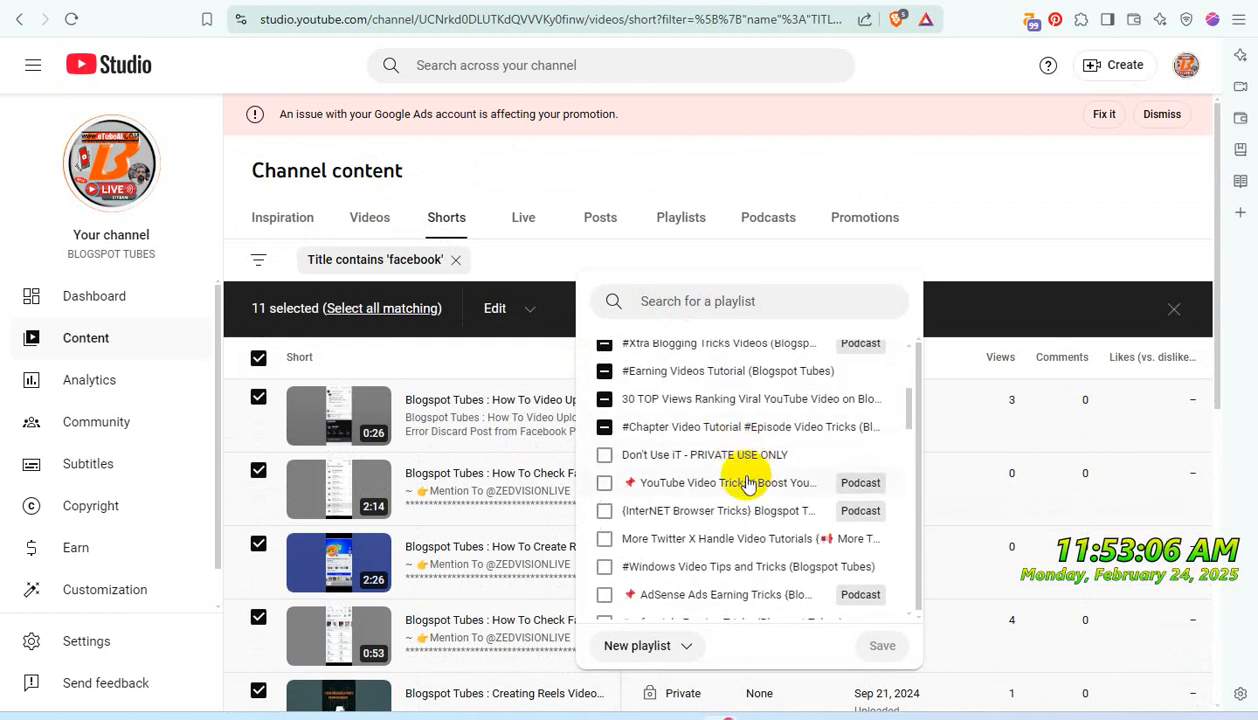
left_click(604, 455)
scroll(785, 515, "up", 3)
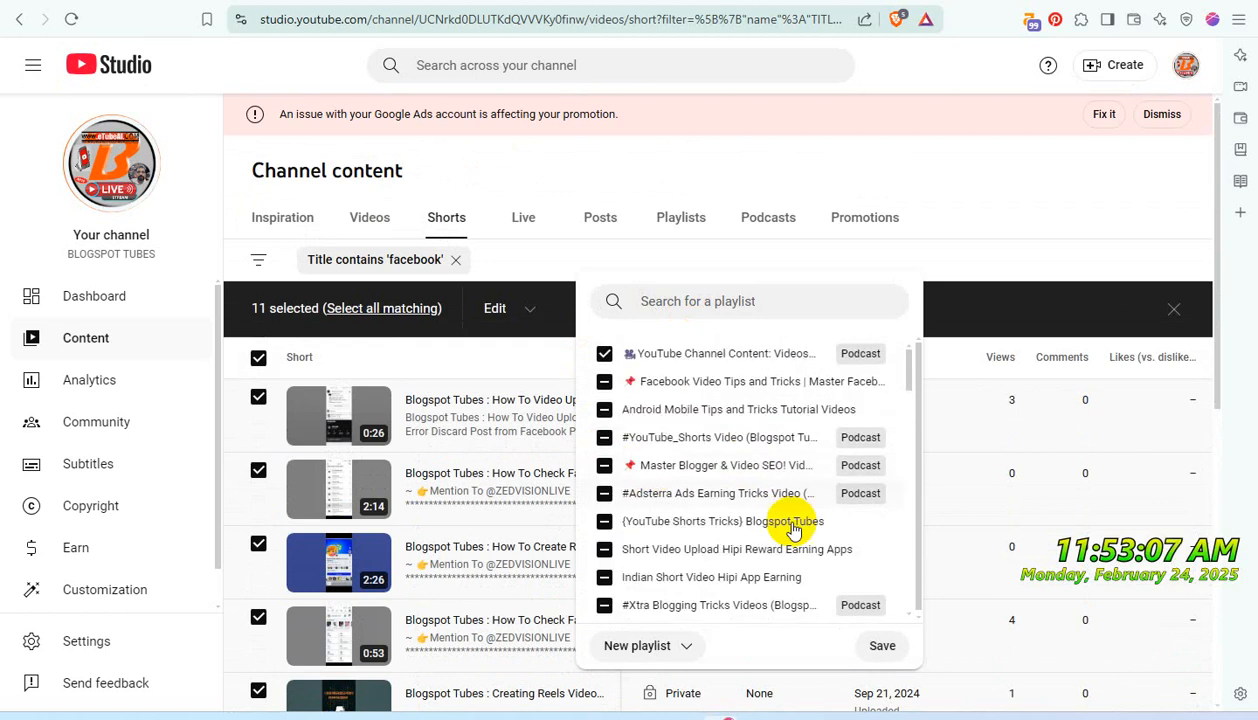
left_click(884, 645)
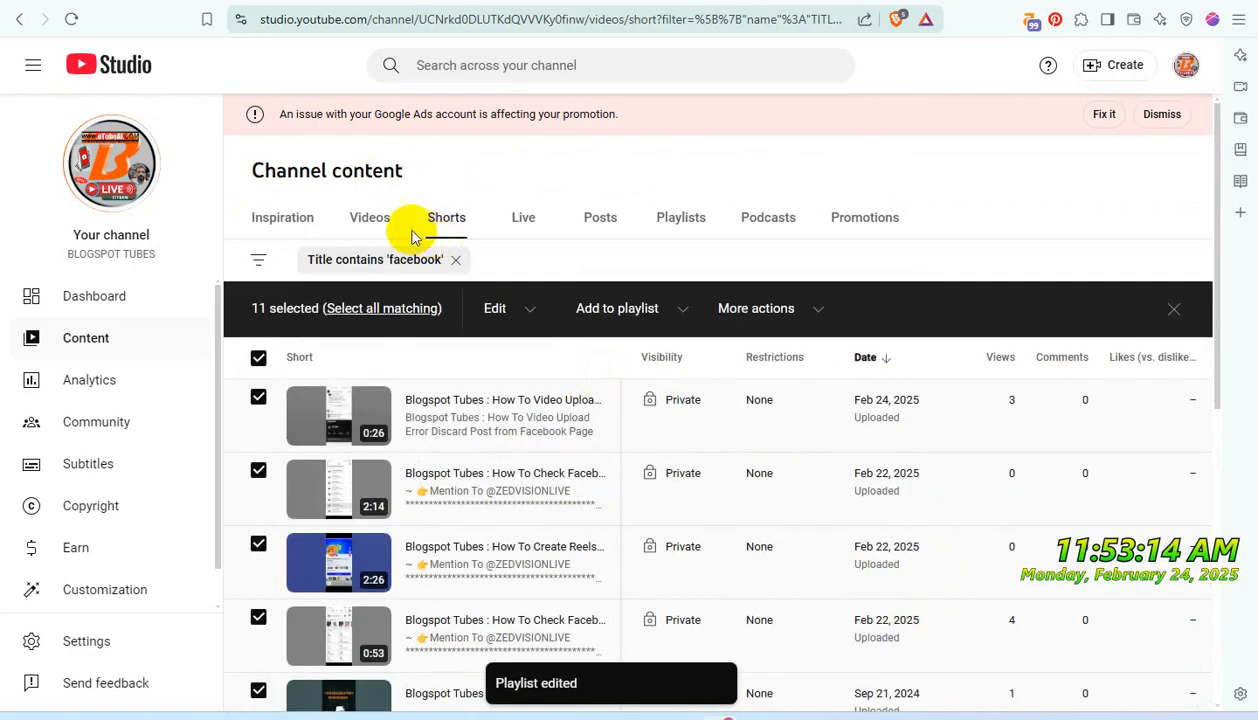
- Bulk update the selected 'facebook' Shorts to Private visibility, acknowledging the implications of the action
left_click(531, 312)
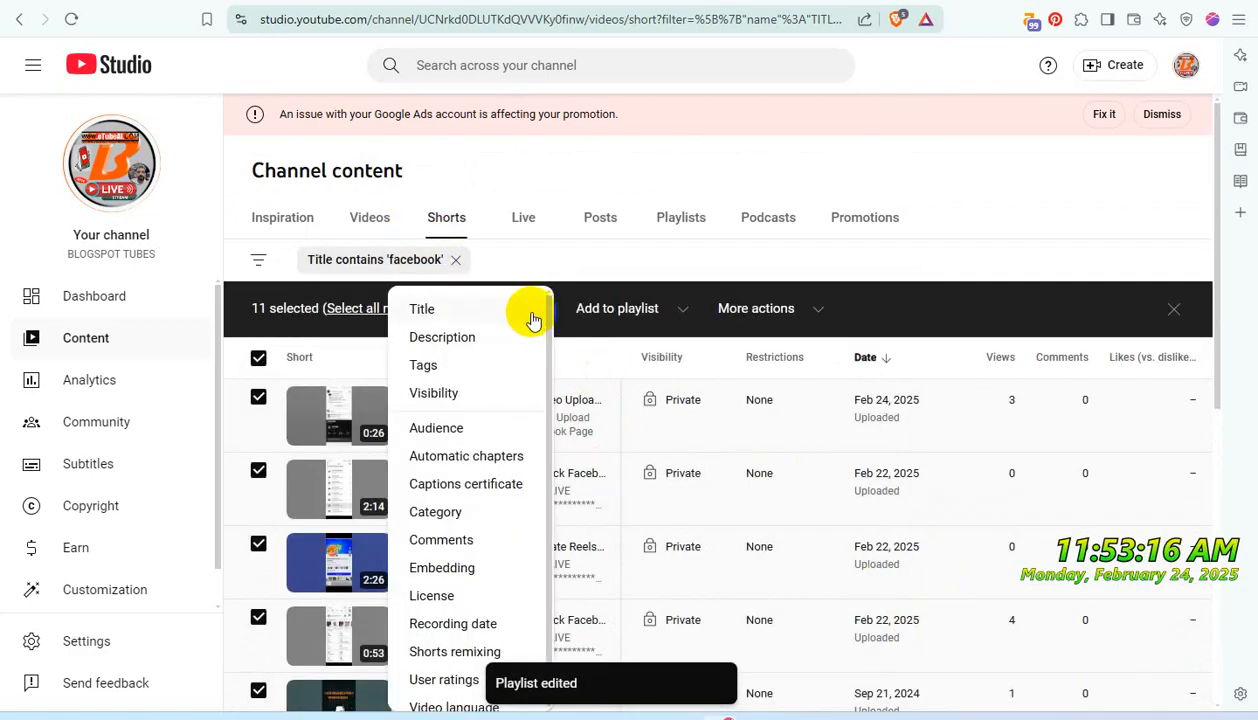
left_click(452, 396)
left_click(1112, 309)
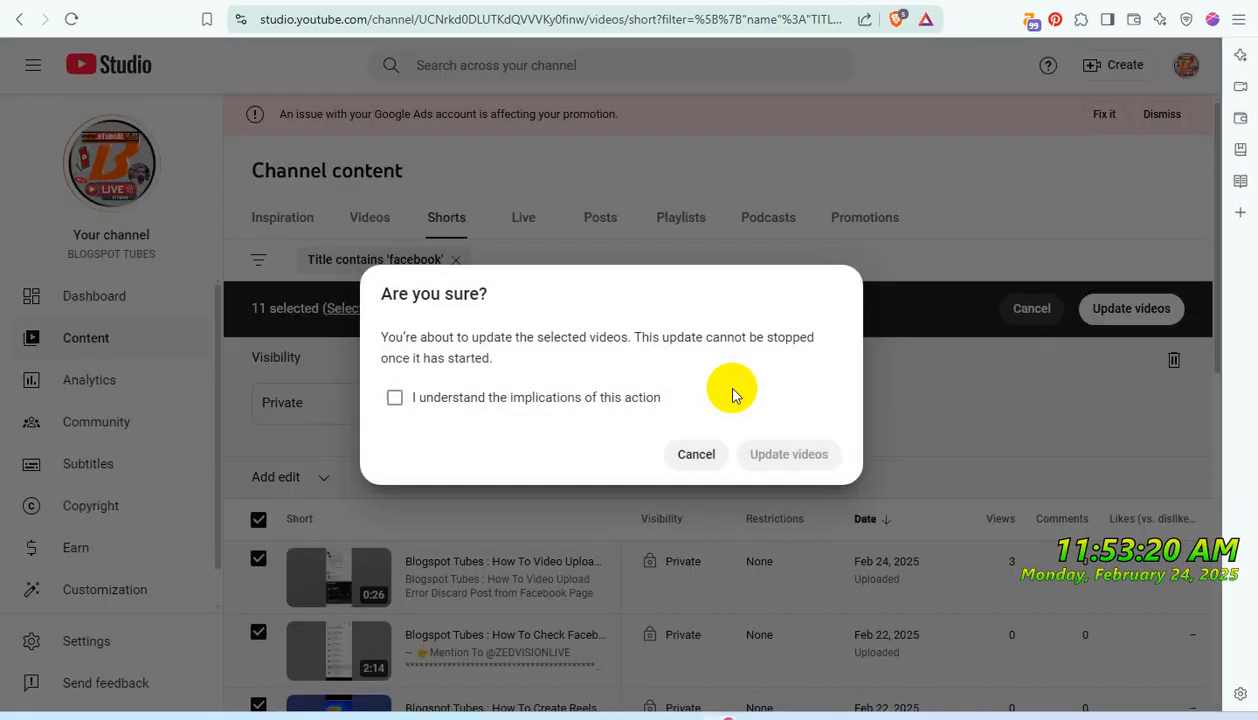
left_click(441, 397)
left_click(780, 452)
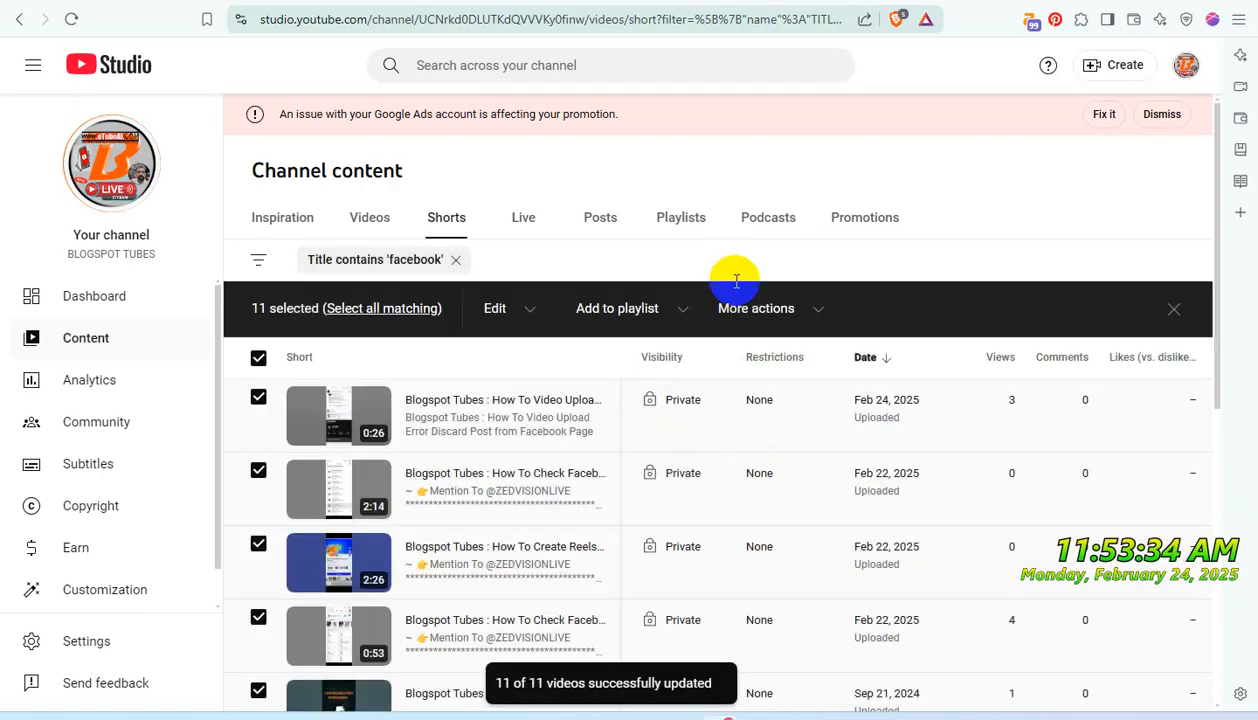
- Remove the Shorts title filter and filter the channel's regular videos by titles containing 'password'
left_click(457, 260)
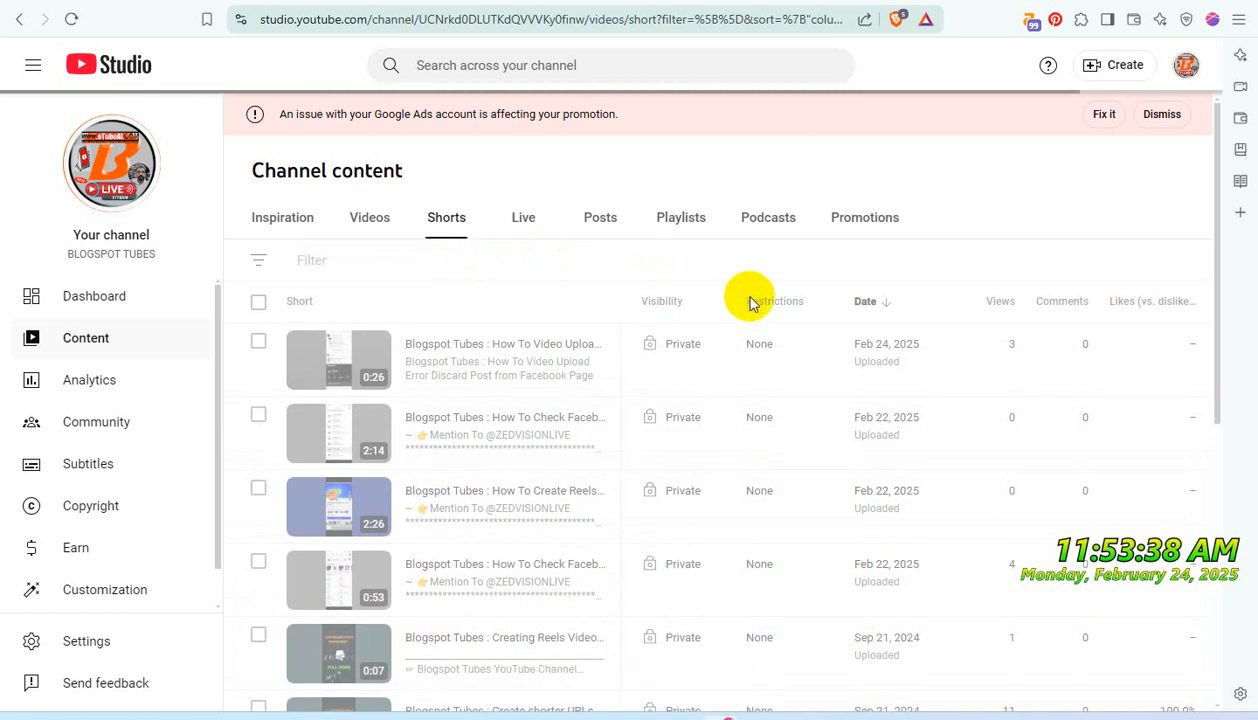
left_click(372, 223)
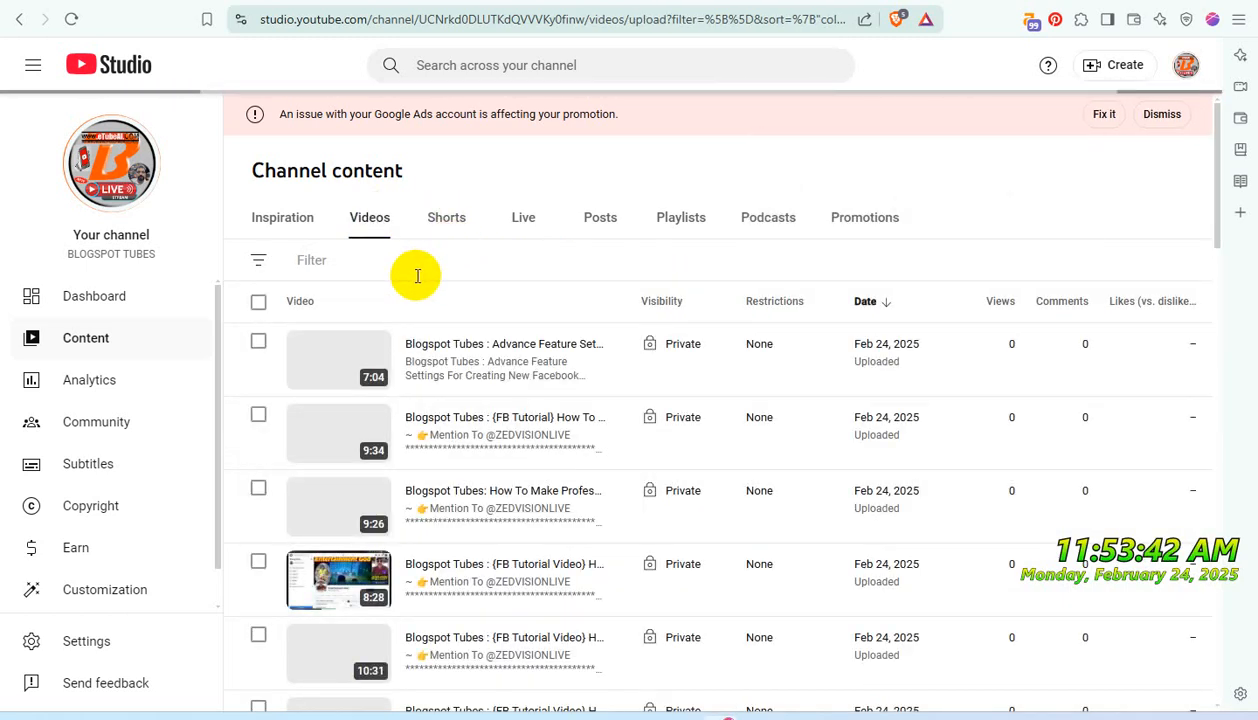
left_click(378, 265)
type("p")
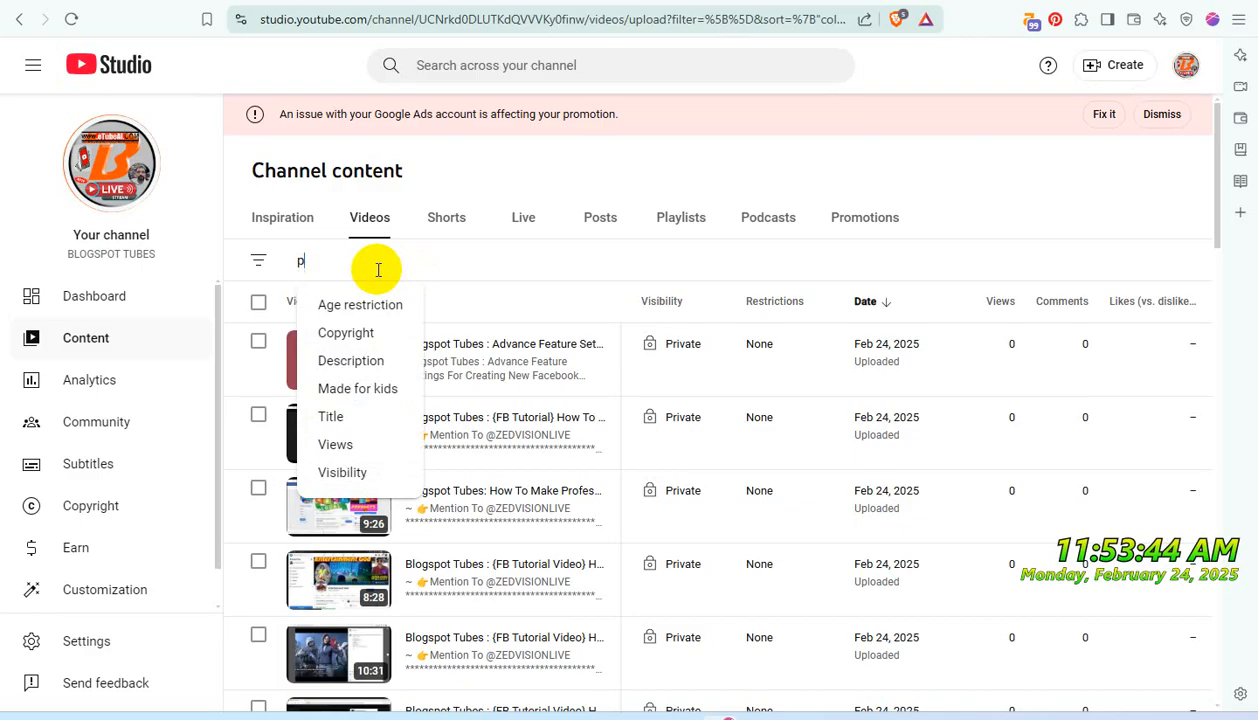
type("assword")
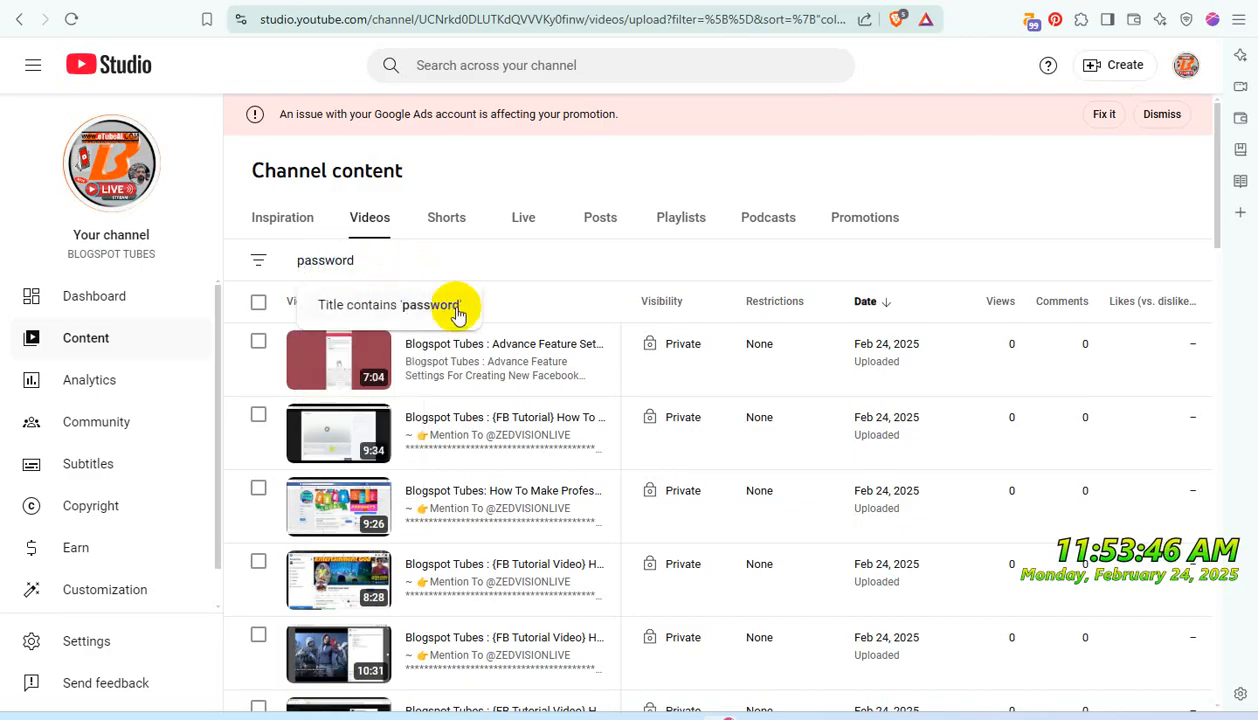
left_click(455, 308)
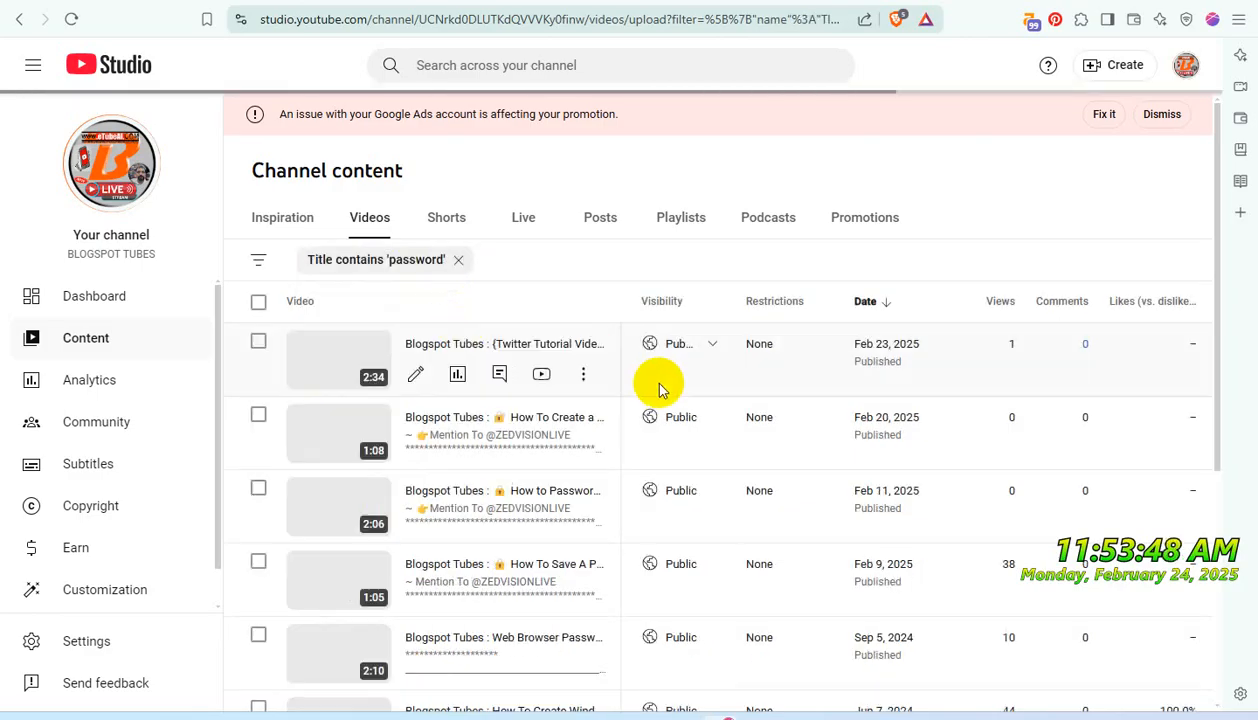
- Select all videos in the 'password' results and add them to the "Don't Use iT - PRIVATE USE ONLY" playlist
left_click(259, 305)
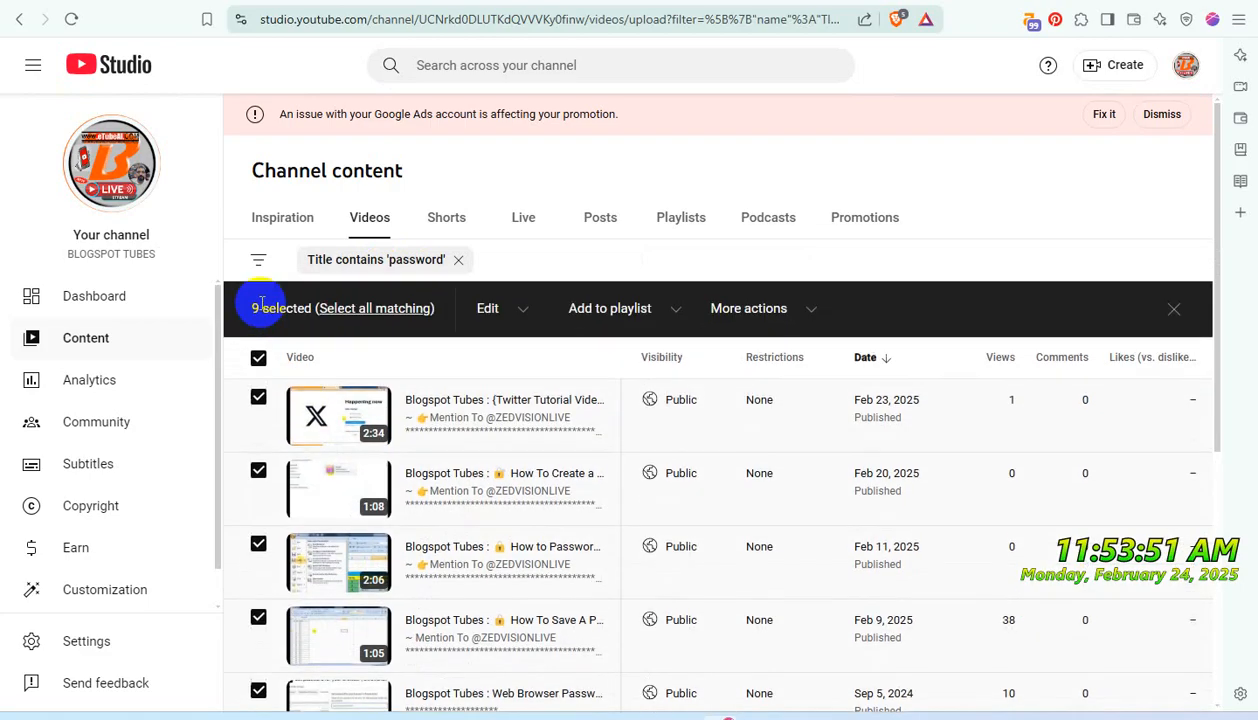
left_click(668, 312)
scroll(686, 500, "down", 5)
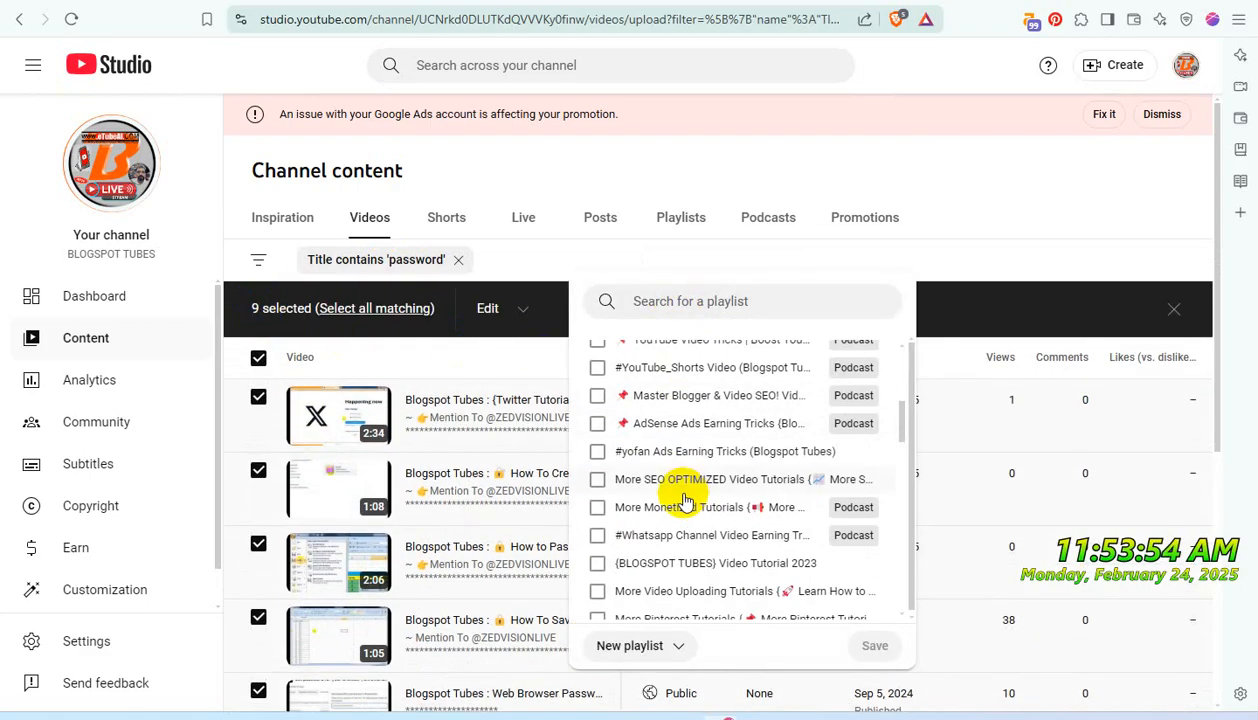
left_click(597, 373)
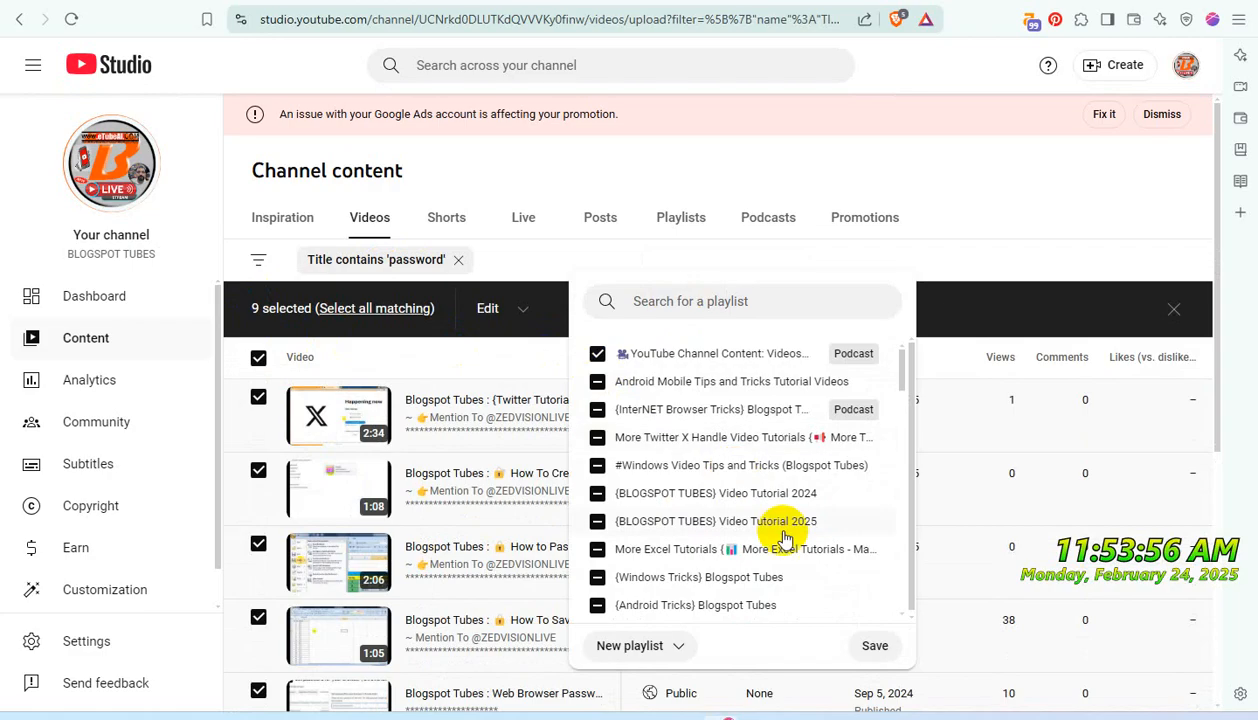
scroll(790, 523, "down", 2)
left_click(876, 650)
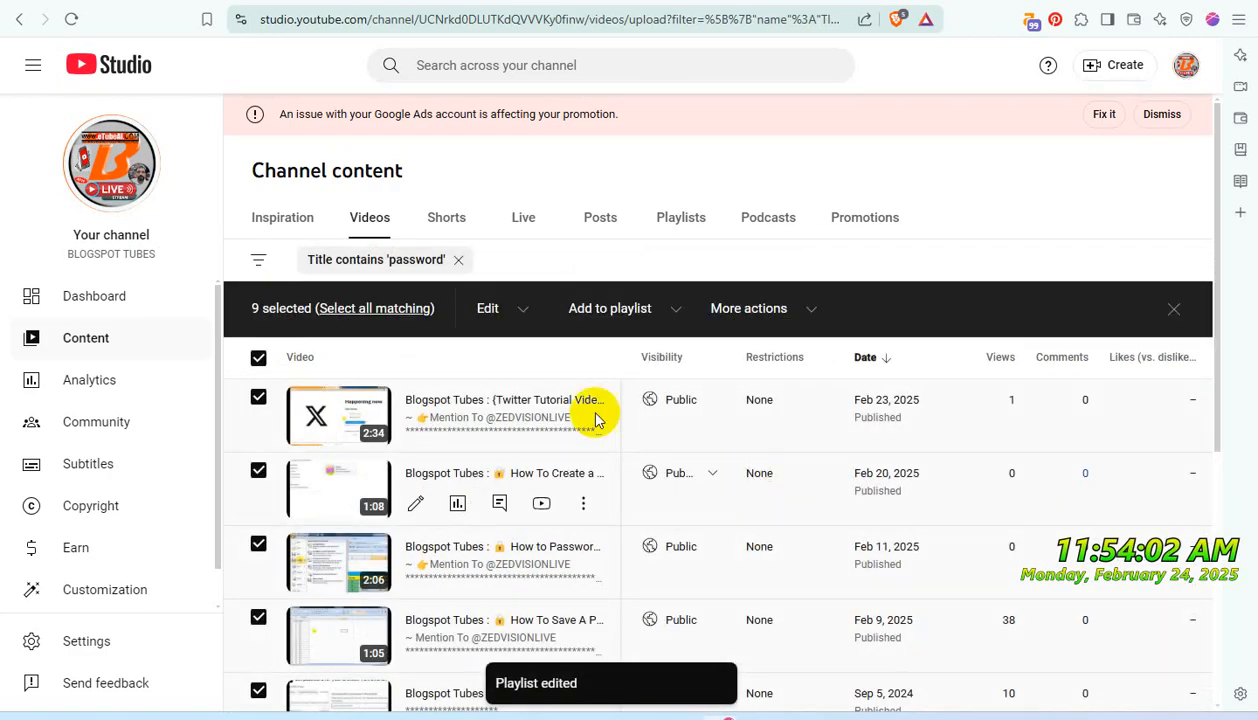
- Bulk update the selected 'password' videos to Private visibility, acknowledging the implications of the action
left_click(503, 316)
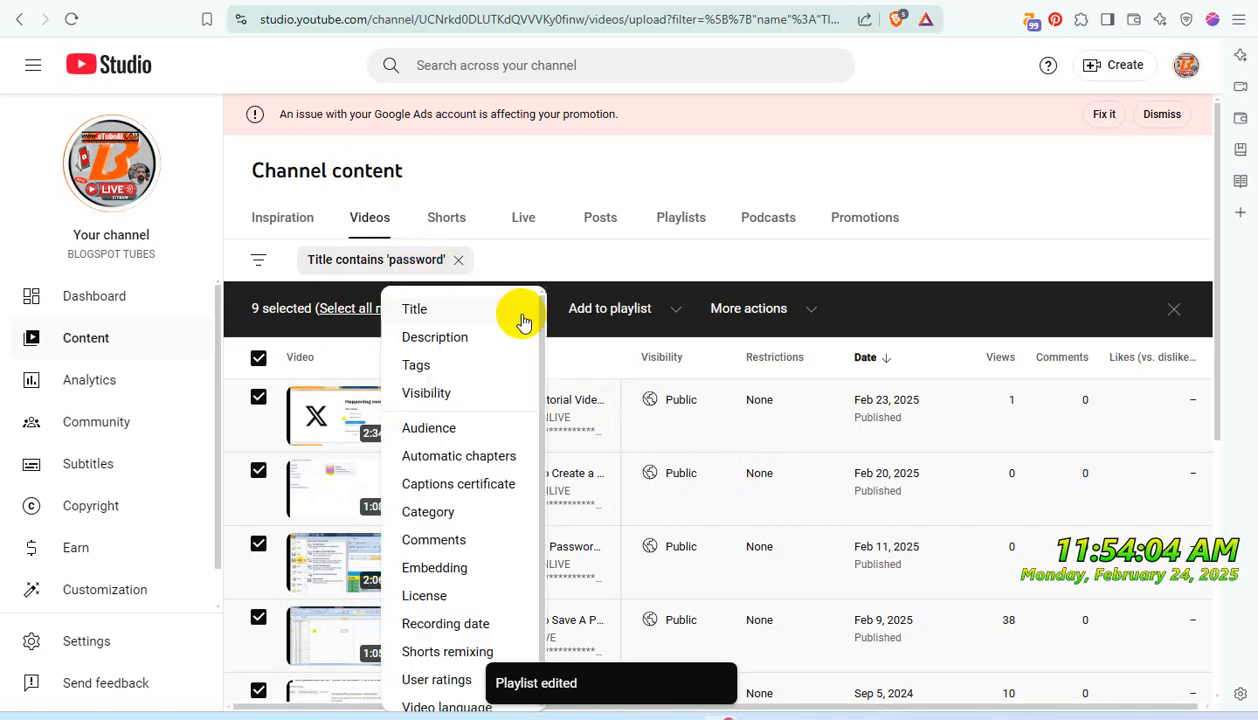
left_click(427, 393)
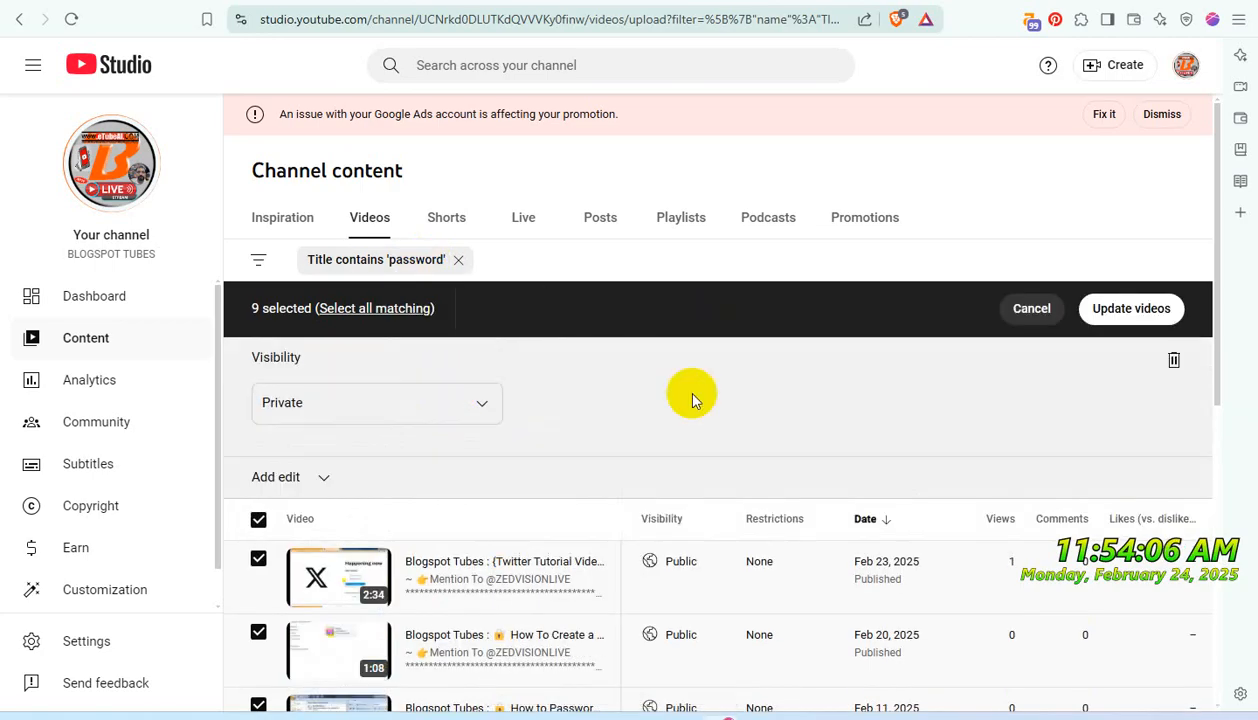
left_click(1129, 309)
left_click(482, 397)
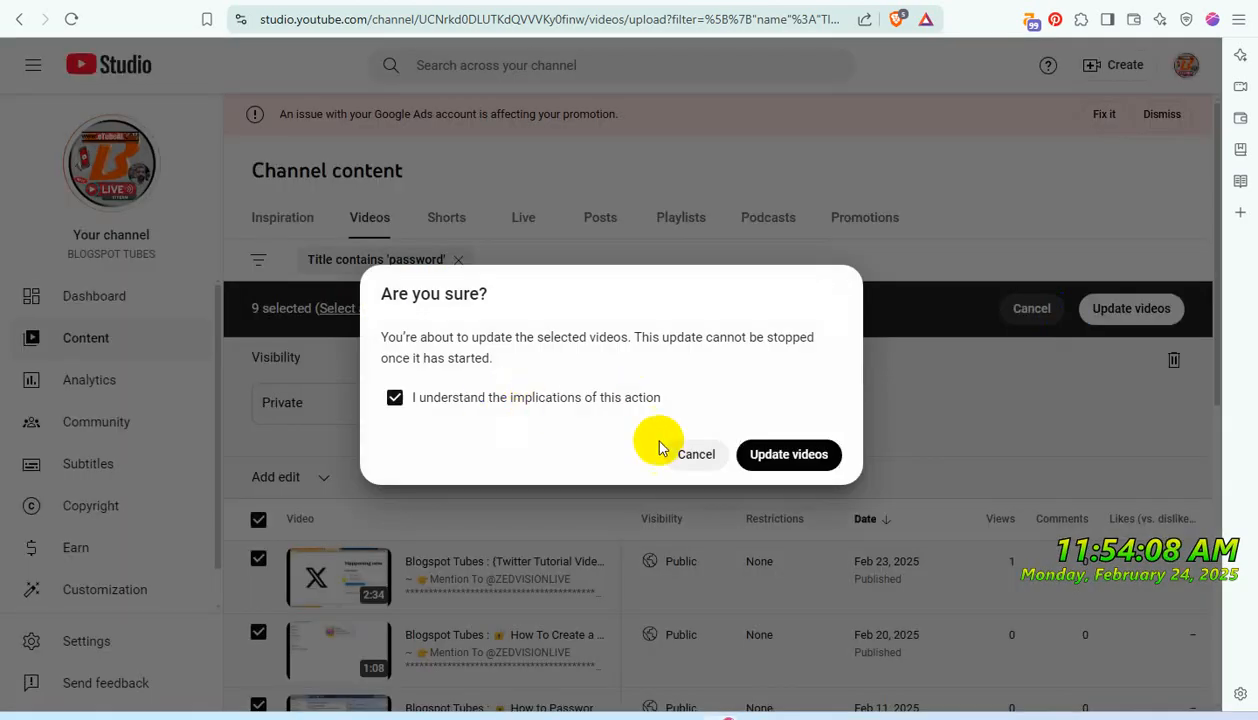
left_click(789, 454)
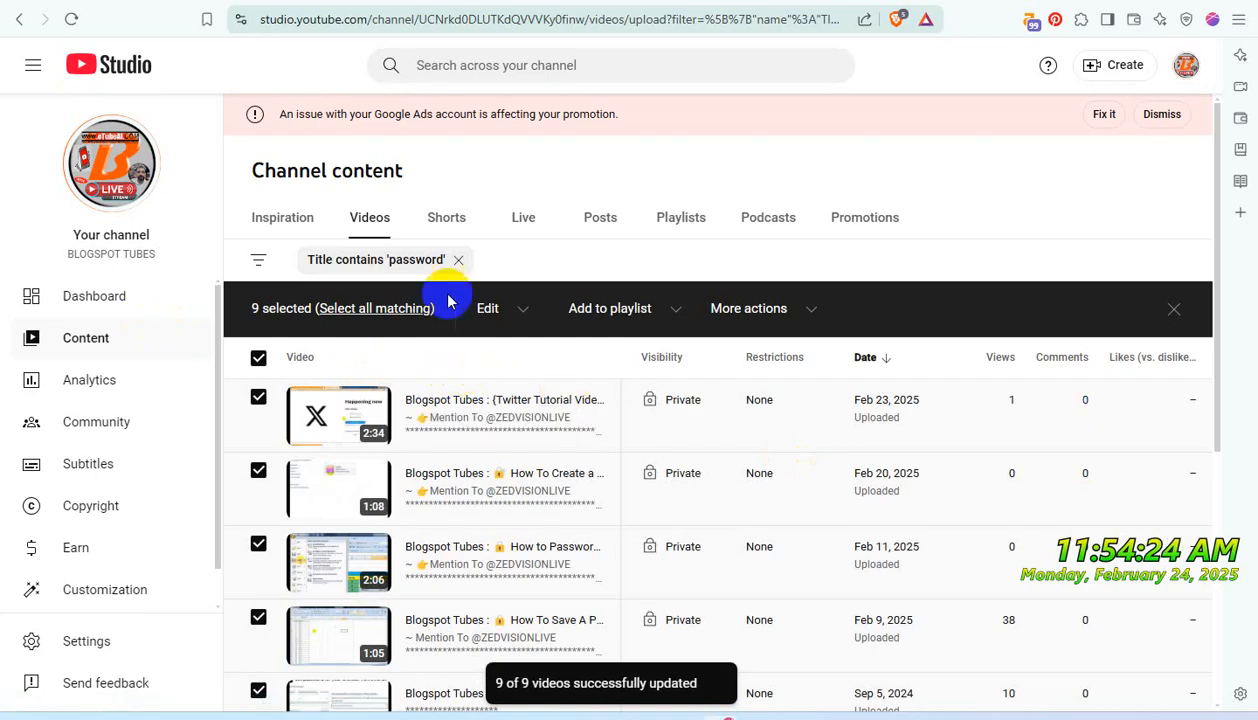
- Check the Shorts with 'password' in the title by filtering the list, and remove the filter again
left_click(461, 231)
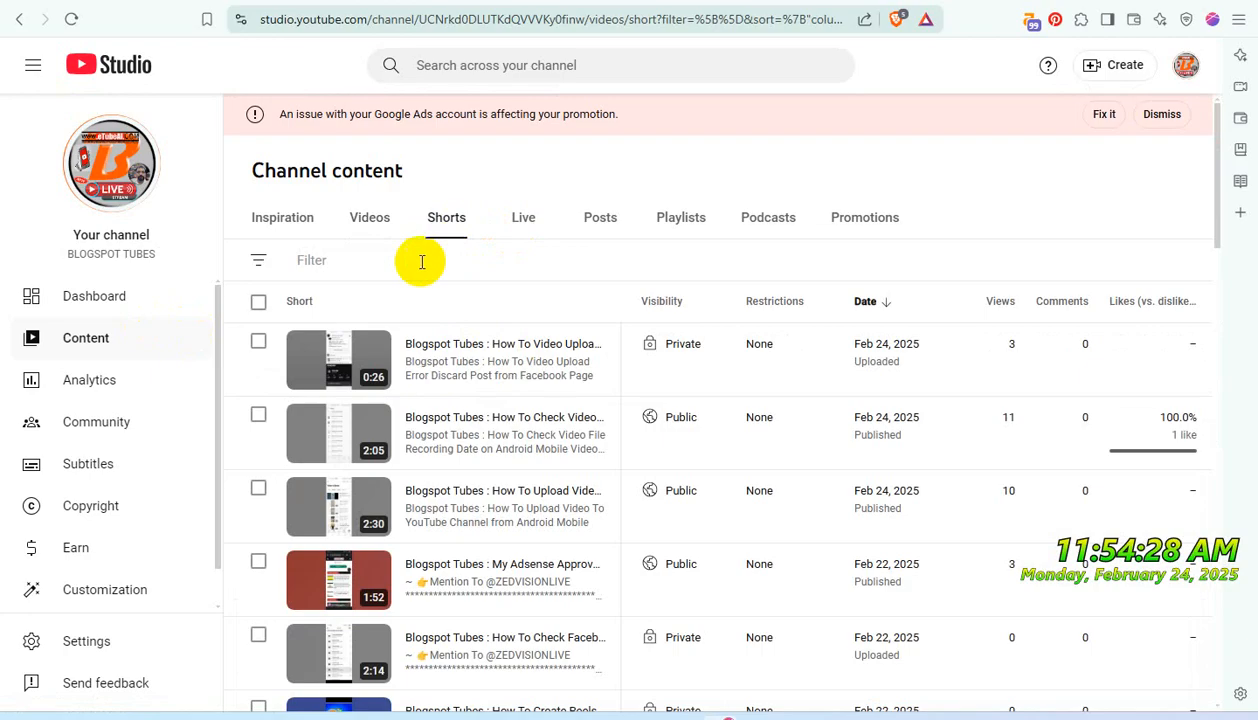
left_click(392, 258)
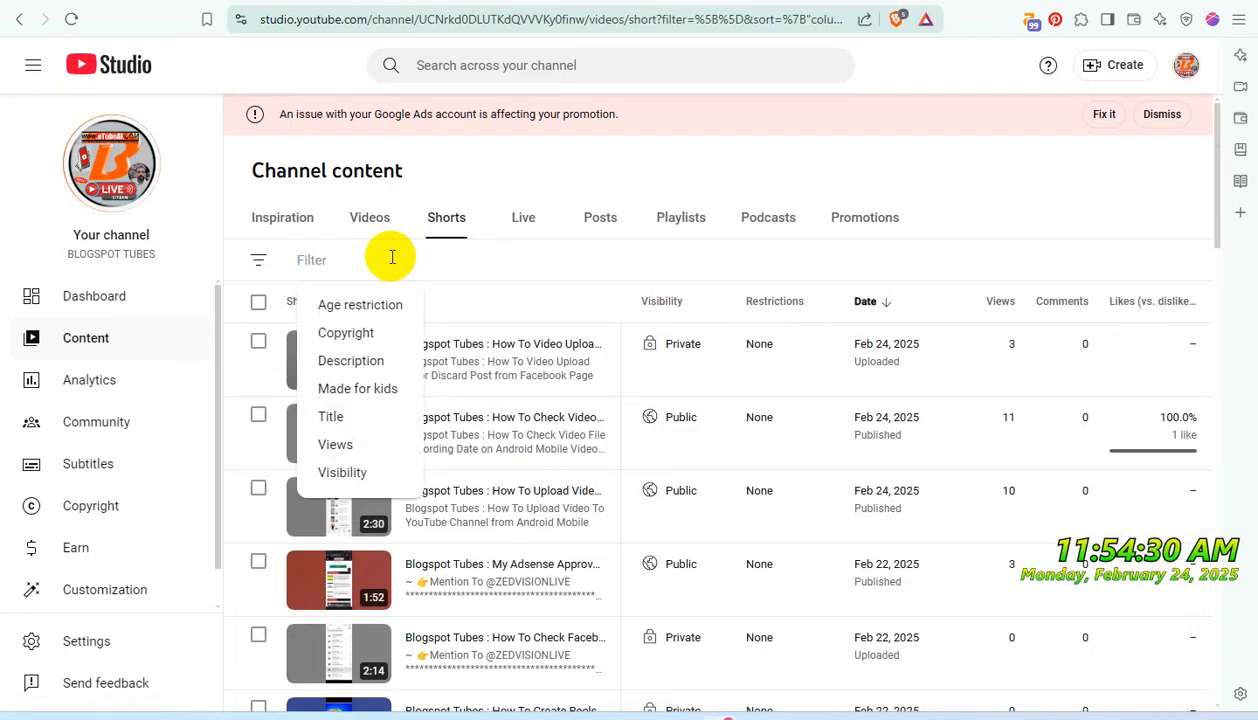
type("password")
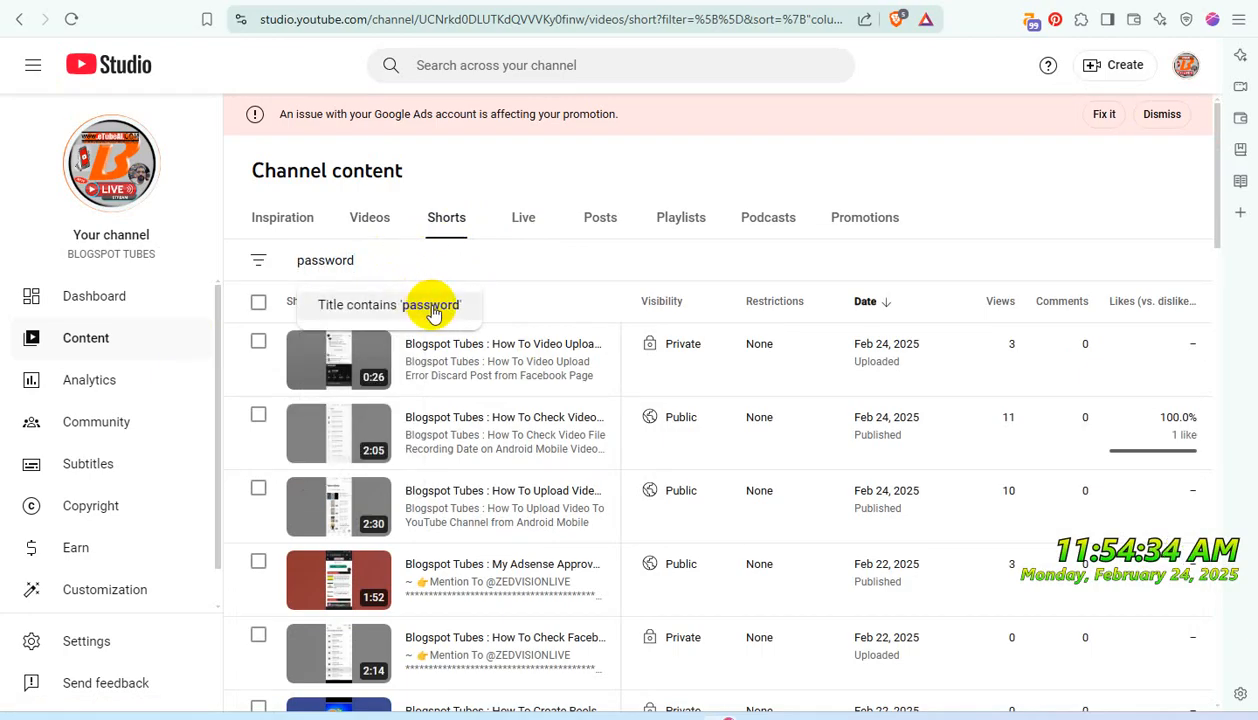
left_click(432, 312)
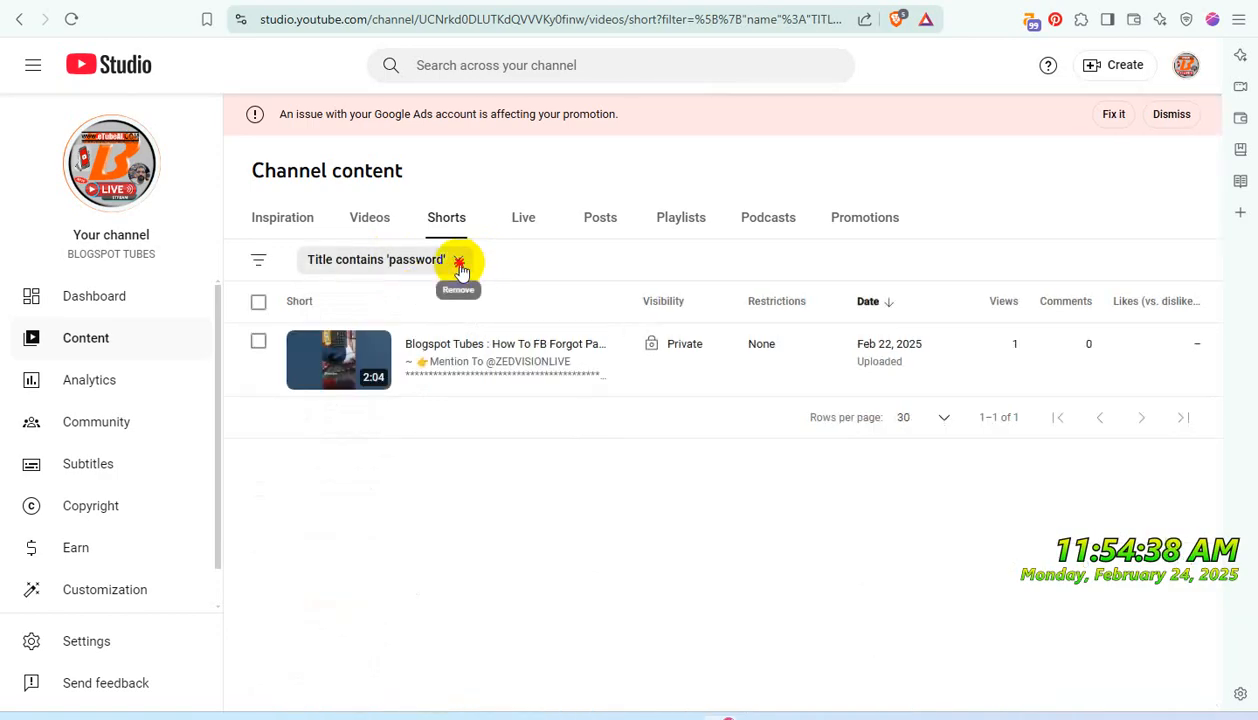
left_click(459, 262)
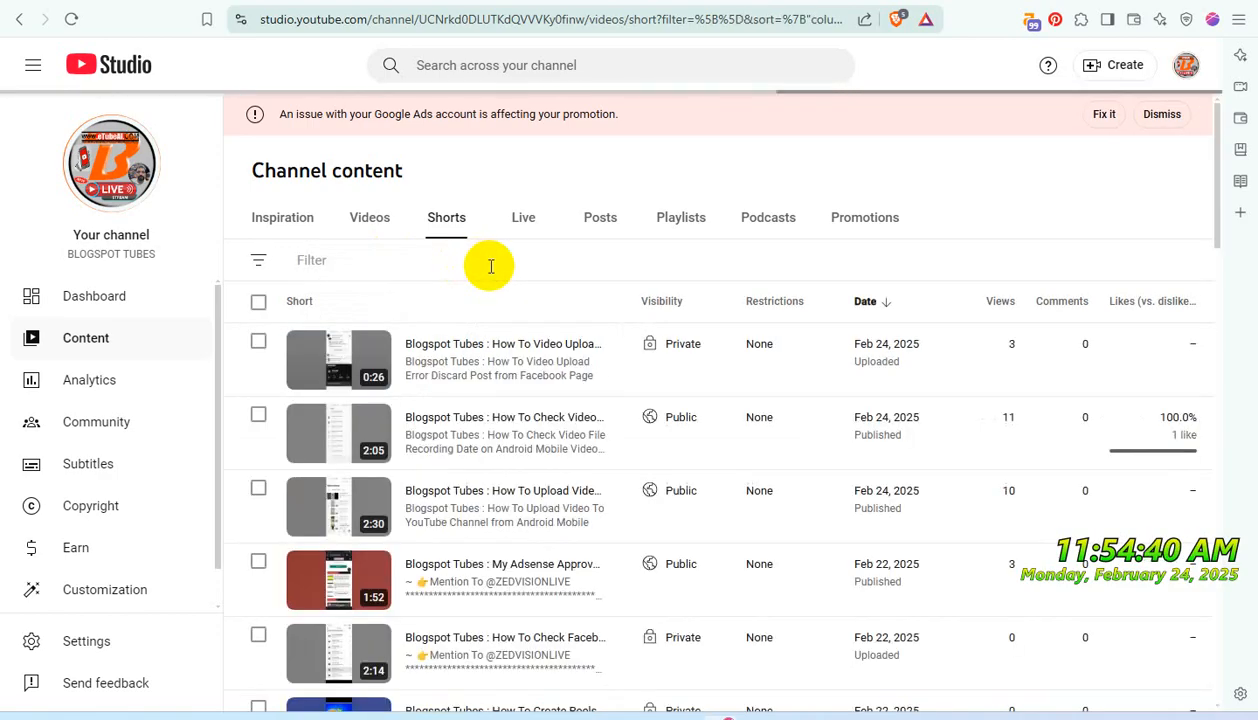
- Set the visibility of the "Don't Use iT - PRIVATE USE ONLY" playlist to Private, save it, and return to the channel's playlists
left_click(684, 222)
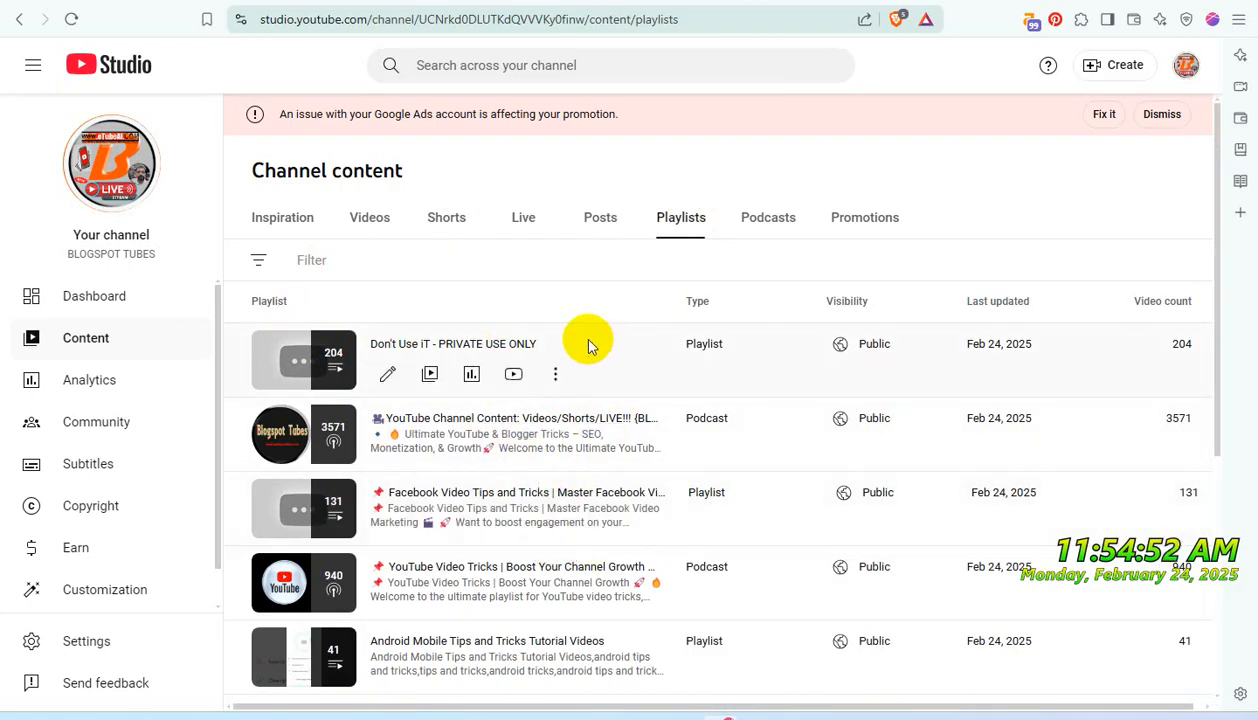
left_click(553, 378)
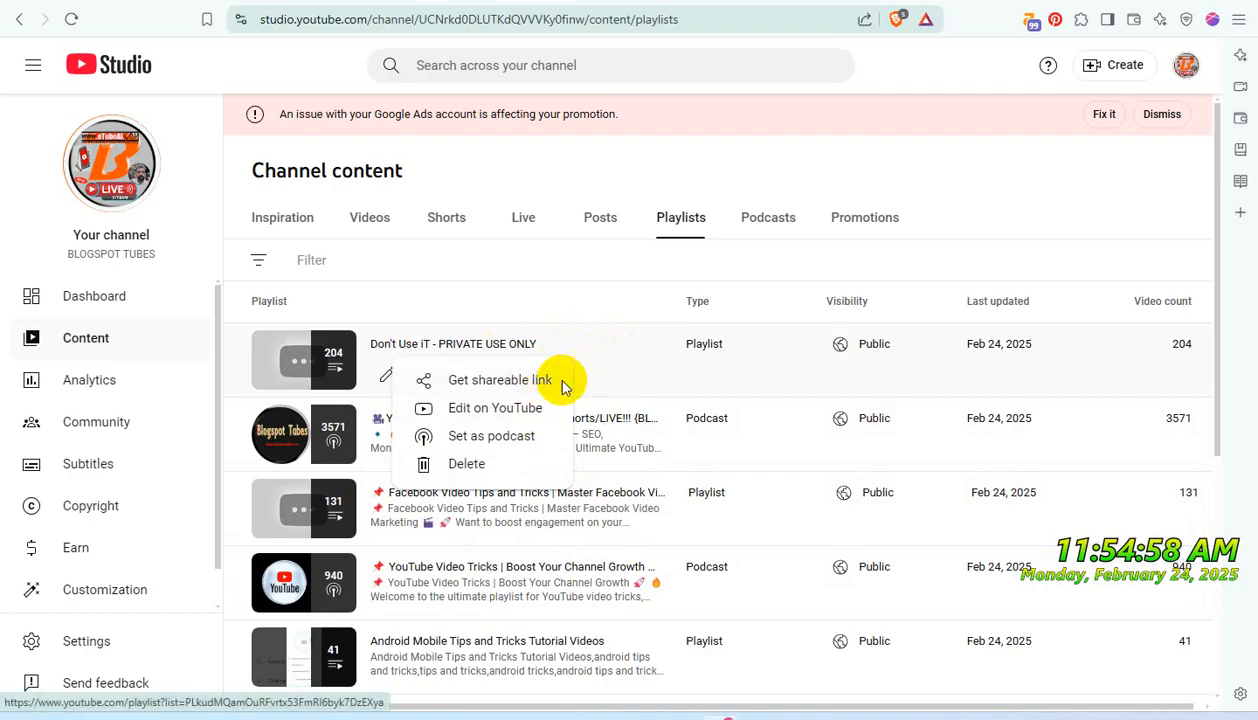
left_click(386, 374)
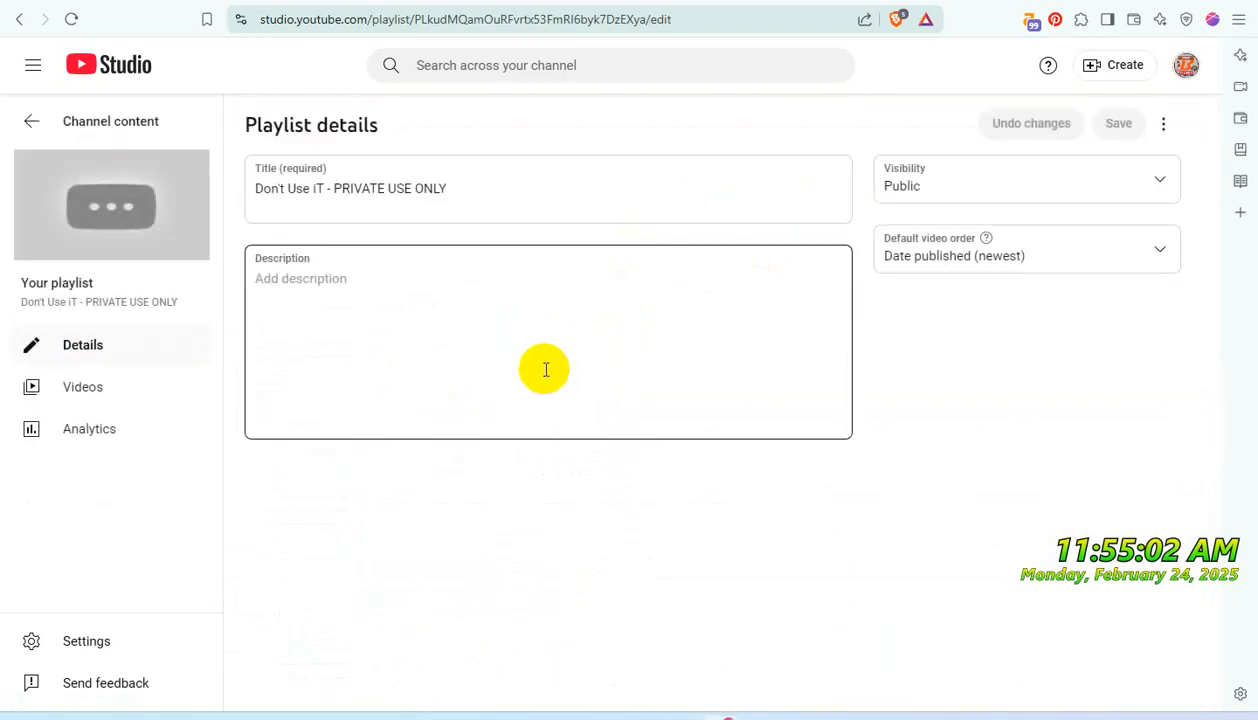
left_click(983, 188)
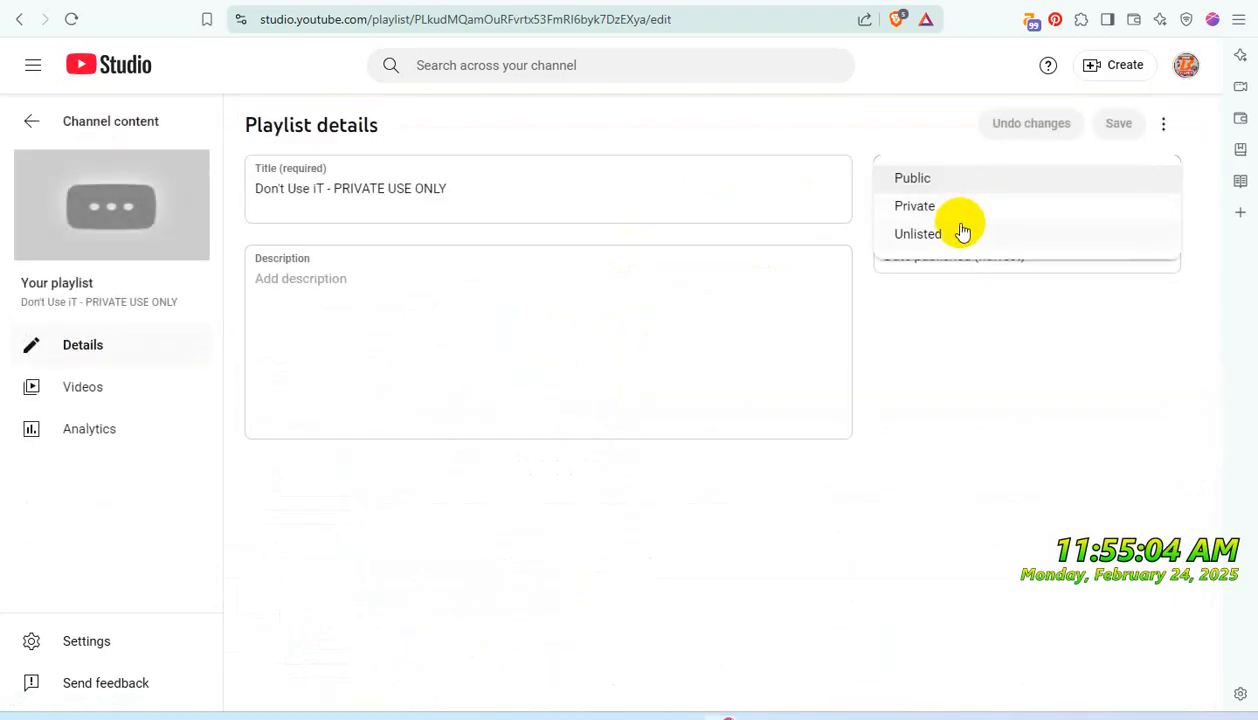
left_click(943, 205)
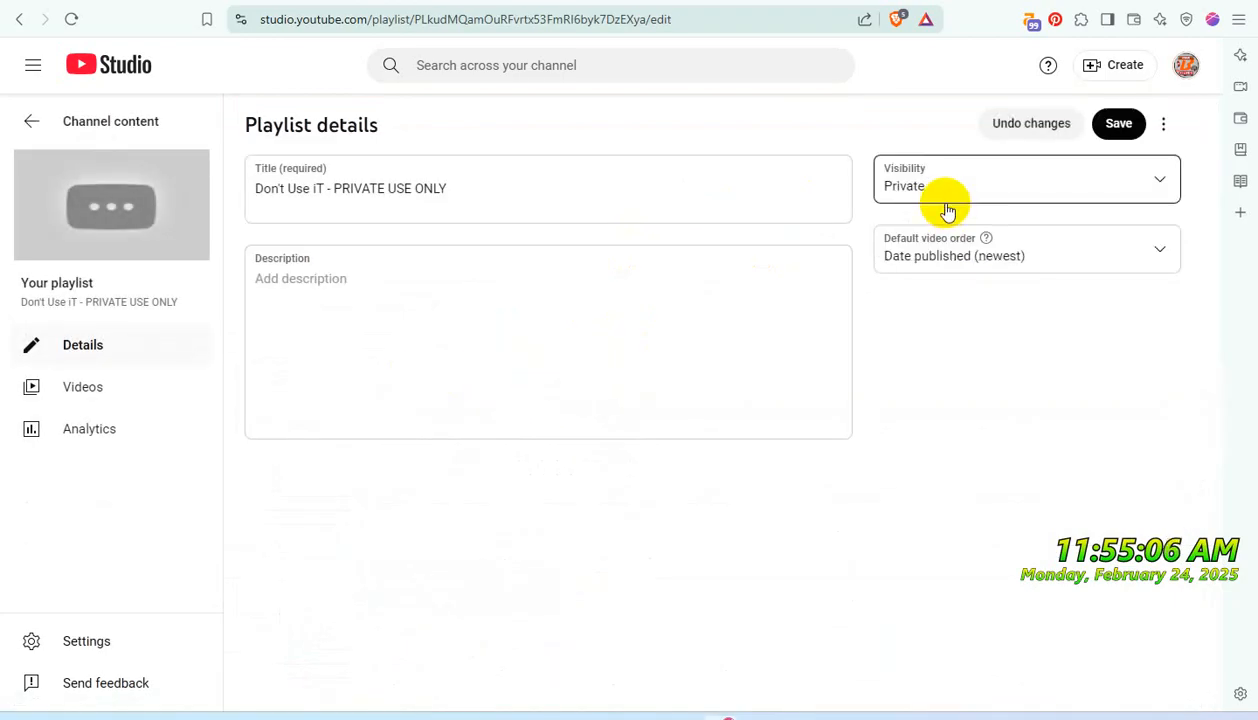
left_click(1119, 126)
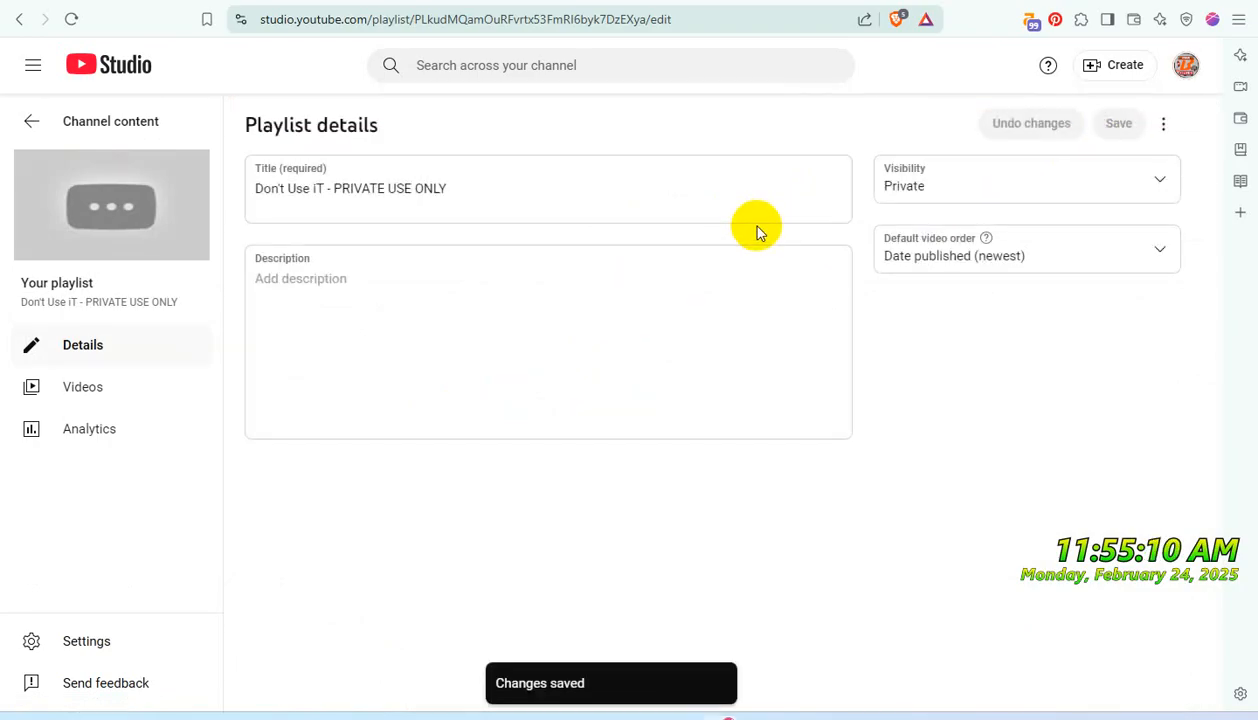
left_click(30, 121)
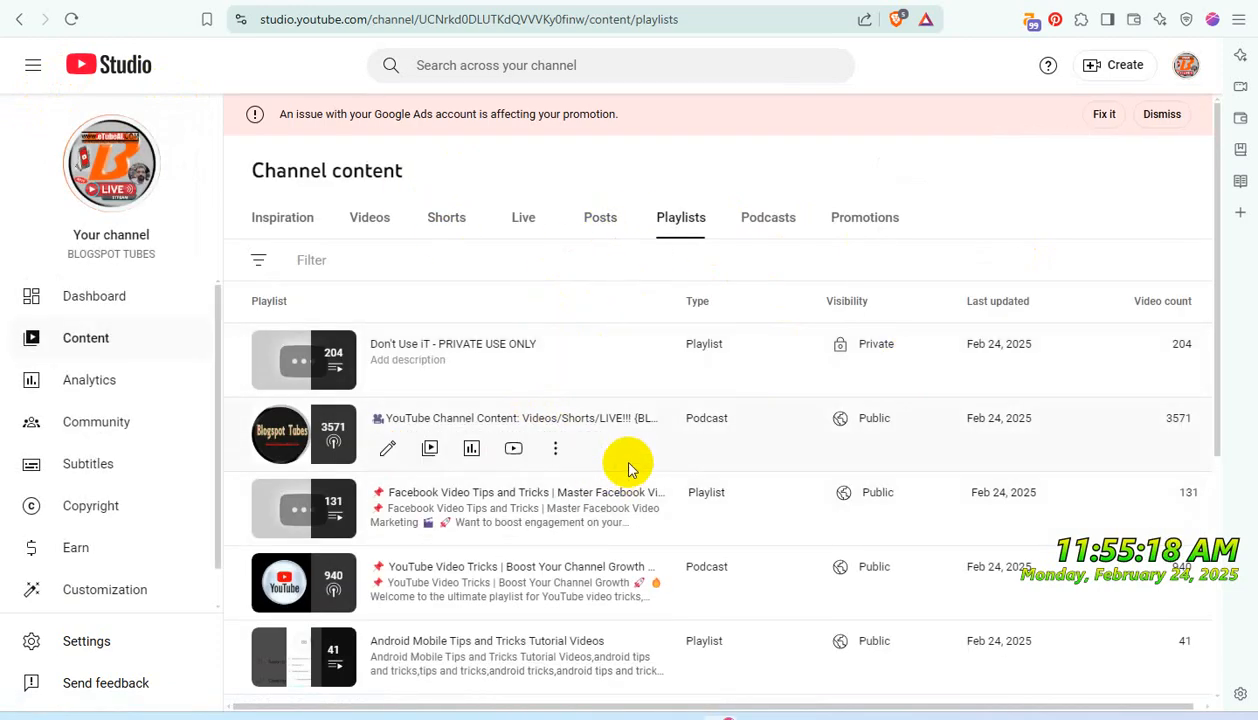
- Set the "Facebook Video Tips and Tricks" playlist to Private, save it, and check the channel's playlist overview
scroll(623, 464, "down", 1)
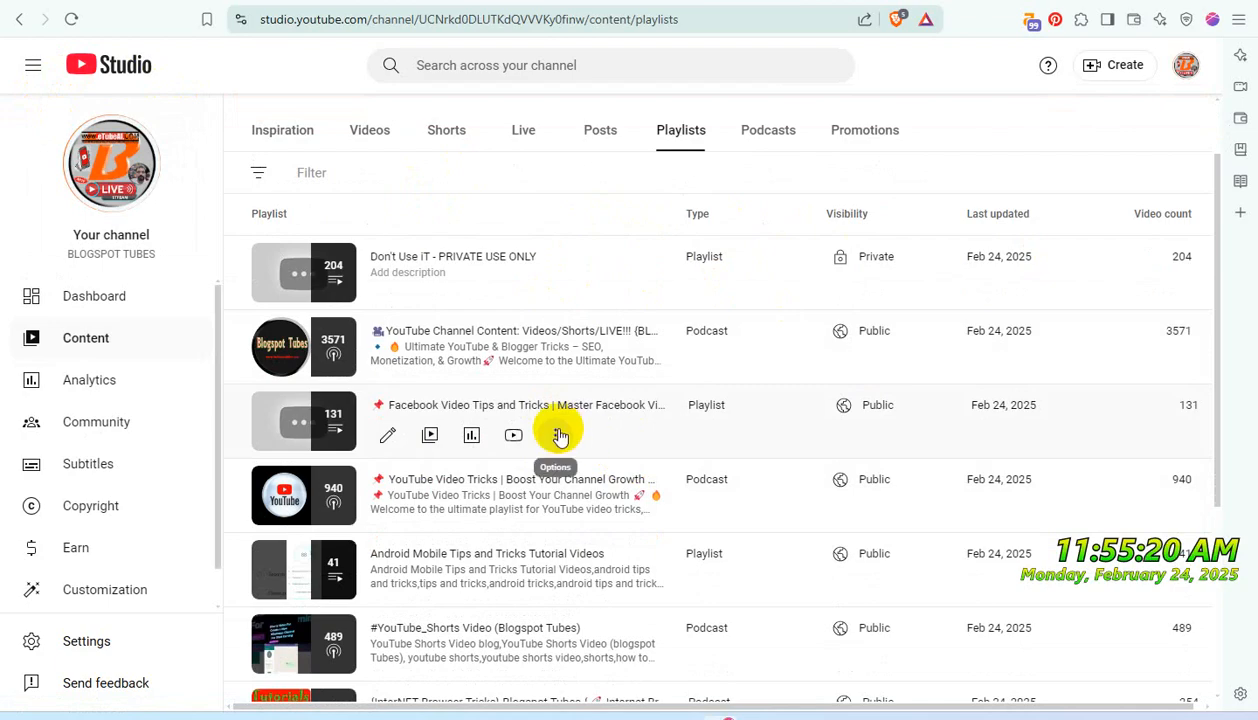
left_click(562, 410)
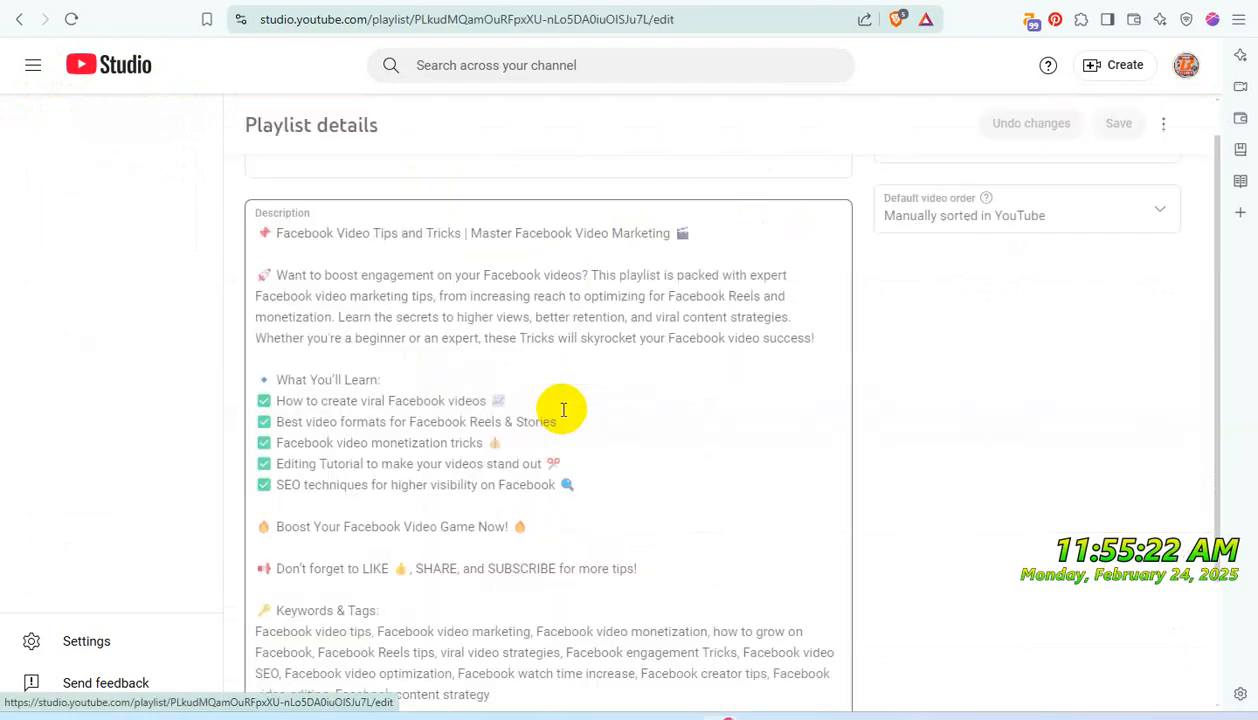
scroll(950, 250, "up", 1)
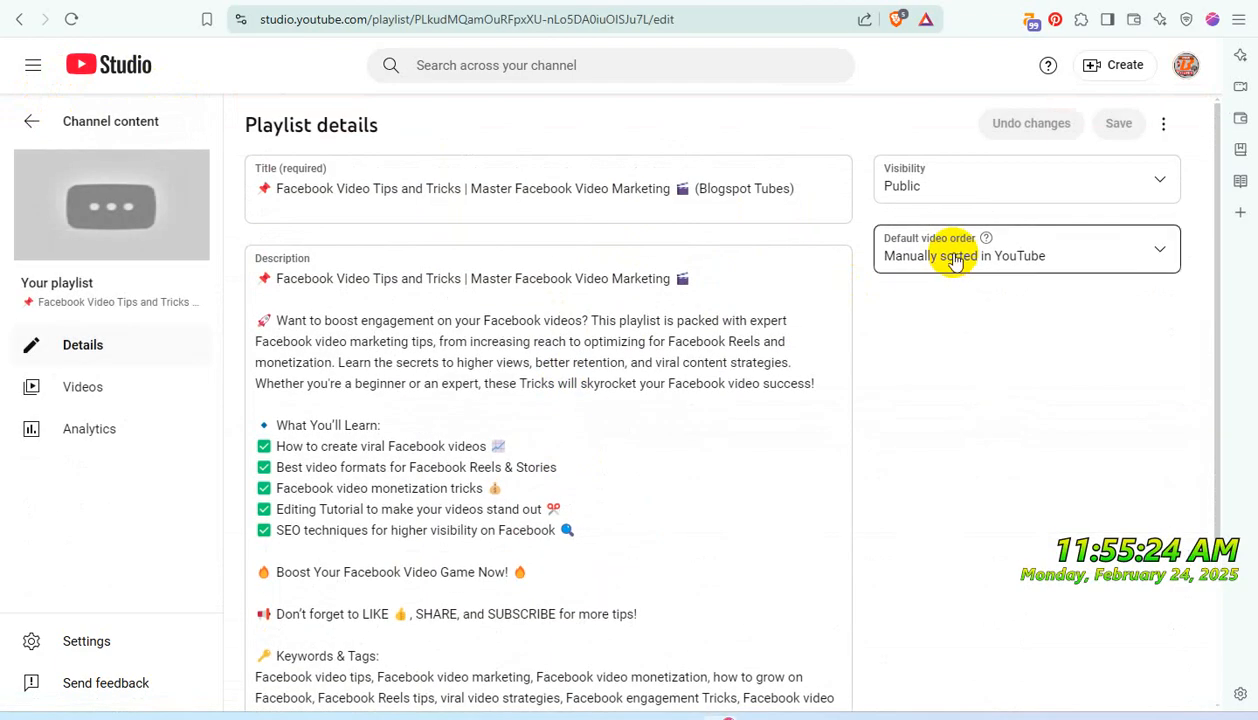
left_click(976, 189)
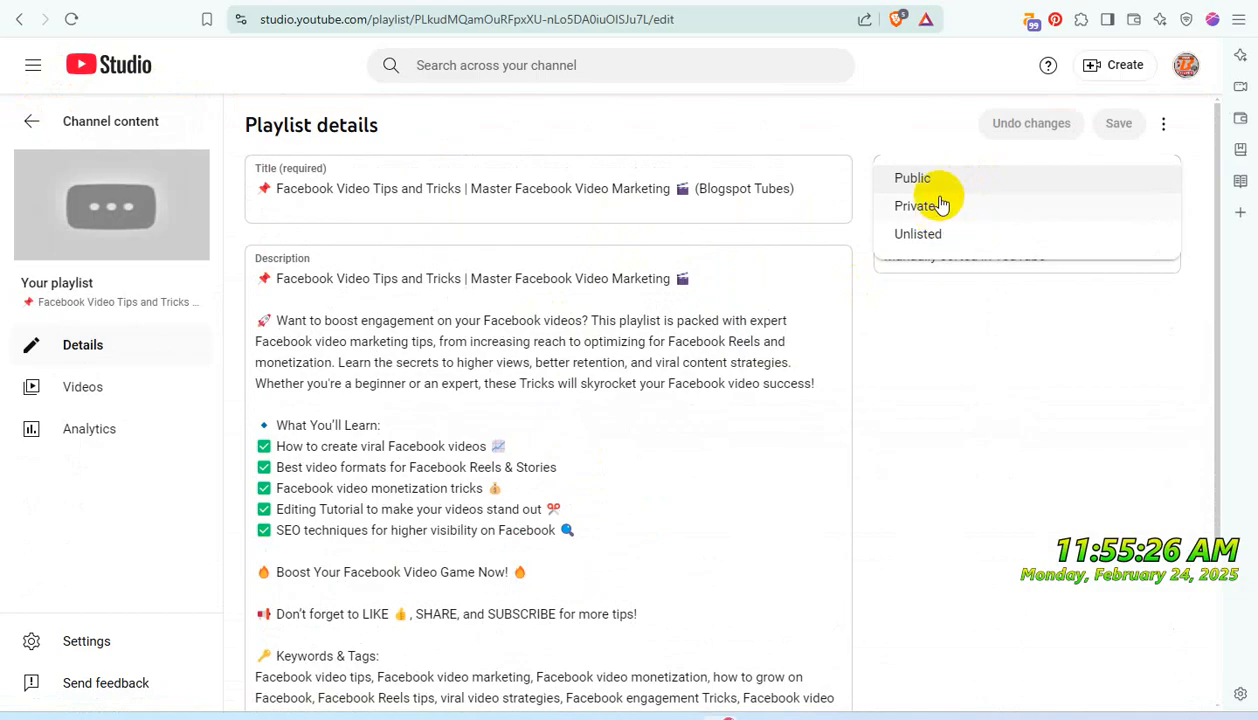
left_click(935, 206)
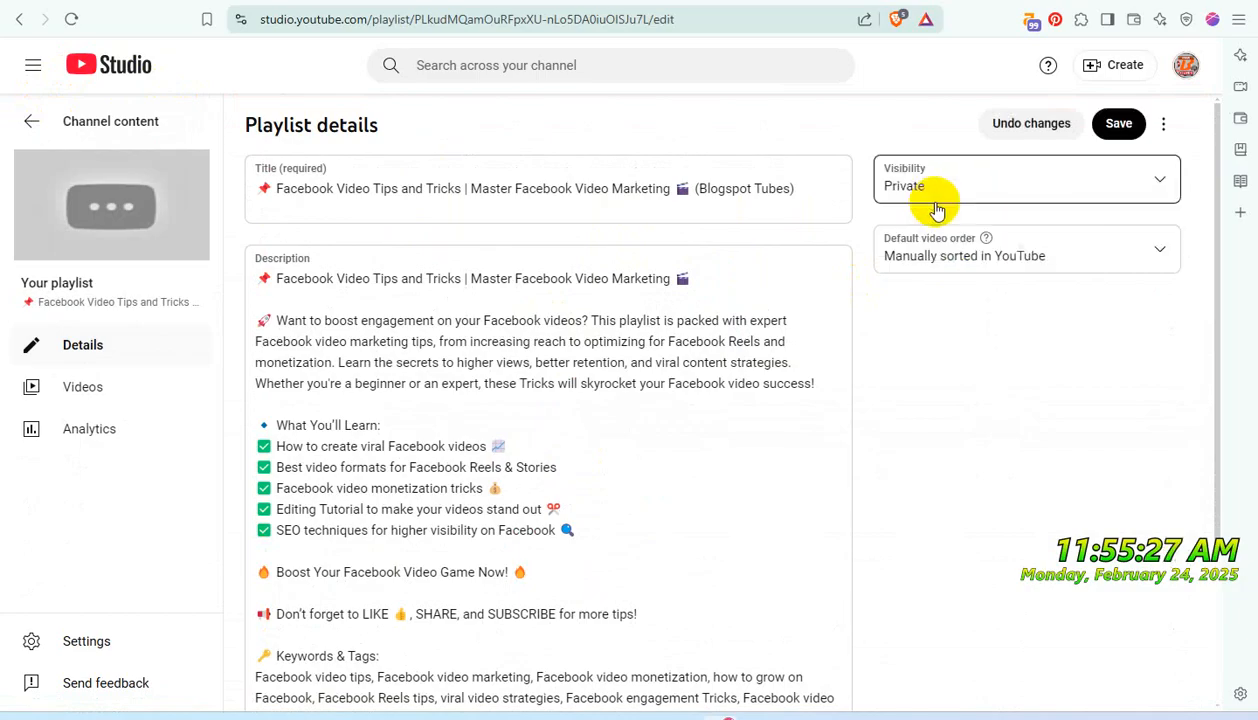
left_click(1117, 125)
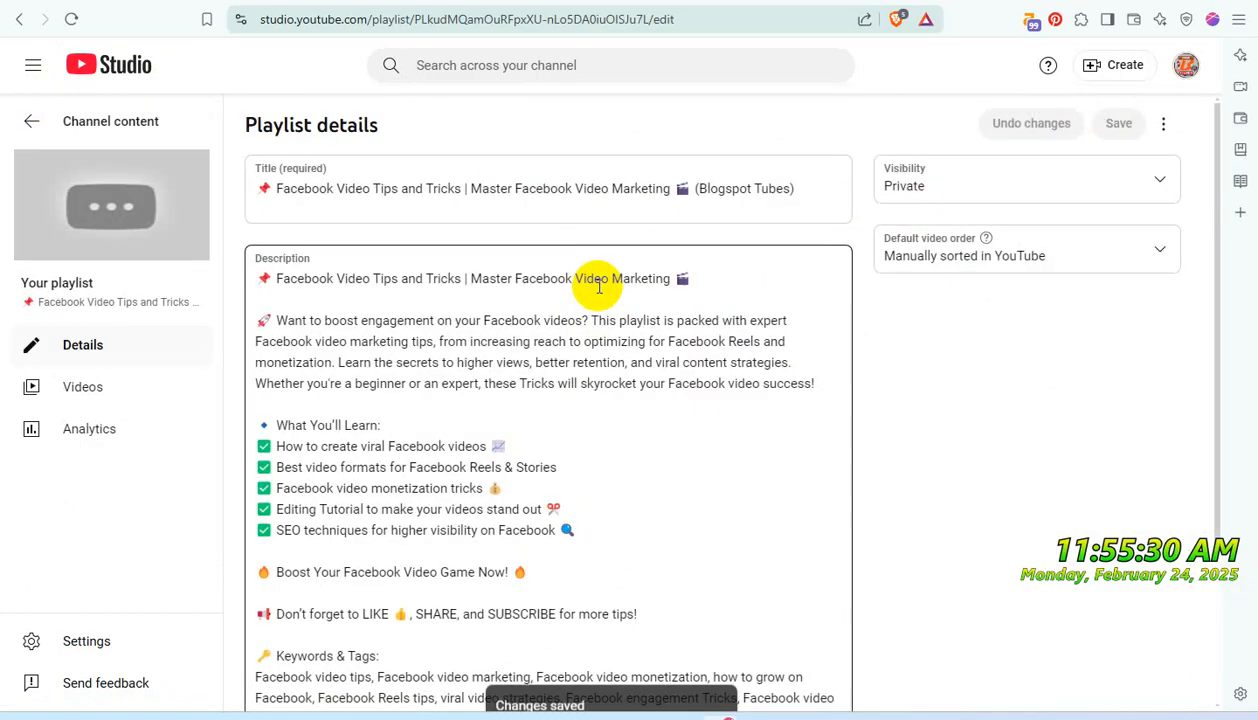
left_click(32, 124)
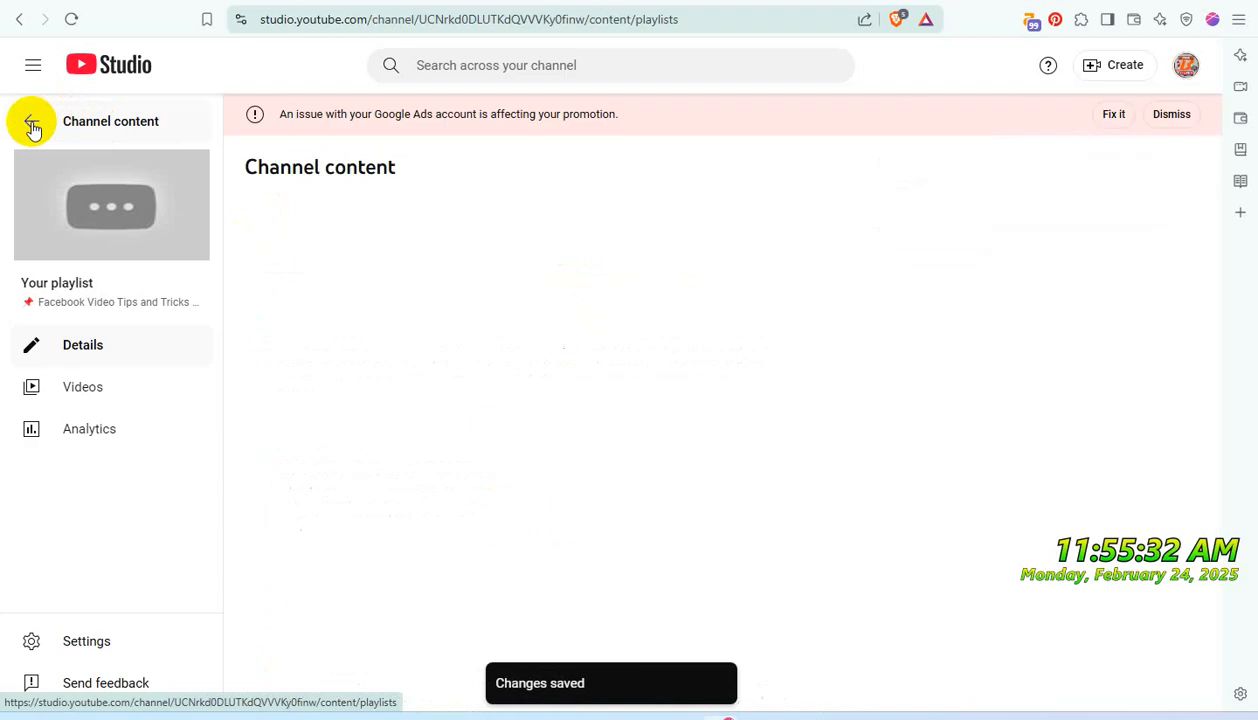
scroll(655, 425, "down", 4)
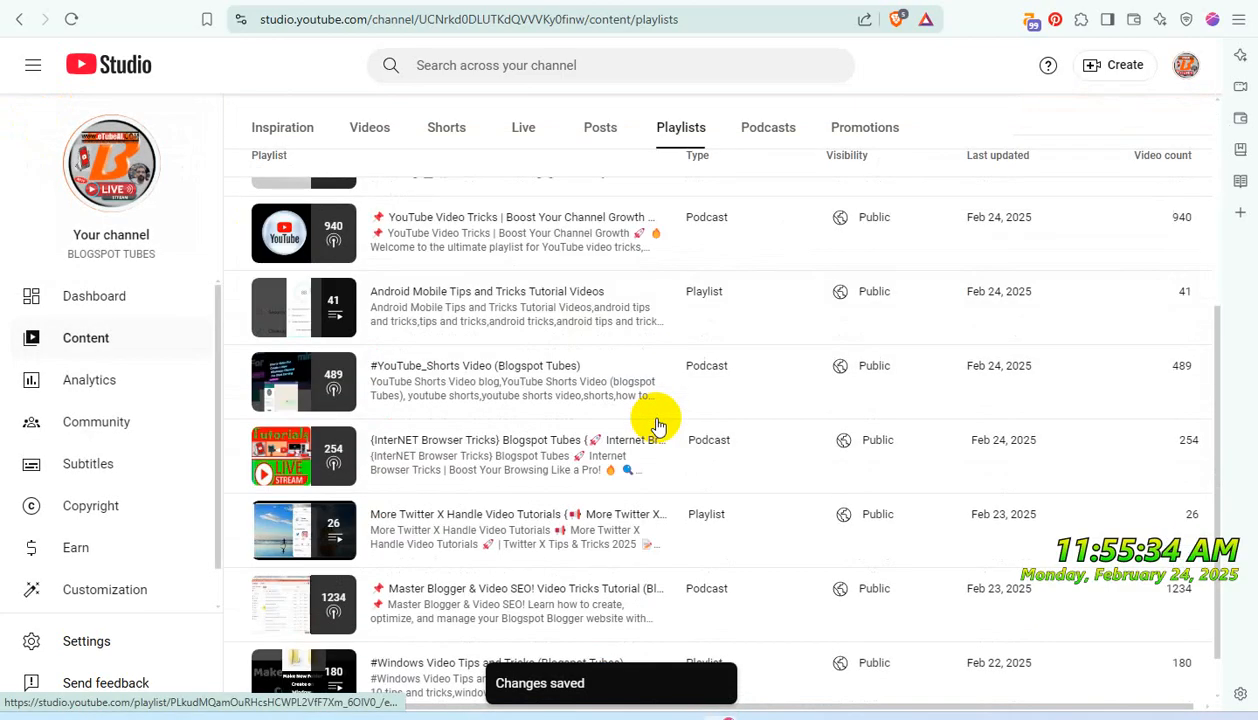
scroll(656, 425, "up", 3)
scroll(656, 425, "up", 1)
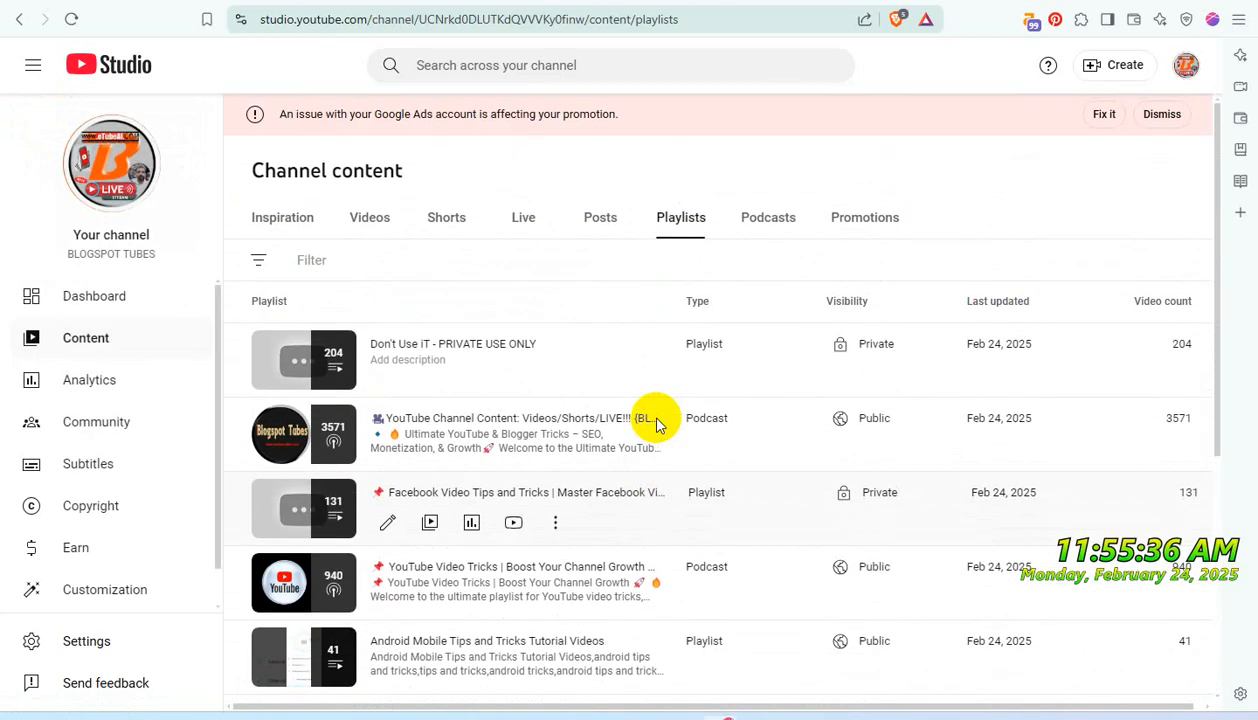